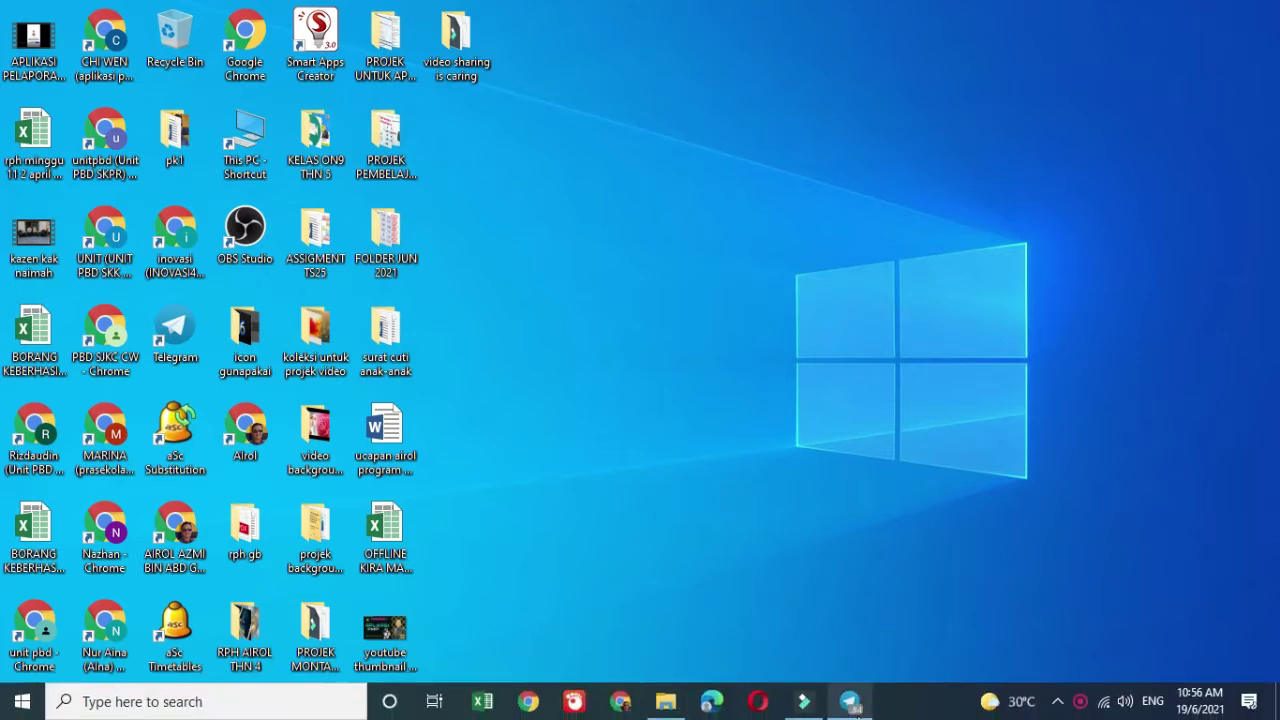
# - Switch to Telegram and show RPH BM 2020.xlsm from the Group Auto RPH by insan biasa shared files in its folder
pyautogui.click(849, 703)
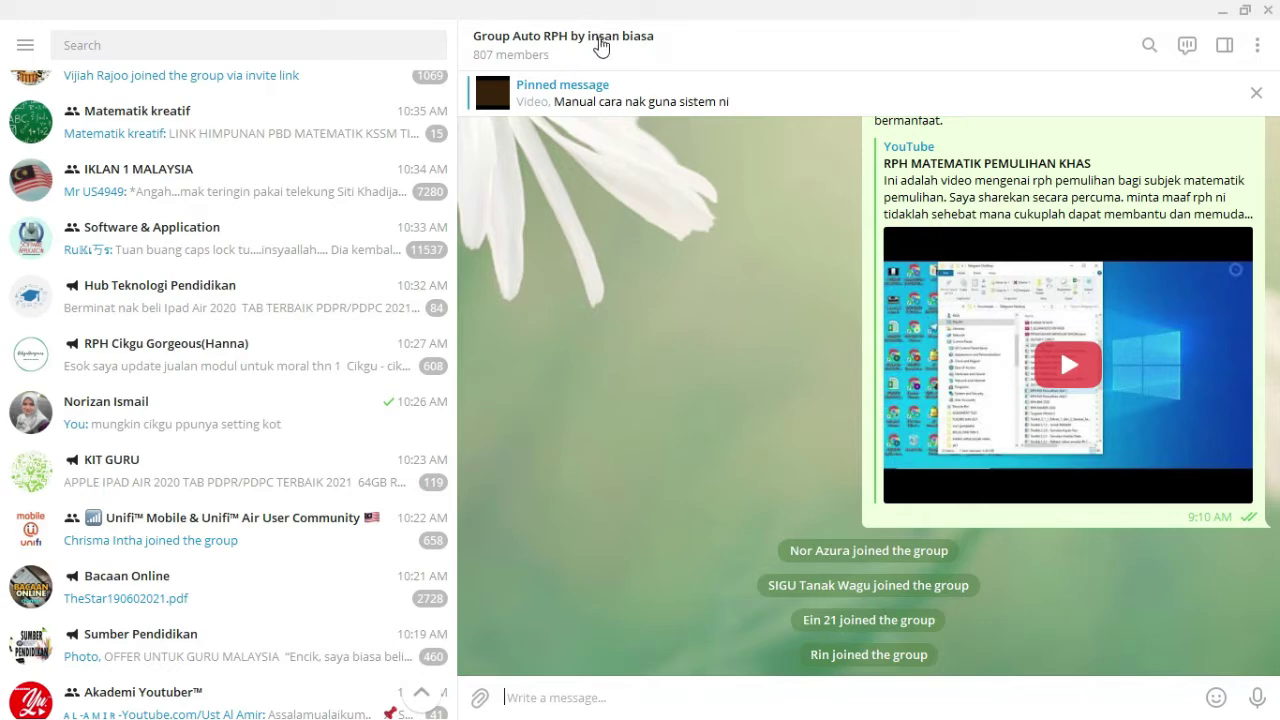
pyautogui.click(600, 47)
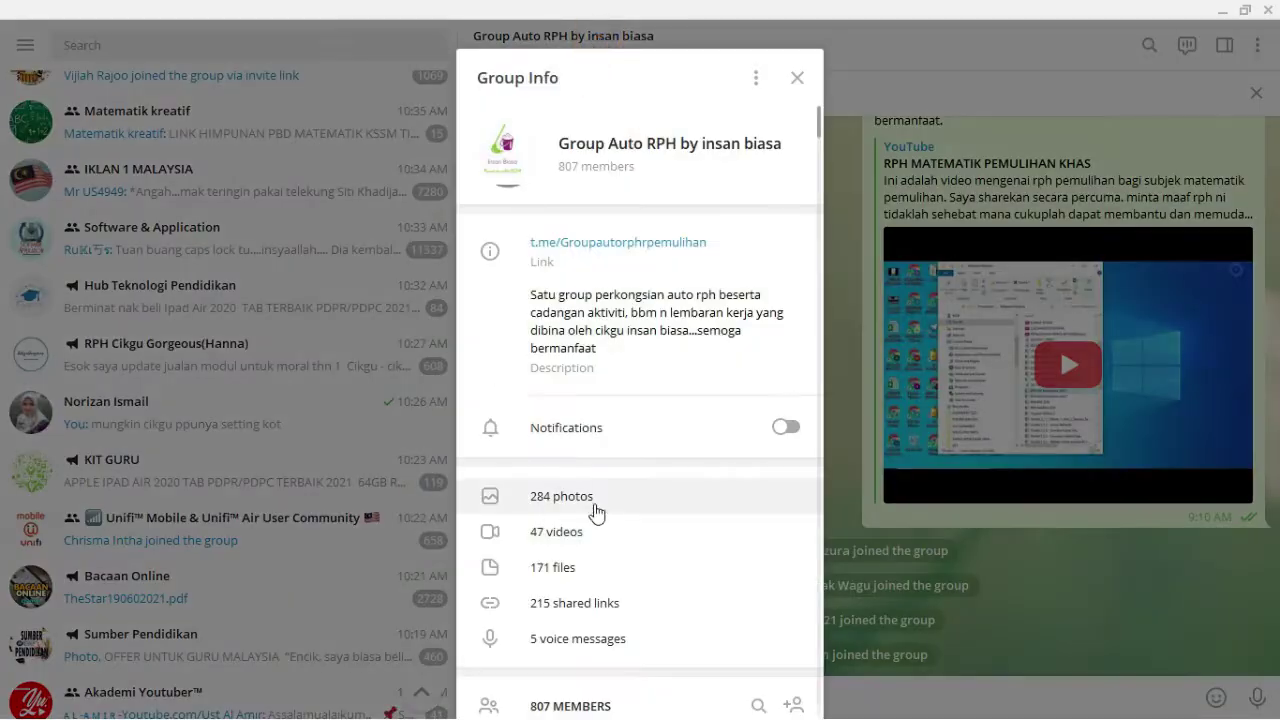
pyautogui.click(594, 584)
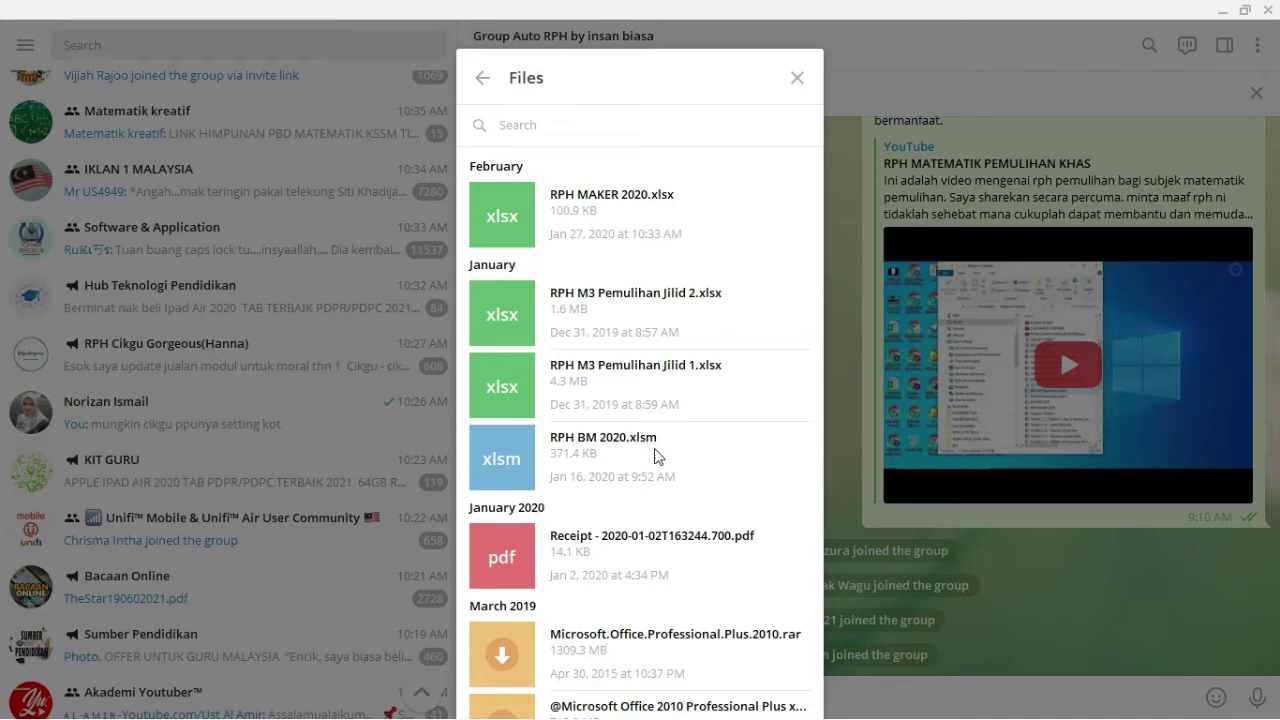
pyautogui.rightClick(524, 464)
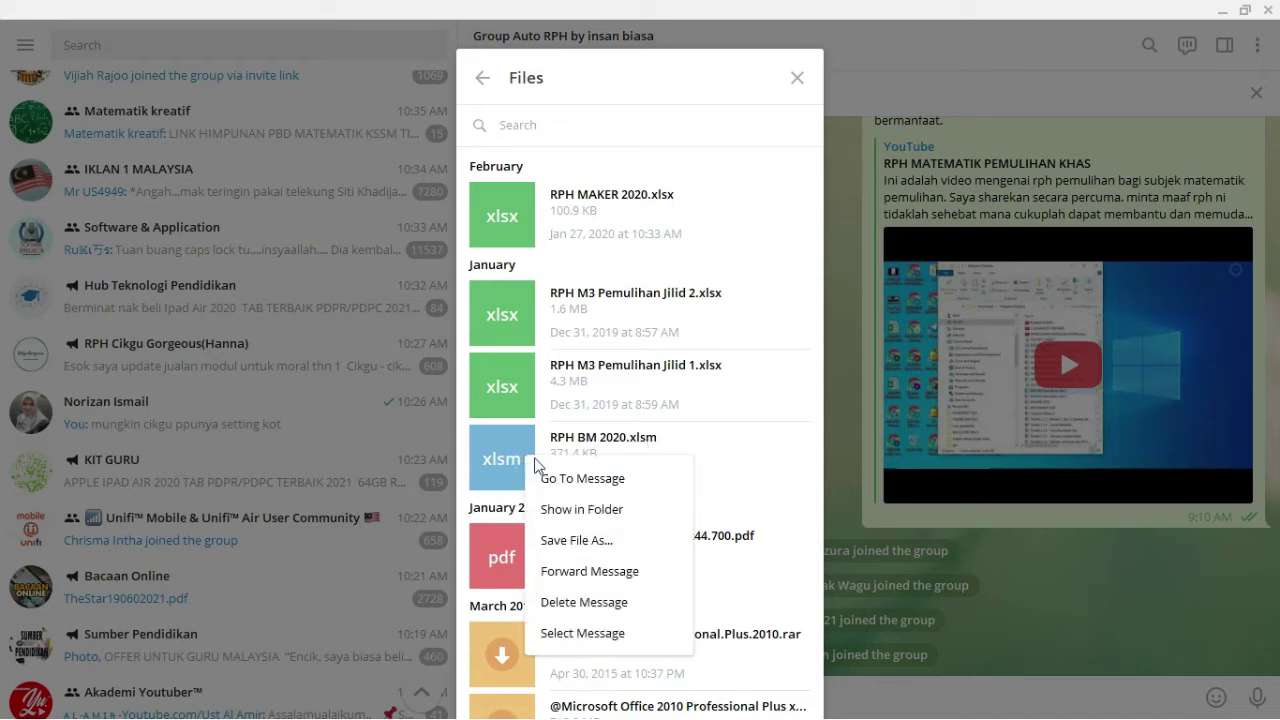
pyautogui.click(586, 510)
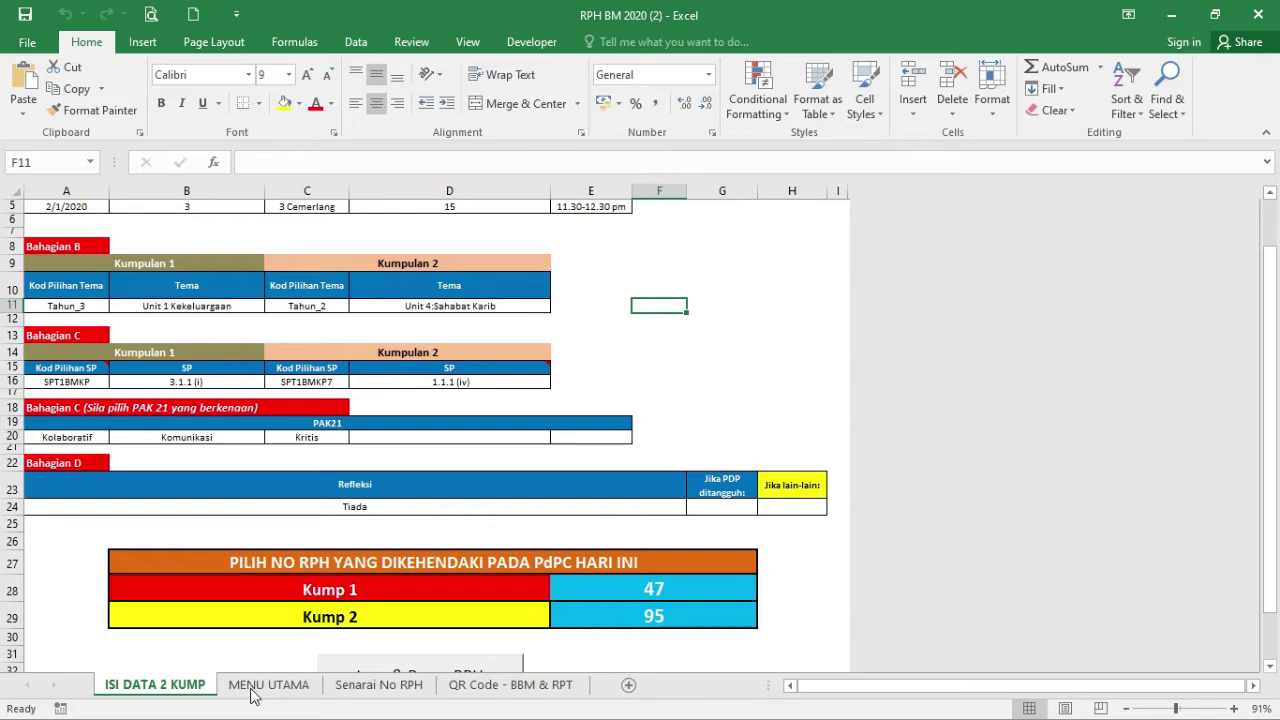
# - Look through the MENU UTAMA, Senarai No RPH and QR Code - BBM & RPT sheets of the RPH BM 2020 workbook
pyautogui.click(252, 688)
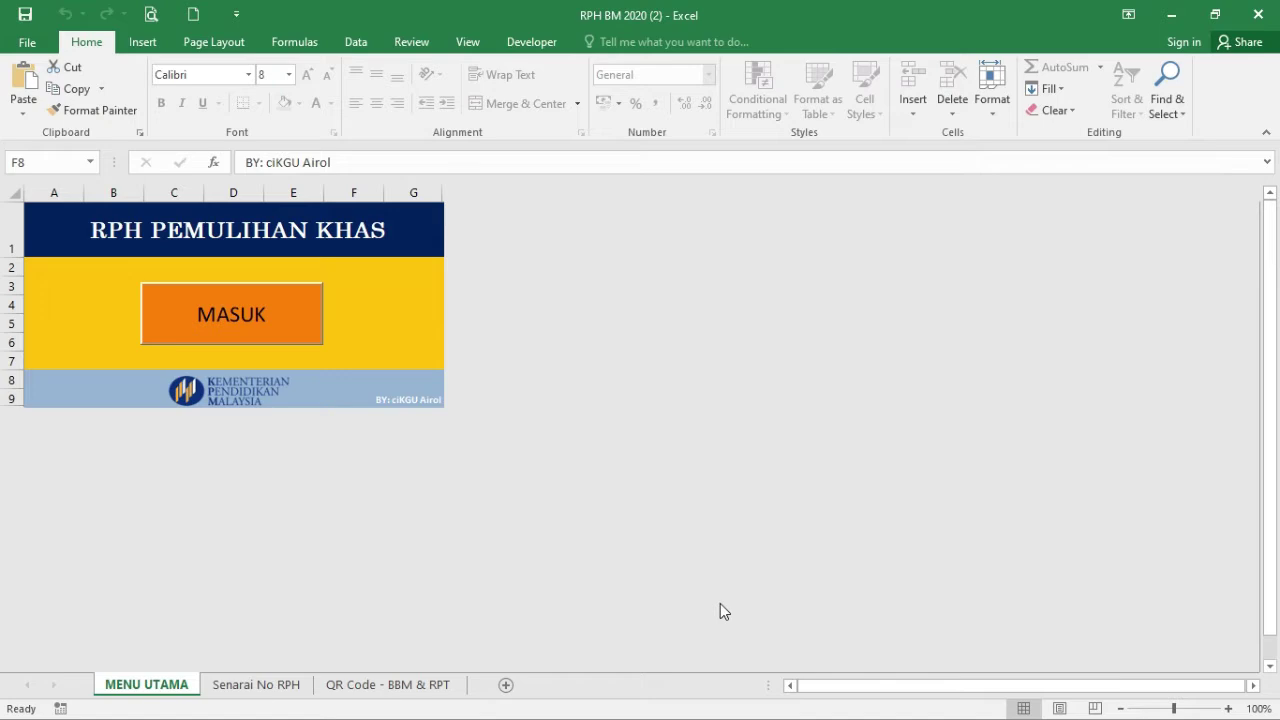
pyautogui.click(255, 684)
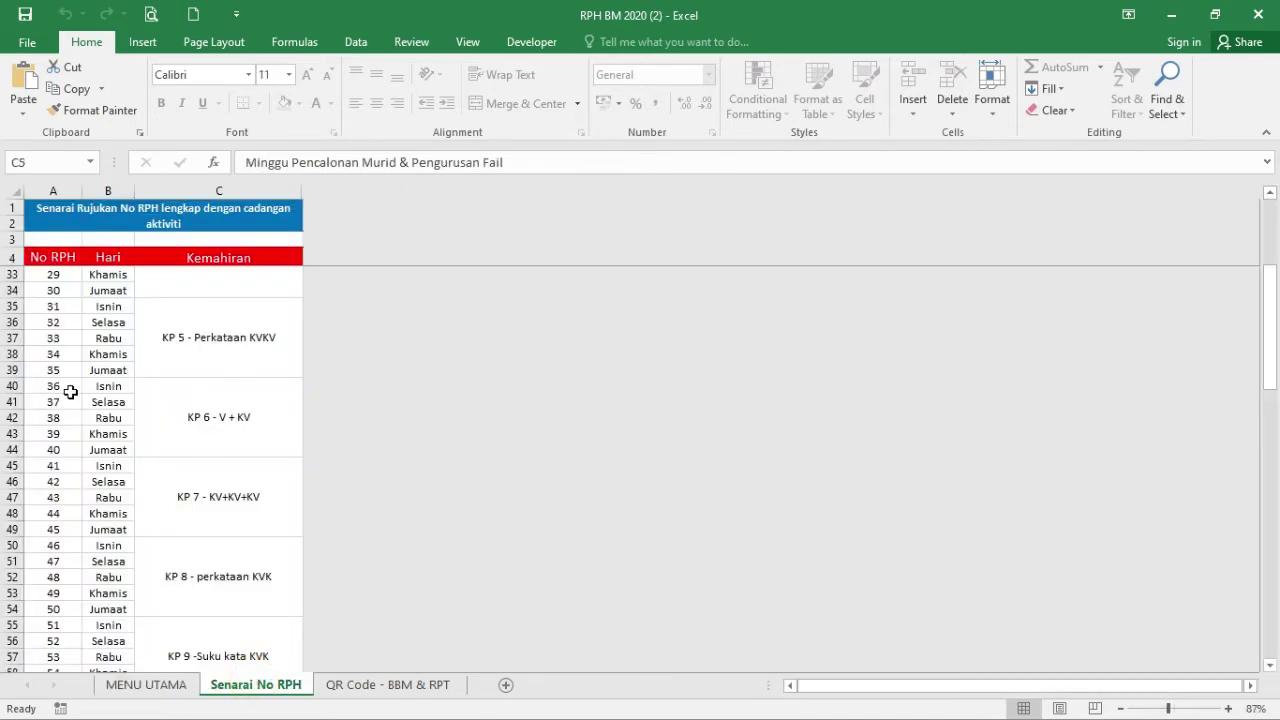
pyautogui.scroll(-2, 106, 395)
pyautogui.scroll(11, 107, 403)
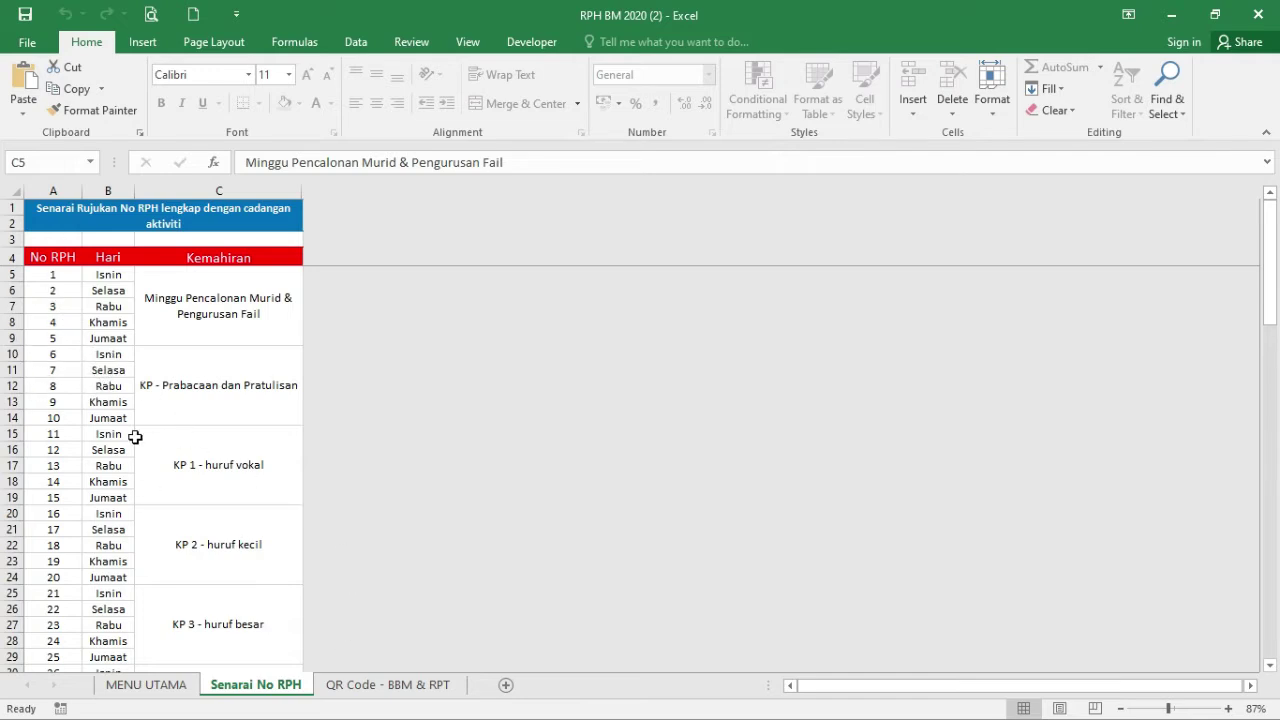
pyautogui.click(370, 688)
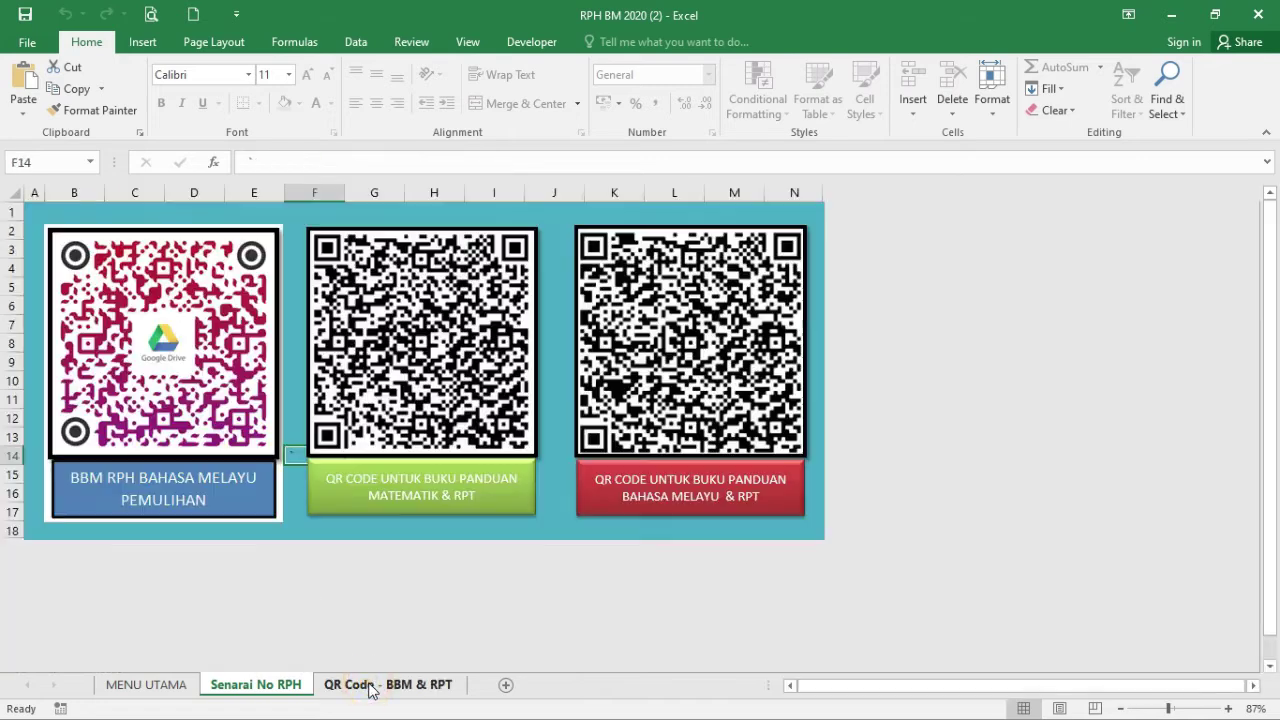
pyautogui.click(388, 584)
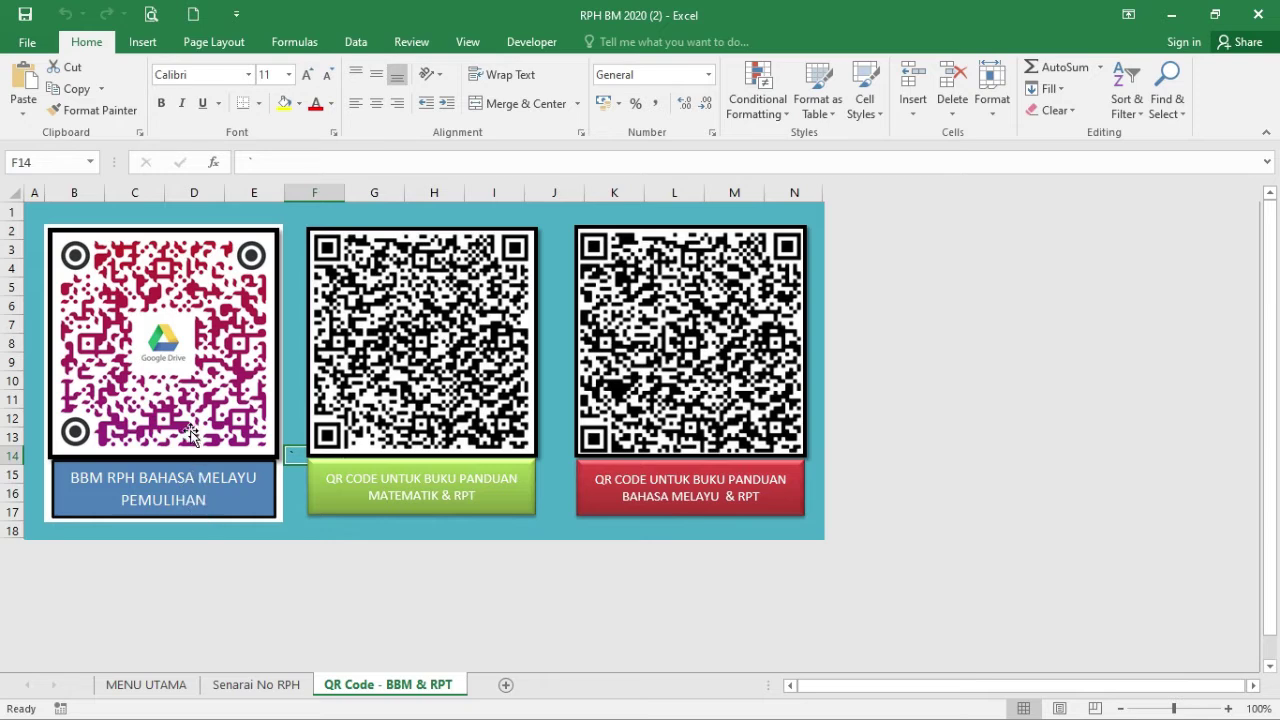
# - Return to MENU UTAMA, enter the RPH system and open the data-entry sheet for 1 kumpulan
pyautogui.click(235, 687)
pyautogui.click(160, 686)
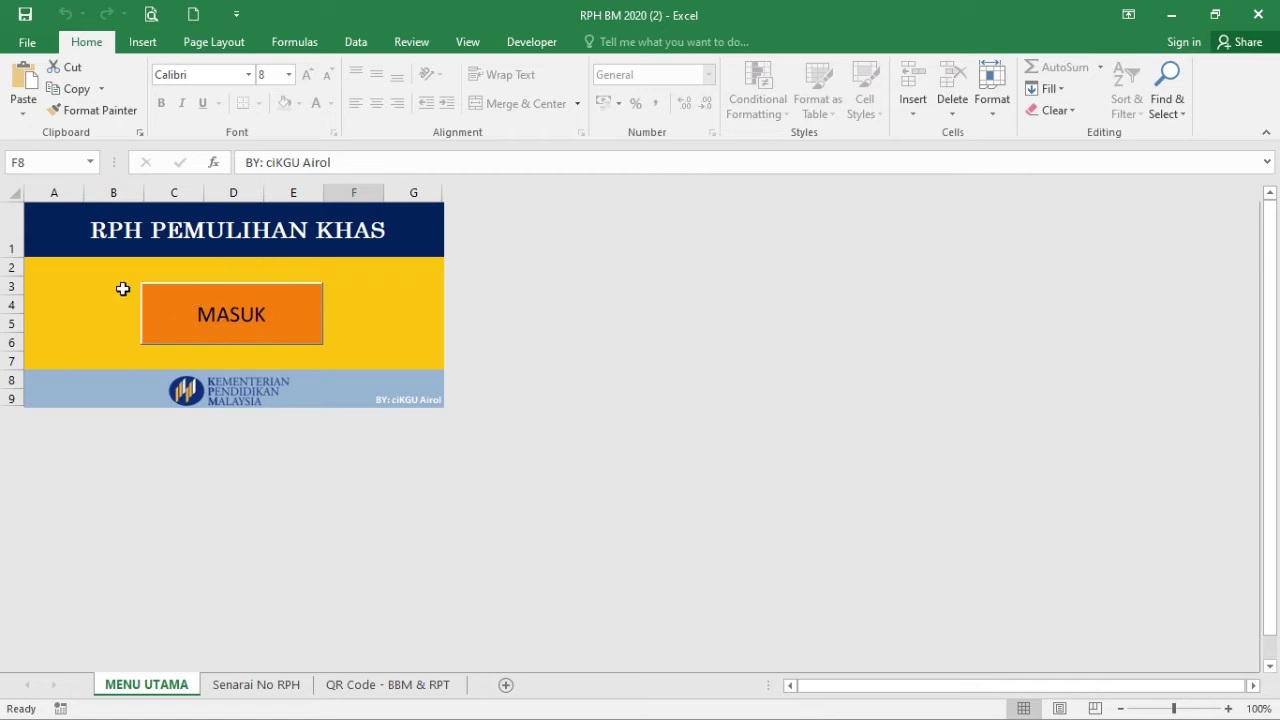
pyautogui.click(246, 313)
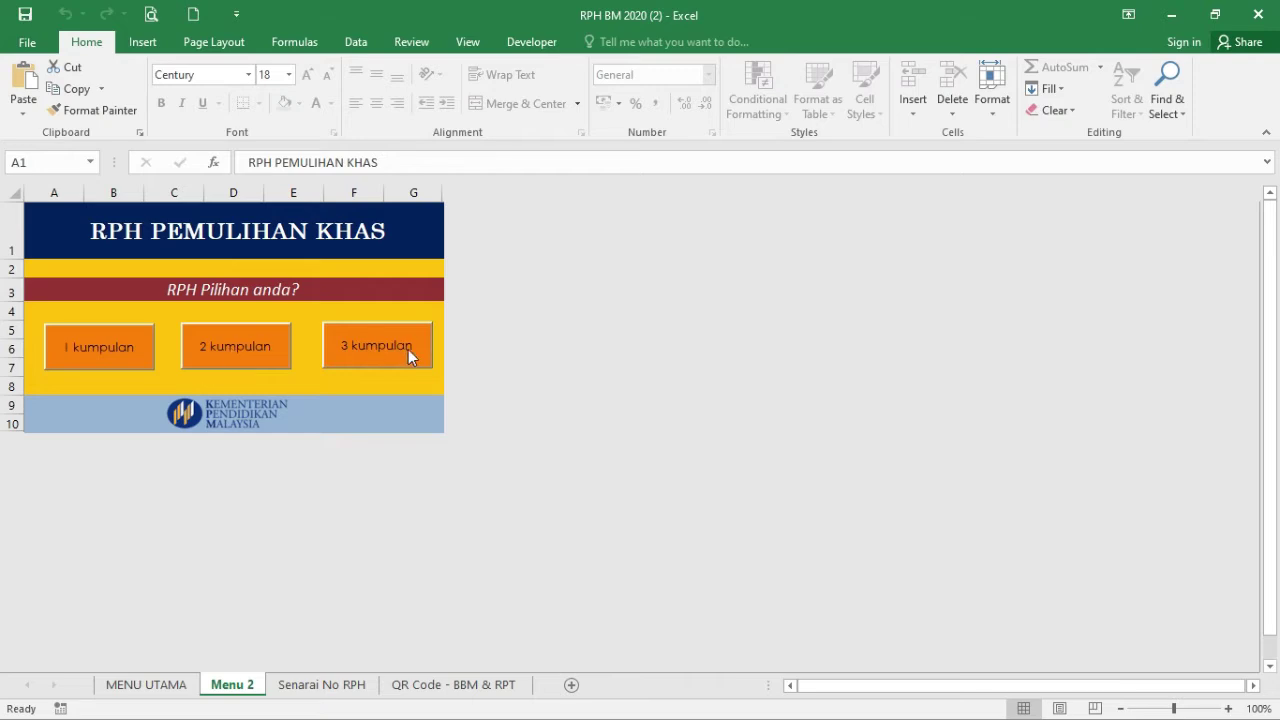
pyautogui.click(99, 358)
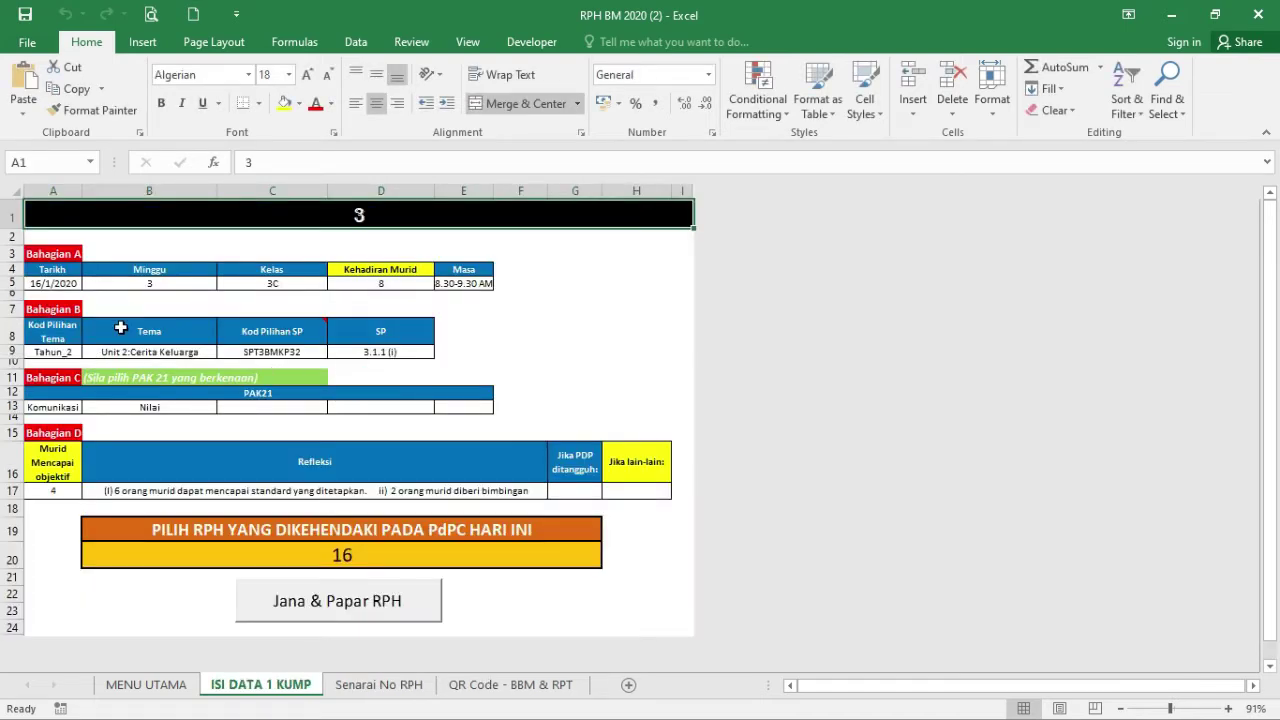
# - Examine the Tarikh cell and the available Minggu choices in Bahagian A
pyautogui.click(59, 255)
pyautogui.click(58, 283)
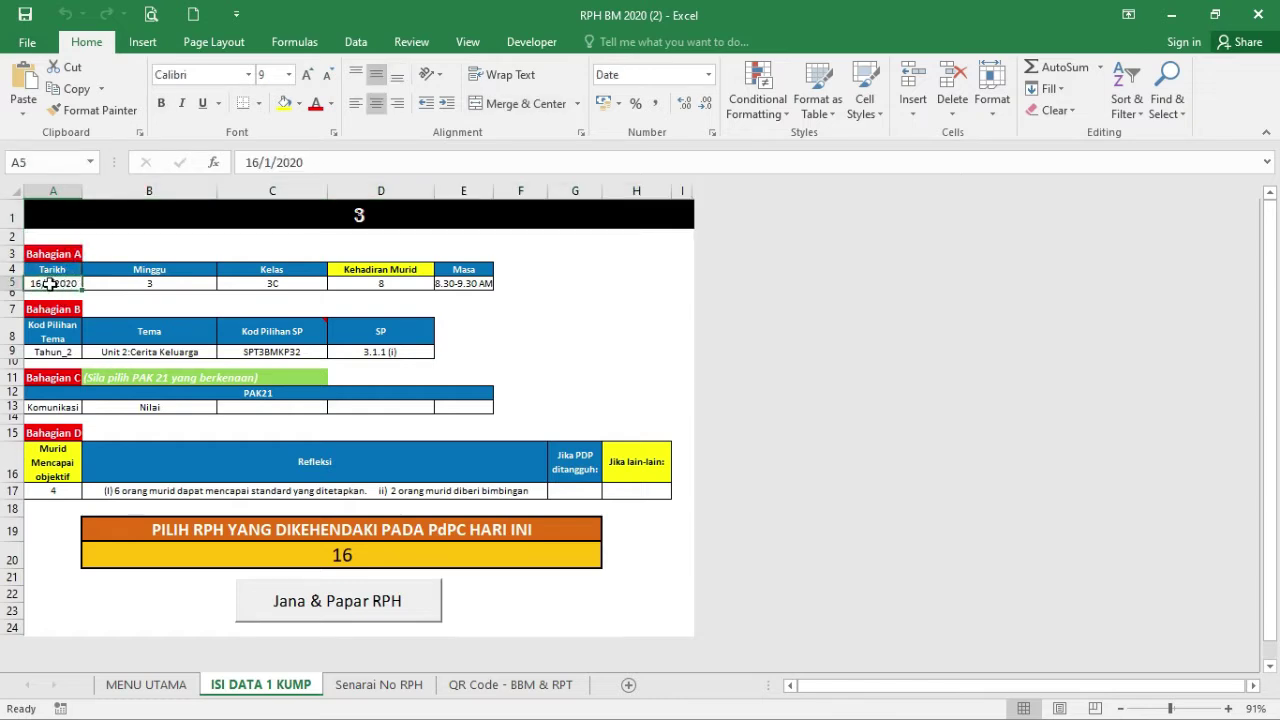
pyautogui.click(155, 283)
pyautogui.click(223, 284)
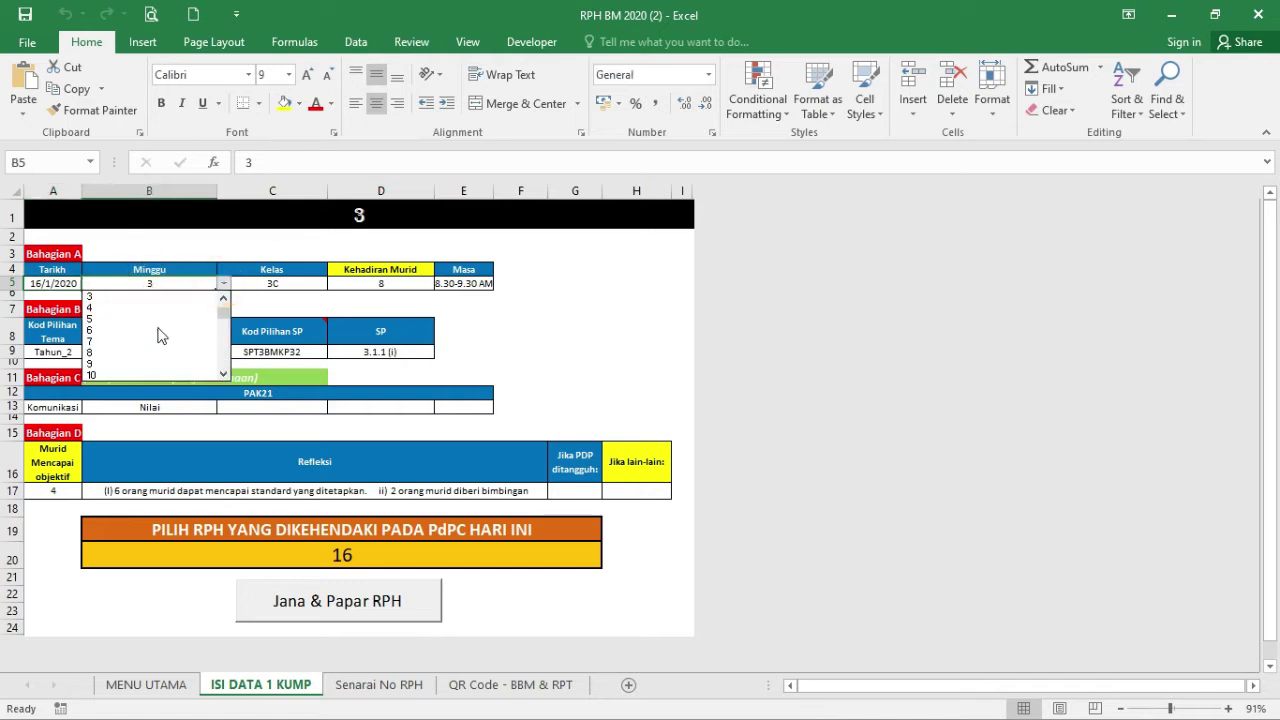
pyautogui.press('Escape')
# - Set the Kelas in Bahagian A to 3b and check the Kehadiran Murid and Masa cells
pyautogui.click(272, 270)
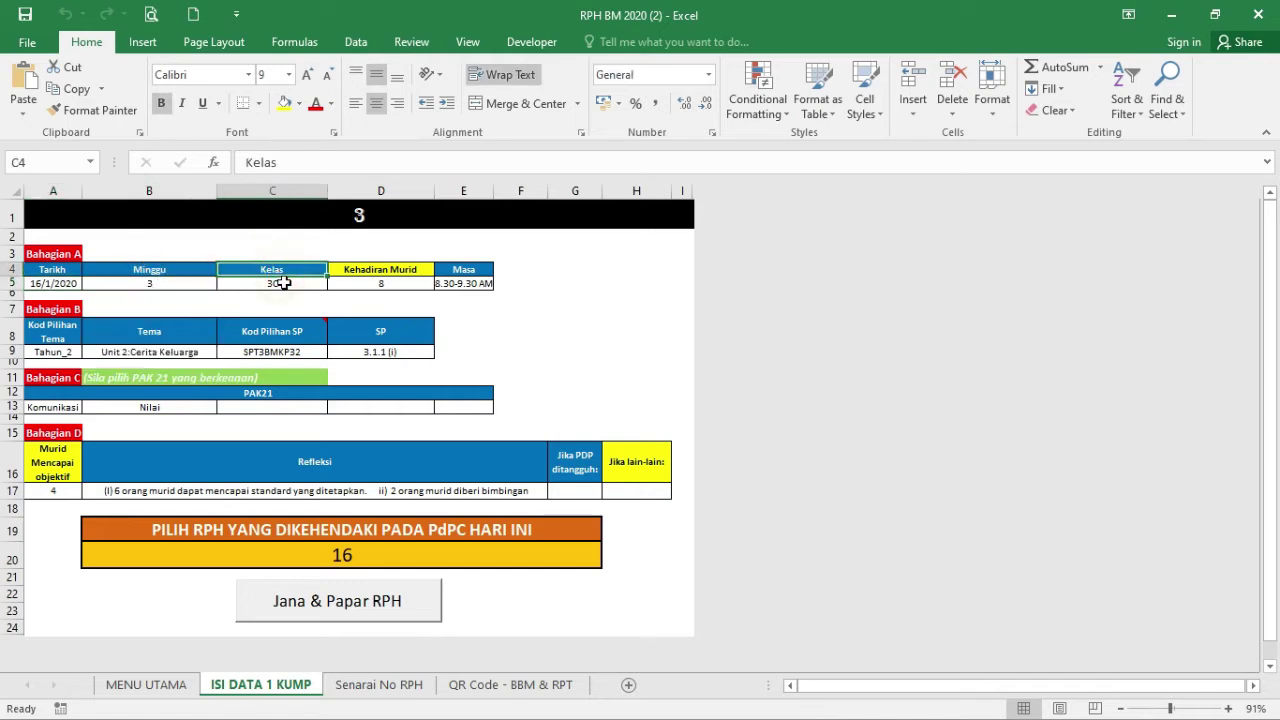
pyautogui.click(292, 283)
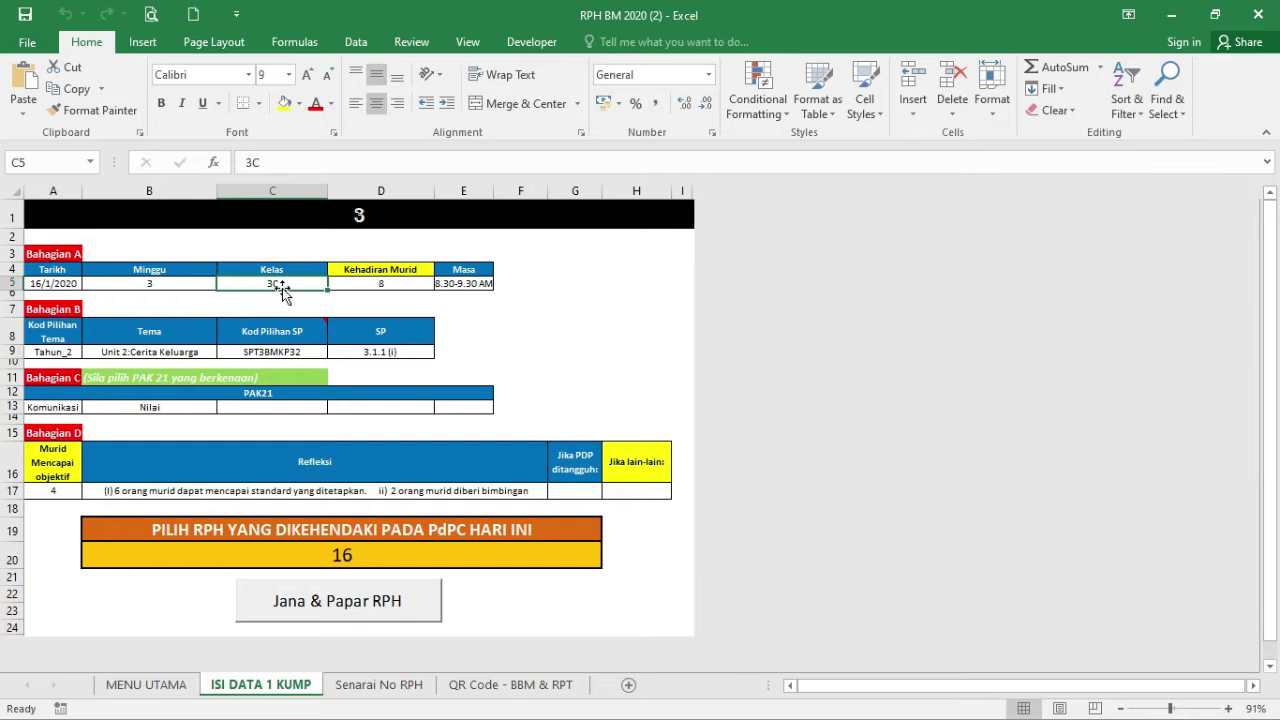
pyautogui.write('3b')
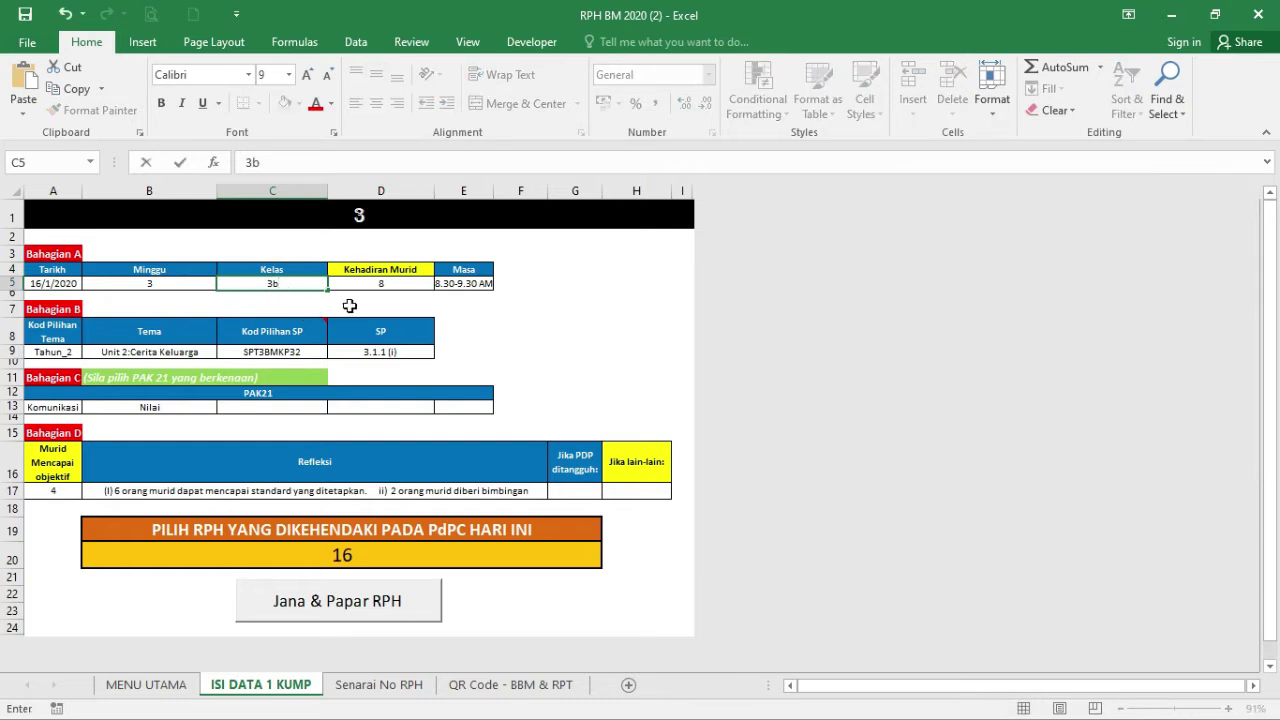
pyautogui.click(380, 284)
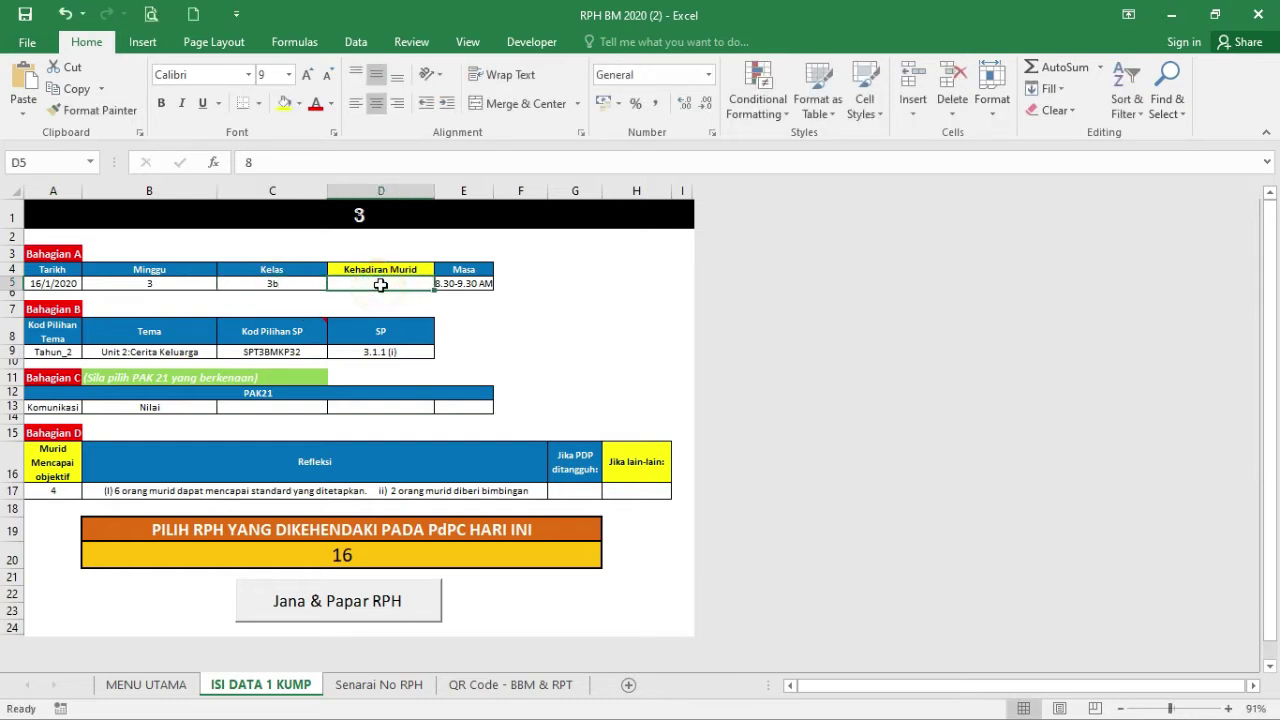
pyautogui.click(463, 287)
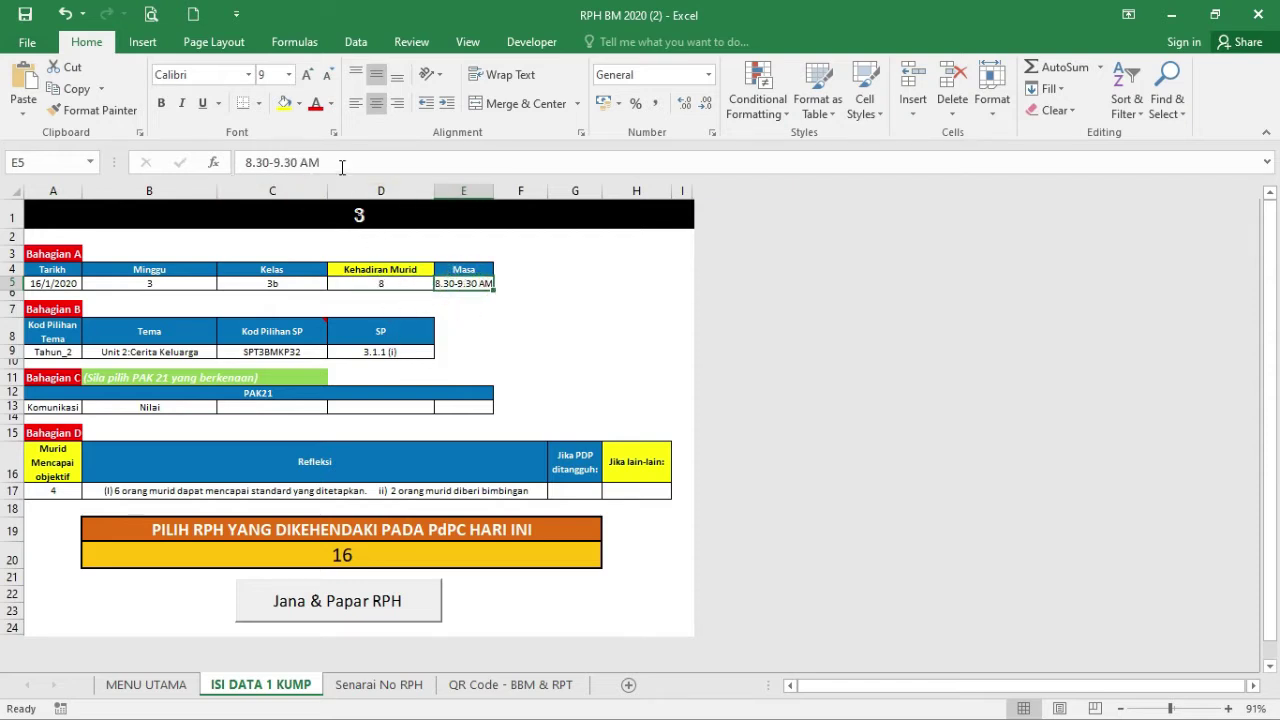
# - Set Kod Pilihan Tema in Bahagian B to Tahun_1 and browse the Tema units offered for it
pyautogui.click(66, 355)
pyautogui.click(88, 352)
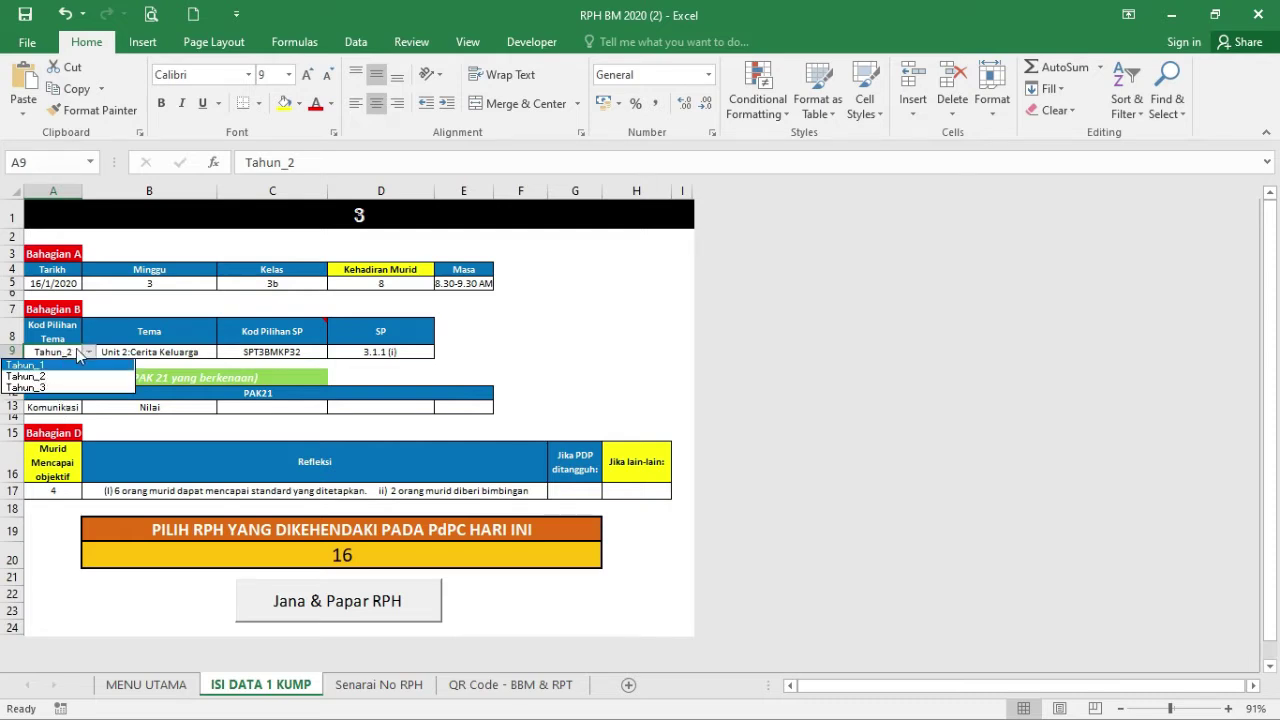
pyautogui.click(78, 352)
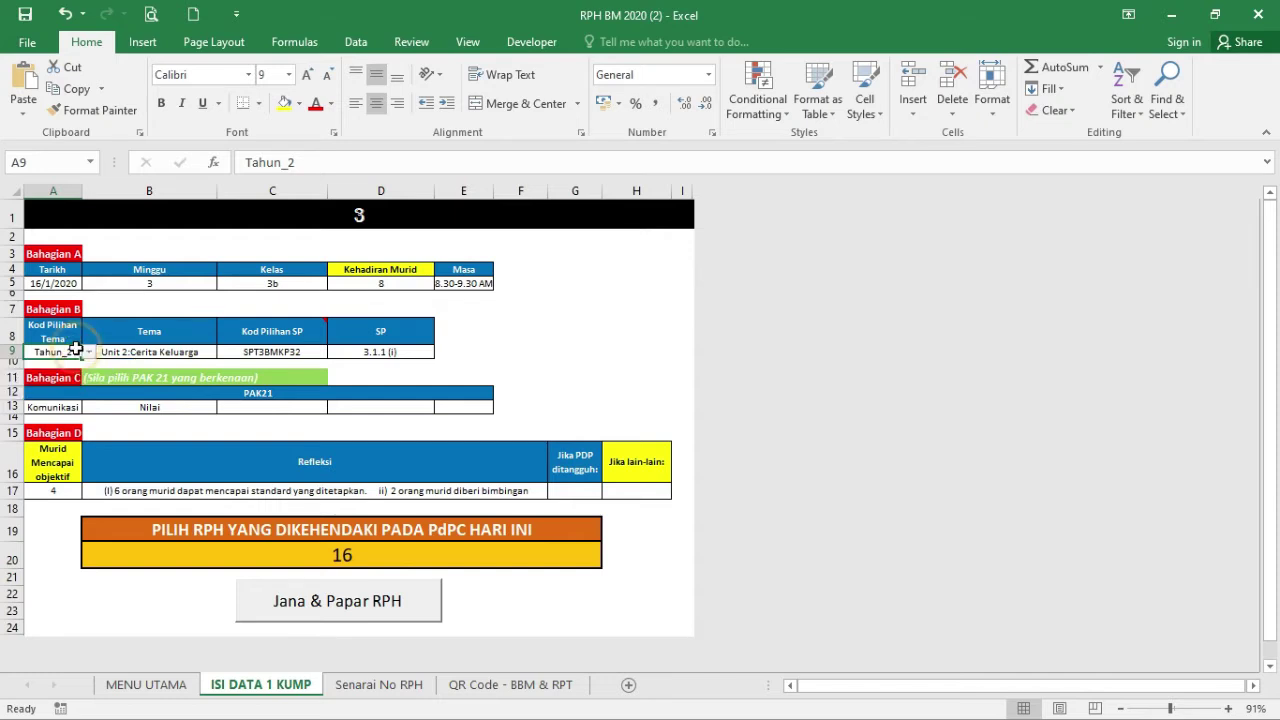
pyautogui.click(88, 352)
pyautogui.click(64, 366)
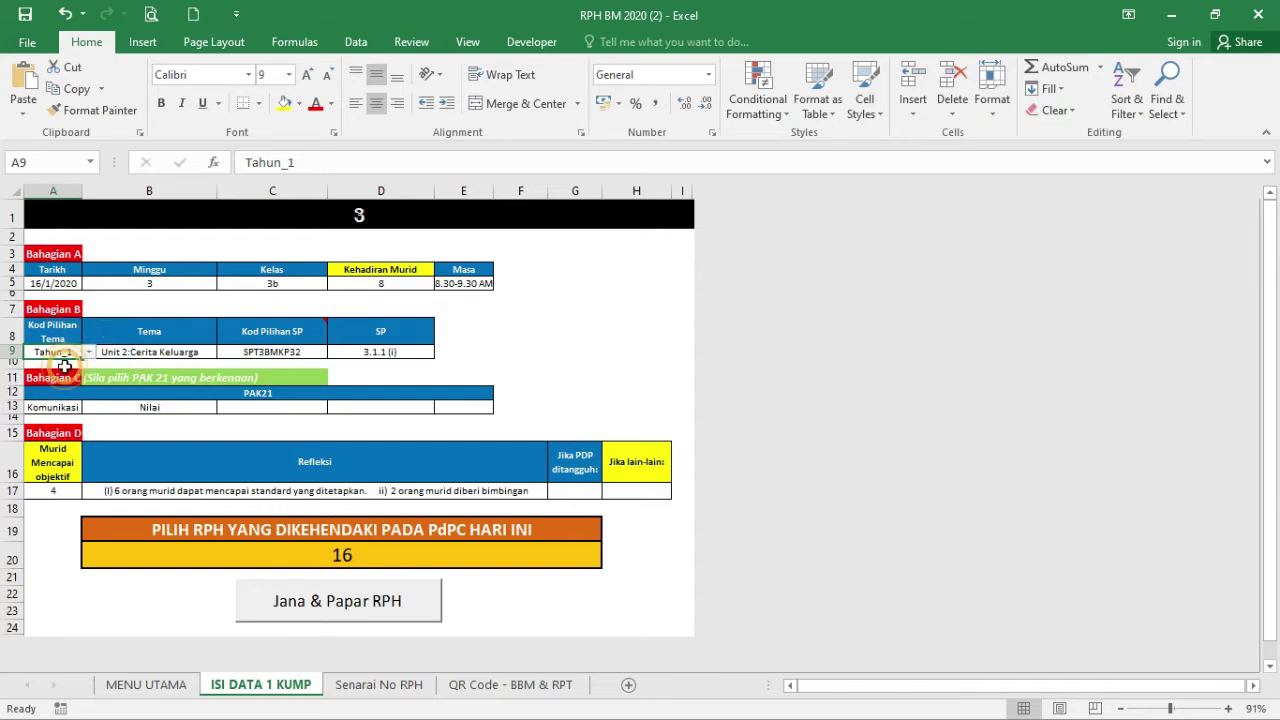
pyautogui.click(130, 350)
pyautogui.click(222, 352)
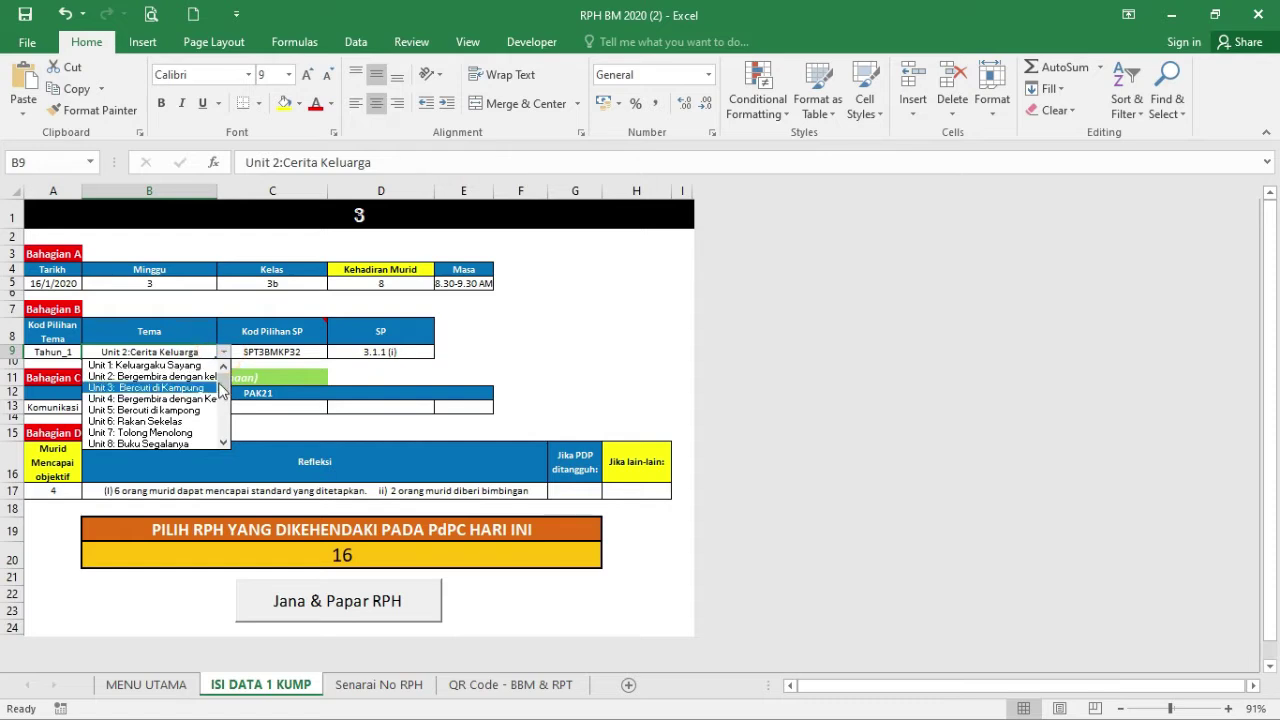
pyautogui.moveTo(224, 380)
pyautogui.mouseDown()
pyautogui.moveTo(228, 445)
pyautogui.moveTo(226, 376)
pyautogui.mouseUp()
# - Change Kod Pilihan Tema to Tahun_2 and browse its list of Tema units
pyautogui.click(85, 358)
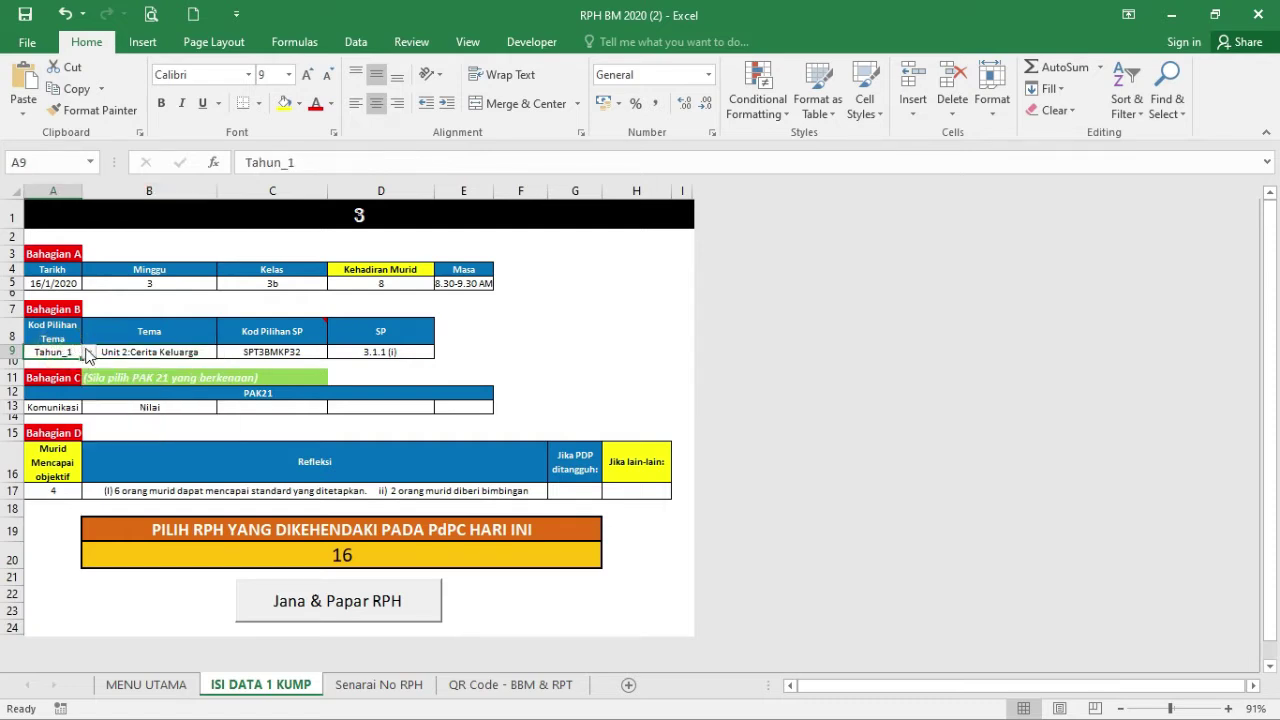
pyautogui.click(88, 352)
pyautogui.click(70, 375)
pyautogui.click(168, 352)
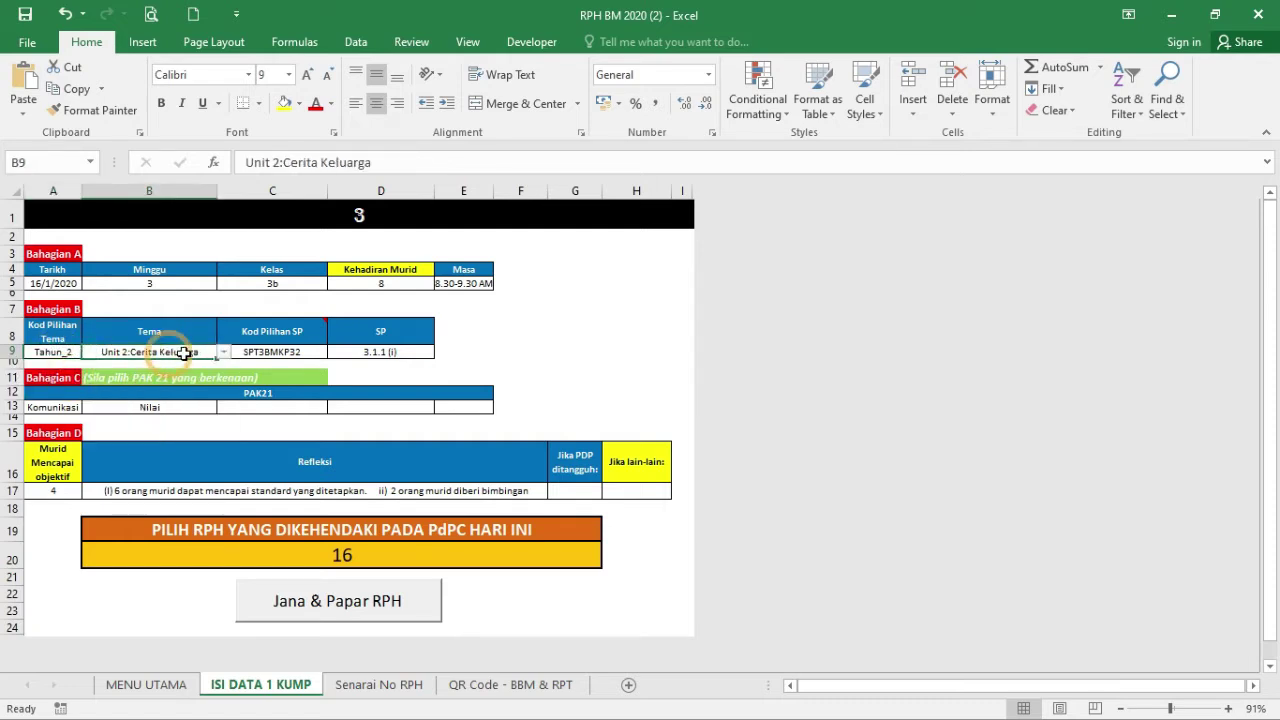
pyautogui.click(224, 352)
pyautogui.moveTo(224, 386)
pyautogui.mouseDown()
pyautogui.moveTo(228, 440)
pyautogui.moveTo(229, 368)
pyautogui.moveTo(230, 440)
pyautogui.moveTo(230, 368)
pyautogui.mouseUp()
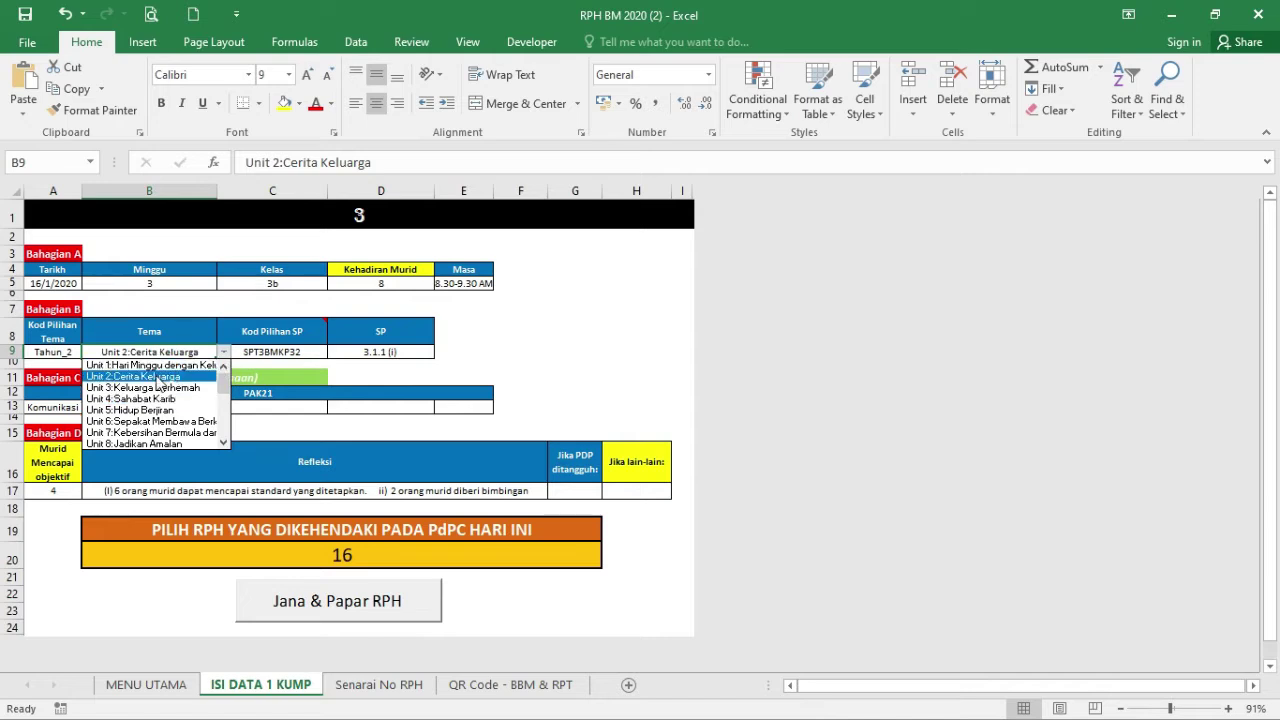
pyautogui.click(85, 369)
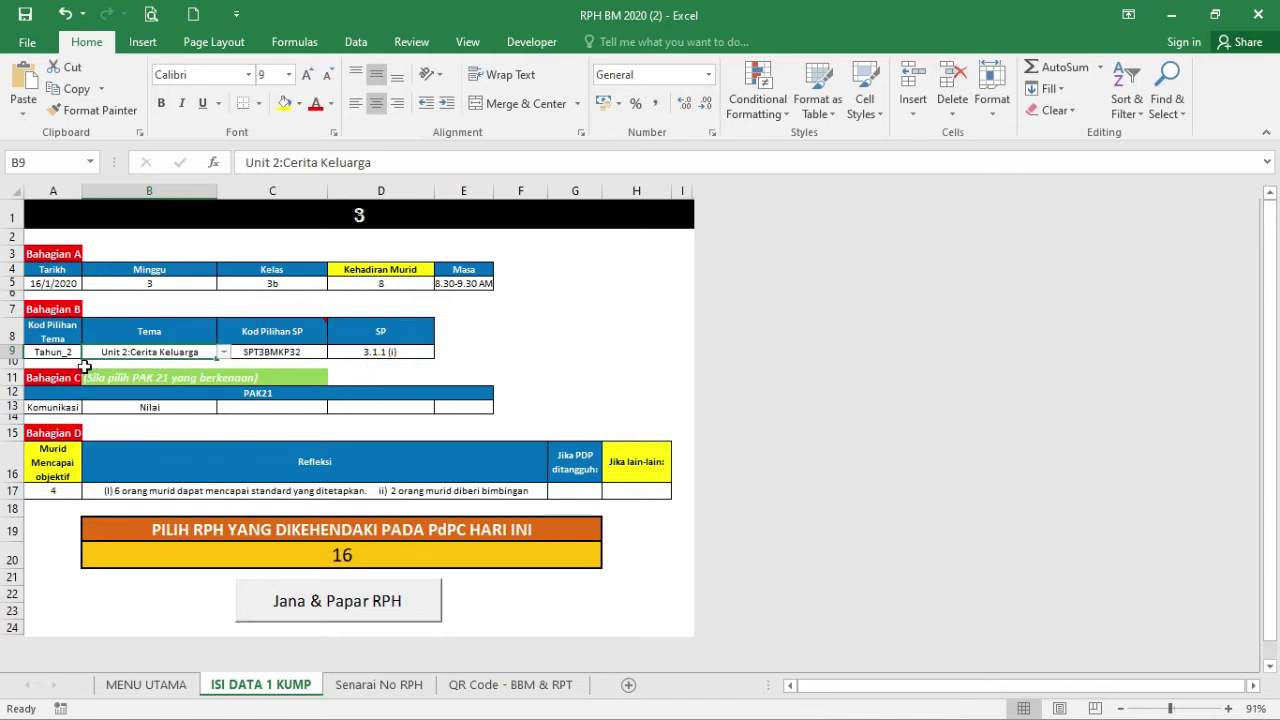
# - Change Kod Pilihan Tema to Tahun_3 and look through its Tema units down to the last ones
pyautogui.click(72, 352)
pyautogui.click(88, 352)
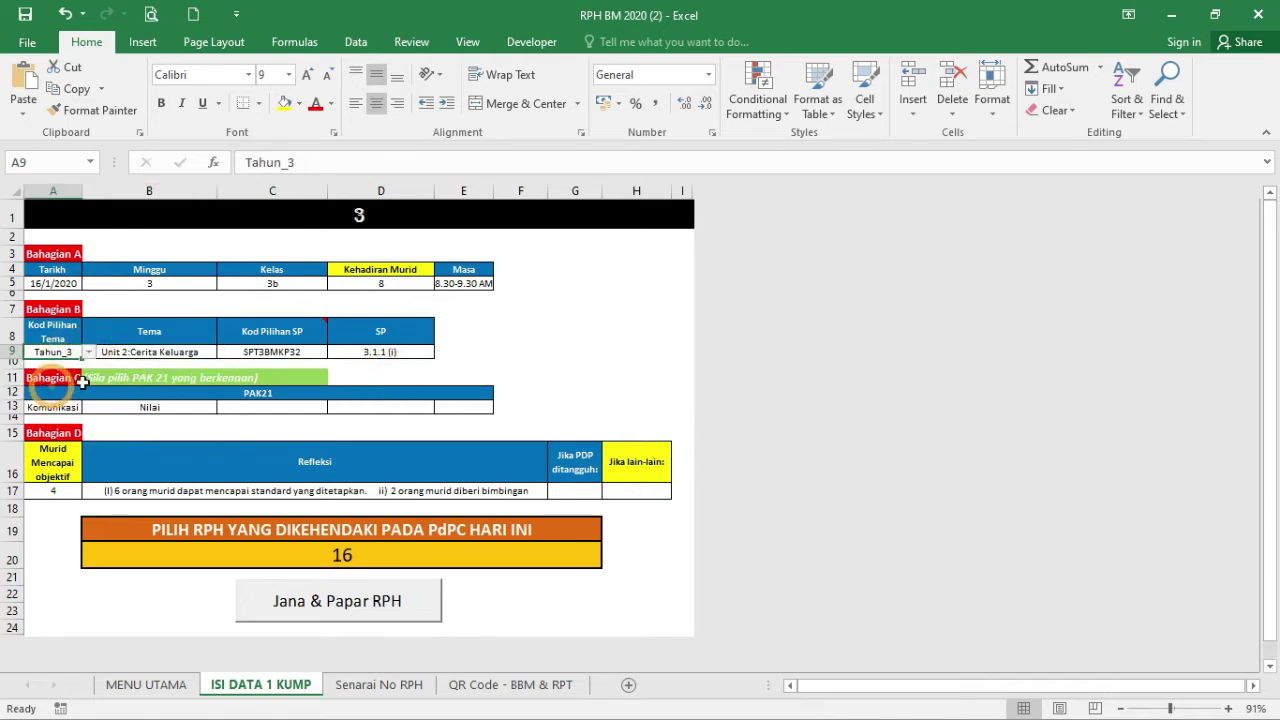
pyautogui.click(45, 385)
pyautogui.click(168, 347)
pyautogui.click(224, 352)
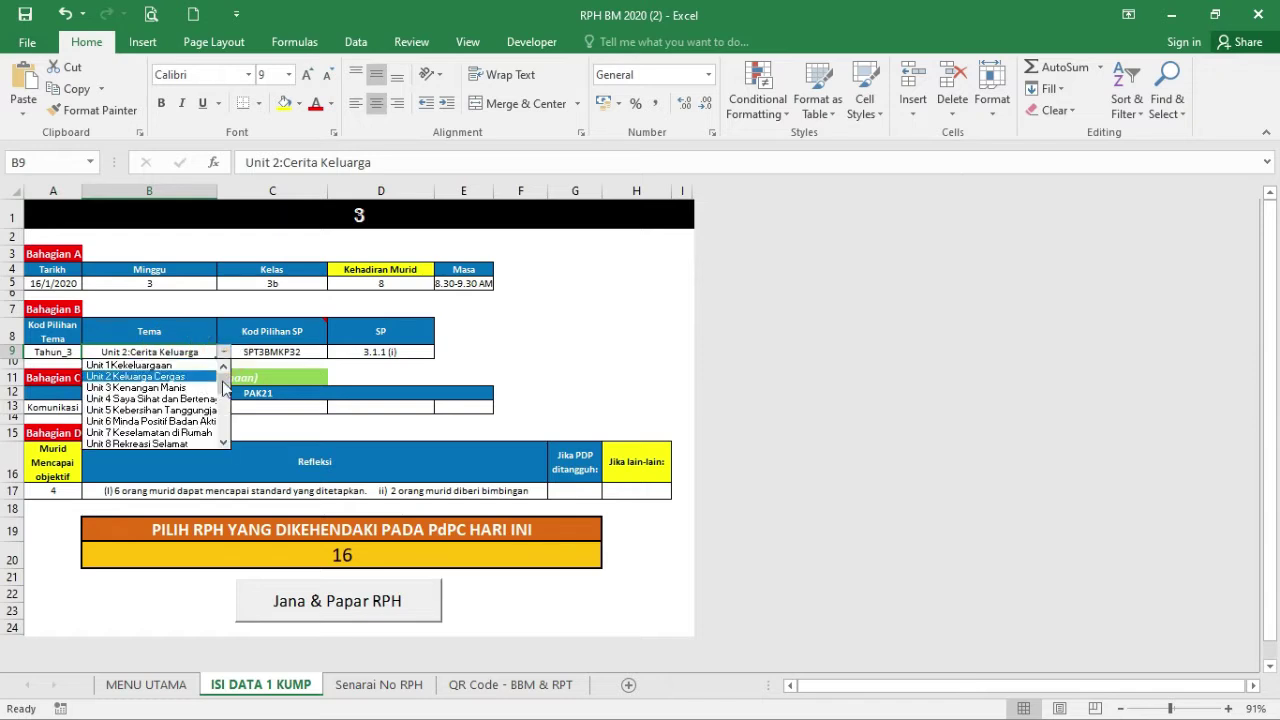
pyautogui.click(222, 430)
pyautogui.scroll(4, 222, 430)
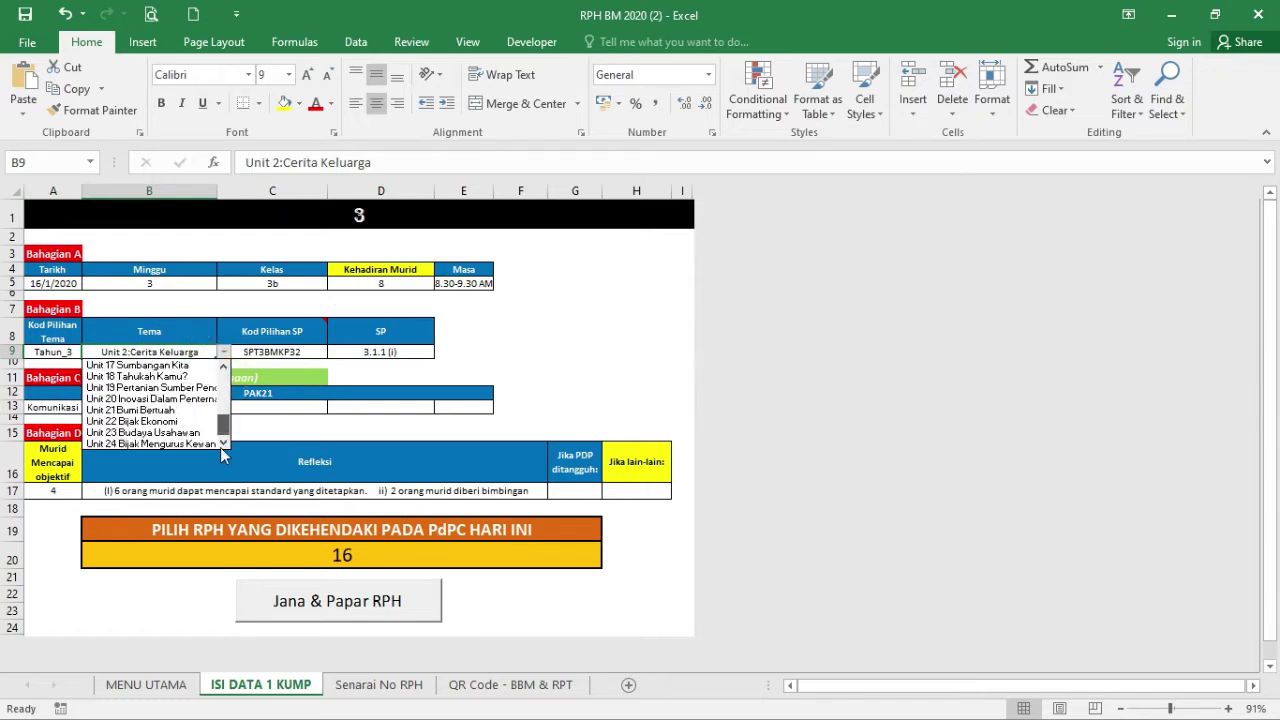
pyautogui.click(55, 355)
# - Switch Kod Pilihan Tema back to Tahun_1 and open the Tema choices
pyautogui.click(55, 352)
pyautogui.click(88, 352)
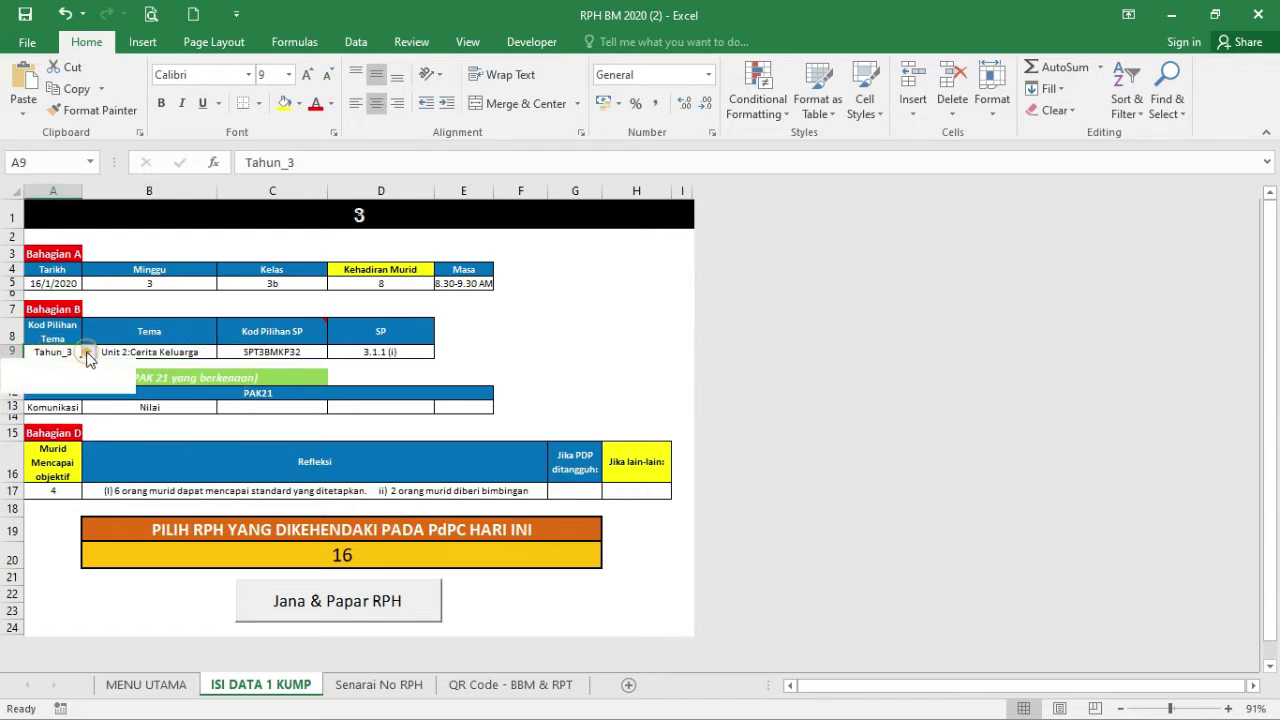
pyautogui.click(26, 365)
pyautogui.click(160, 352)
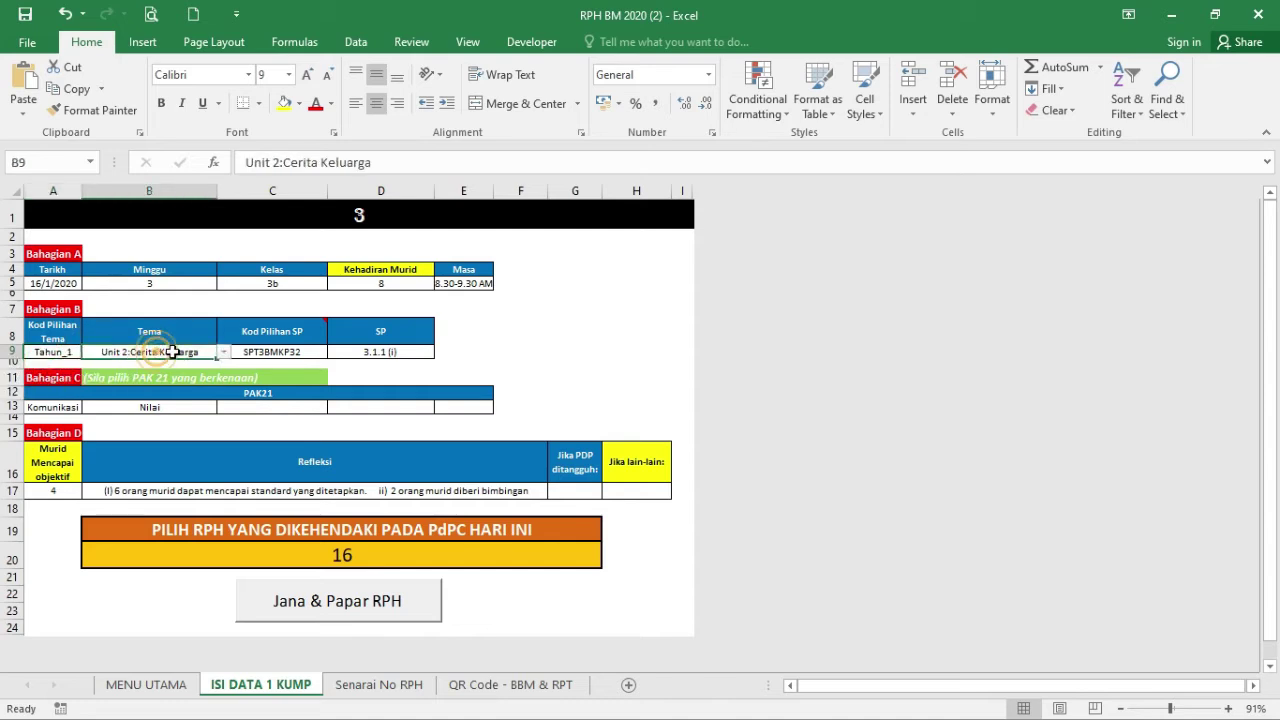
pyautogui.click(223, 352)
# - Set Kod Pilihan Tema in Bahagian B to Tahun_2
pyautogui.click(62, 350)
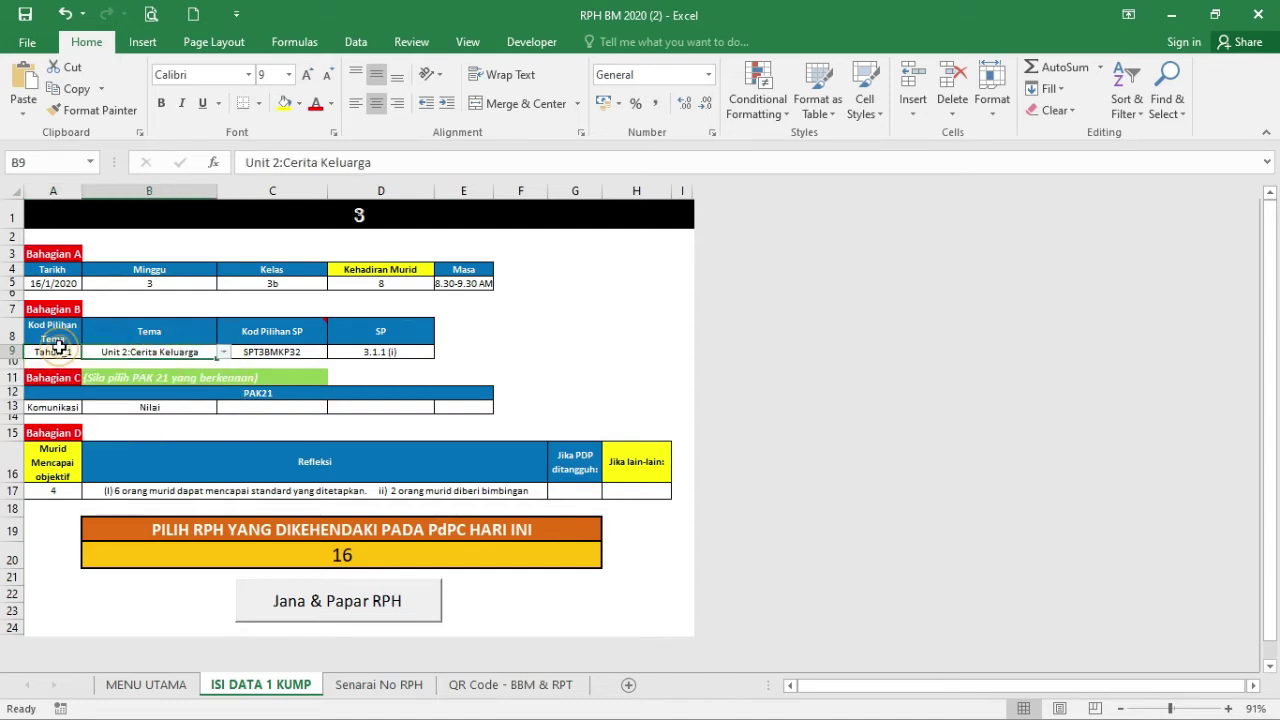
pyautogui.click(88, 352)
pyautogui.click(50, 375)
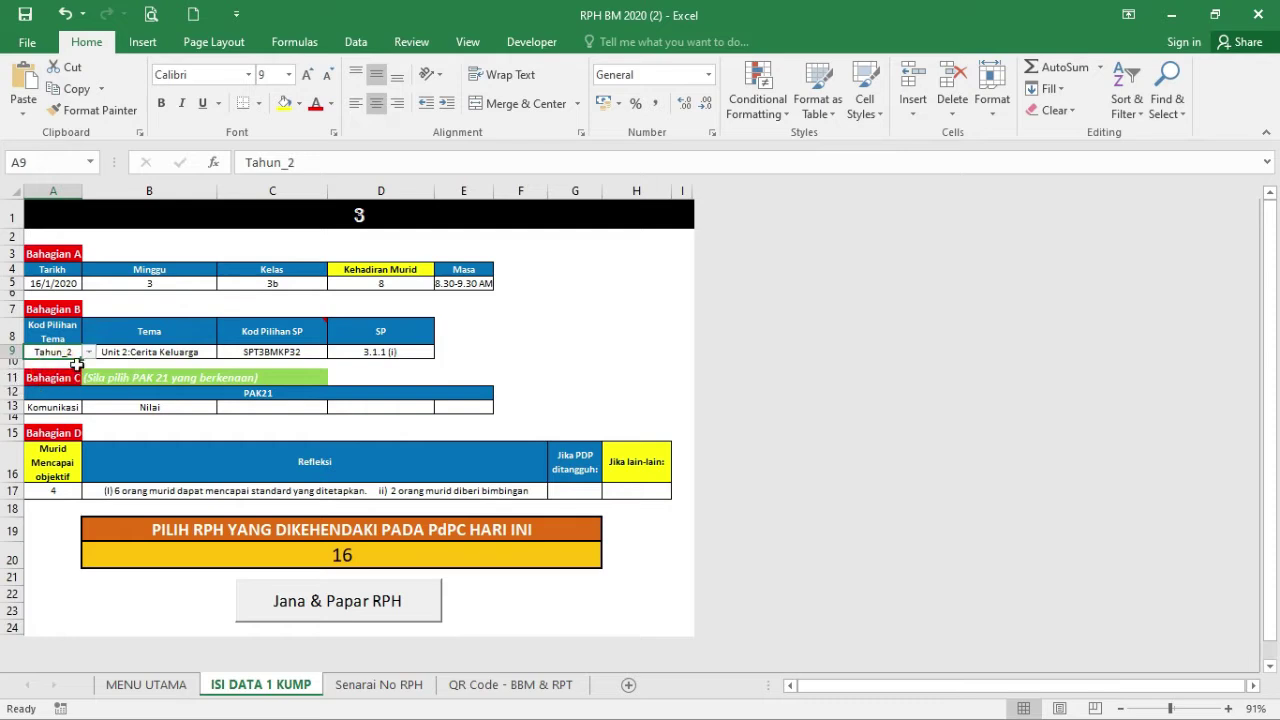
# - Set the Tema in Bahagian B to Unit 1:Hari Minggu dengan Keluarga
pyautogui.click(204, 353)
pyautogui.click(223, 352)
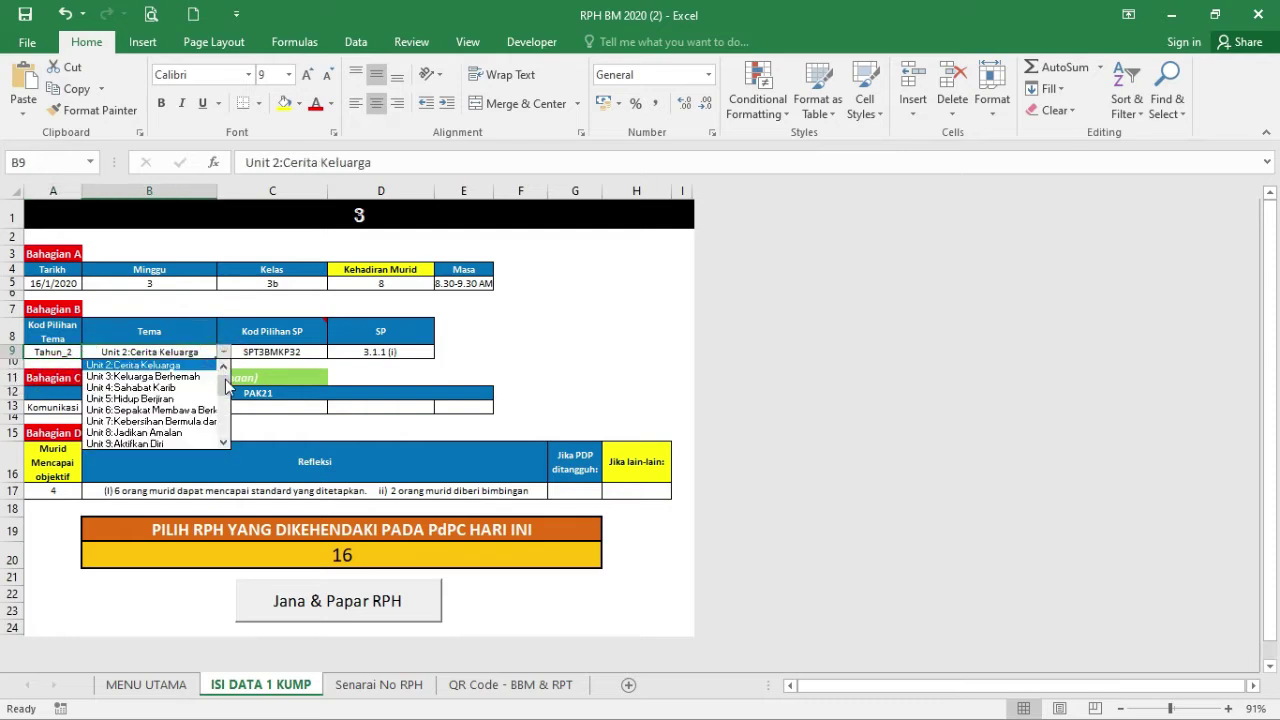
pyautogui.scroll(1, 228, 385)
pyautogui.click(190, 365)
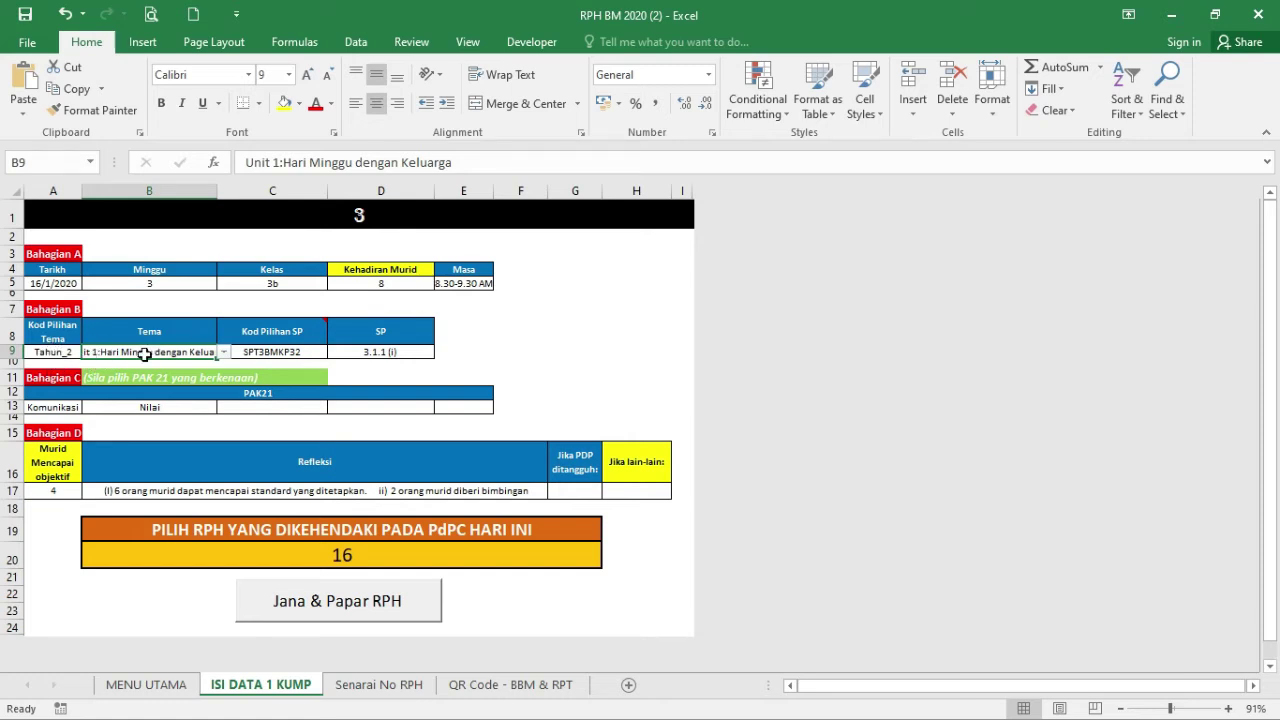
# - Read the note on the Kod Pilihan SP heading and set Kod Pilihan SP to SPT2BMKP3
pyautogui.click(278, 350)
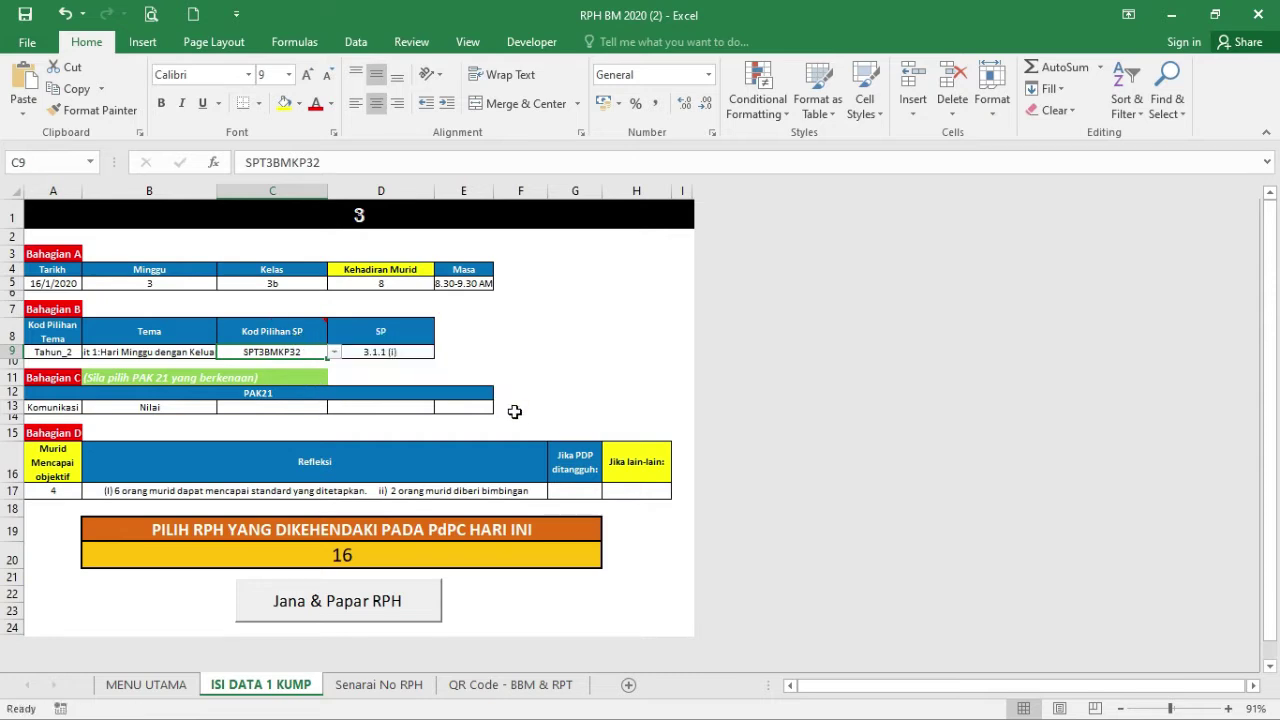
pyautogui.moveTo(327, 322)
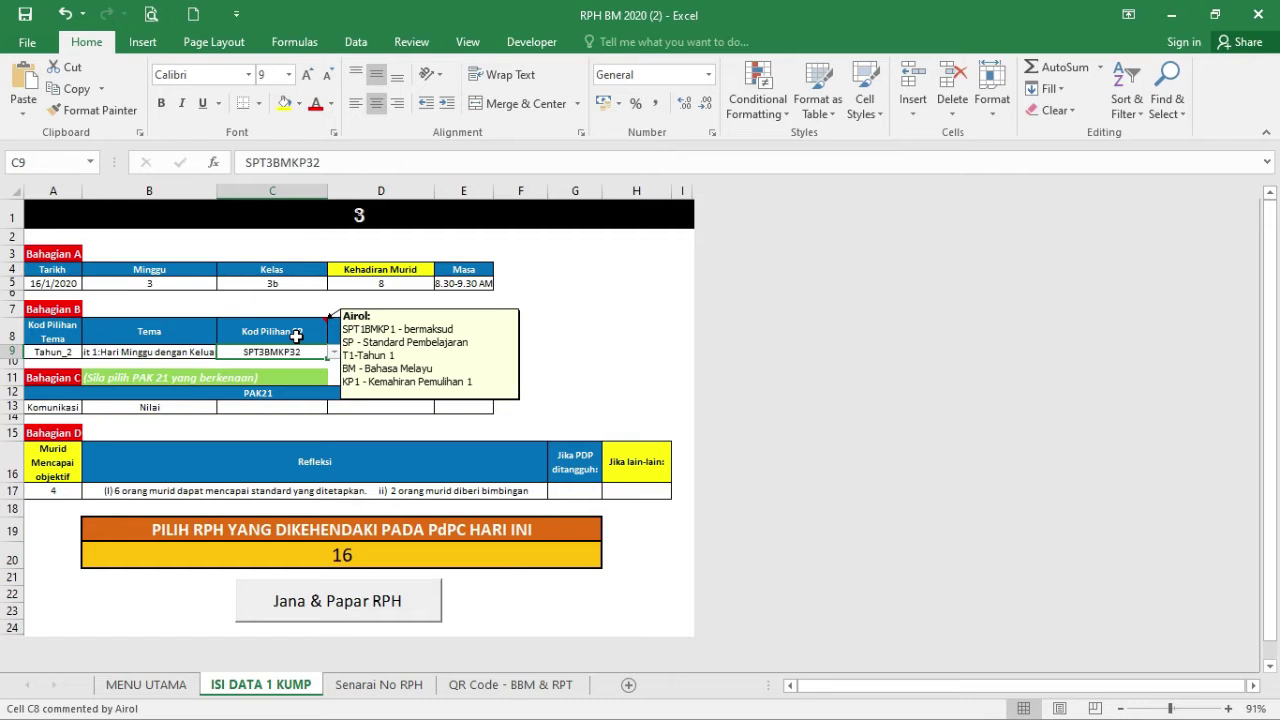
pyautogui.click(334, 354)
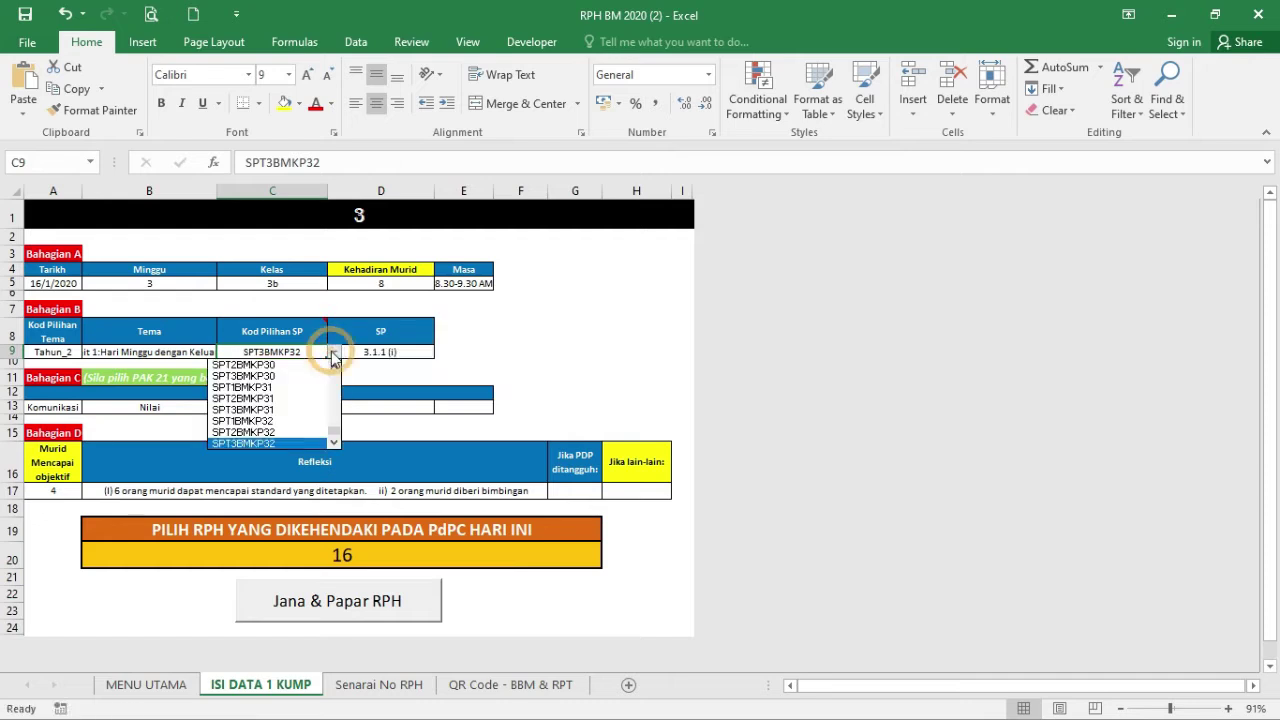
pyautogui.moveTo(335, 436); pyautogui.dragTo(338, 388)
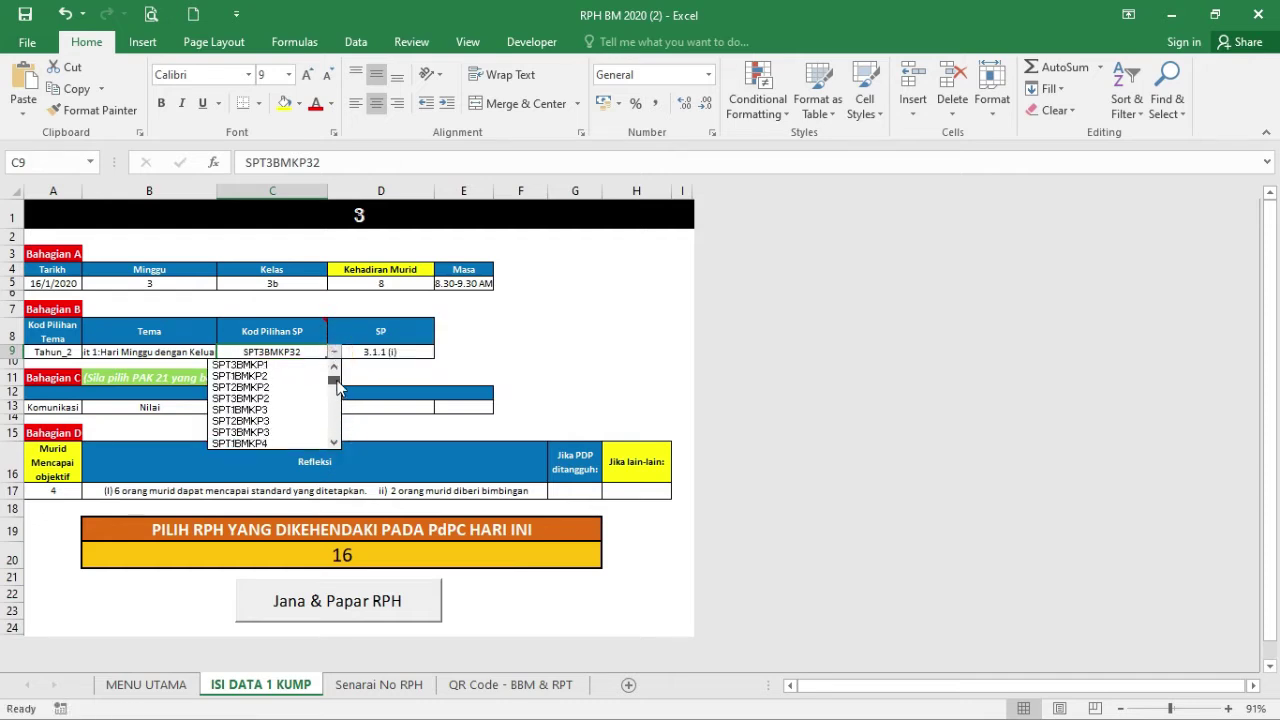
pyautogui.click(269, 420)
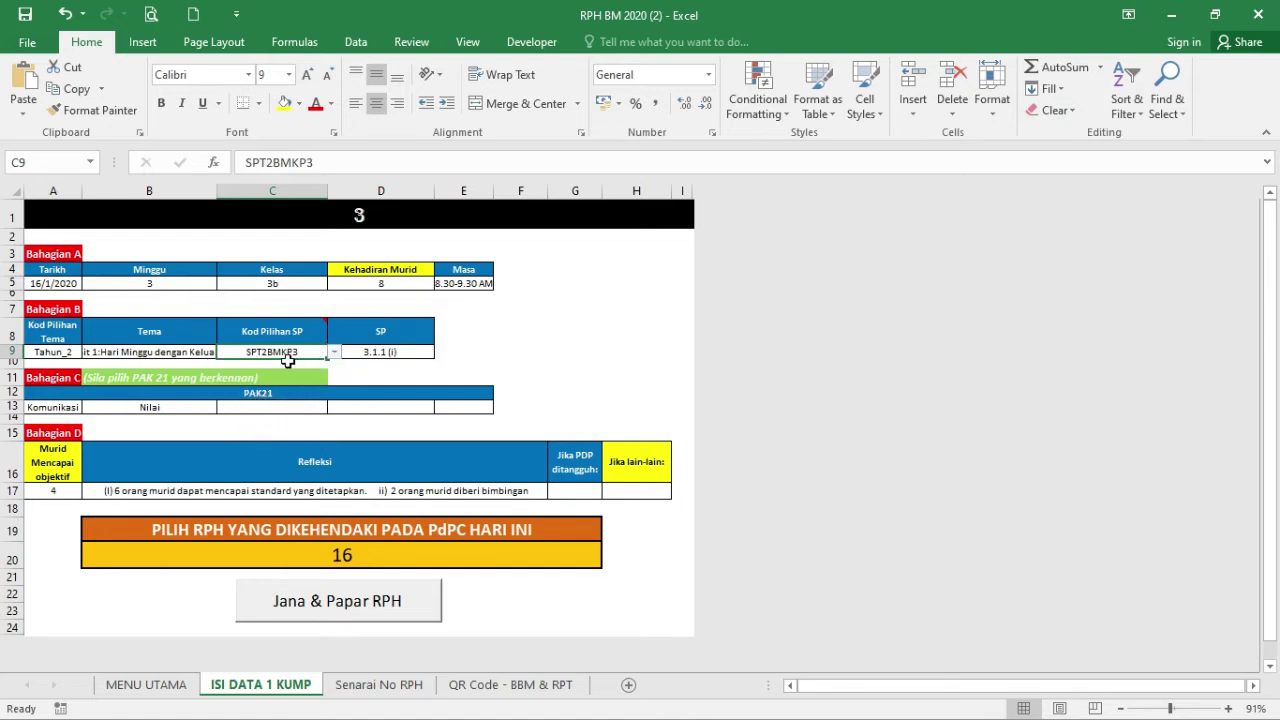
# - Look through the SP choices in Bahagian B and pick a blank entry
pyautogui.click(379, 353)
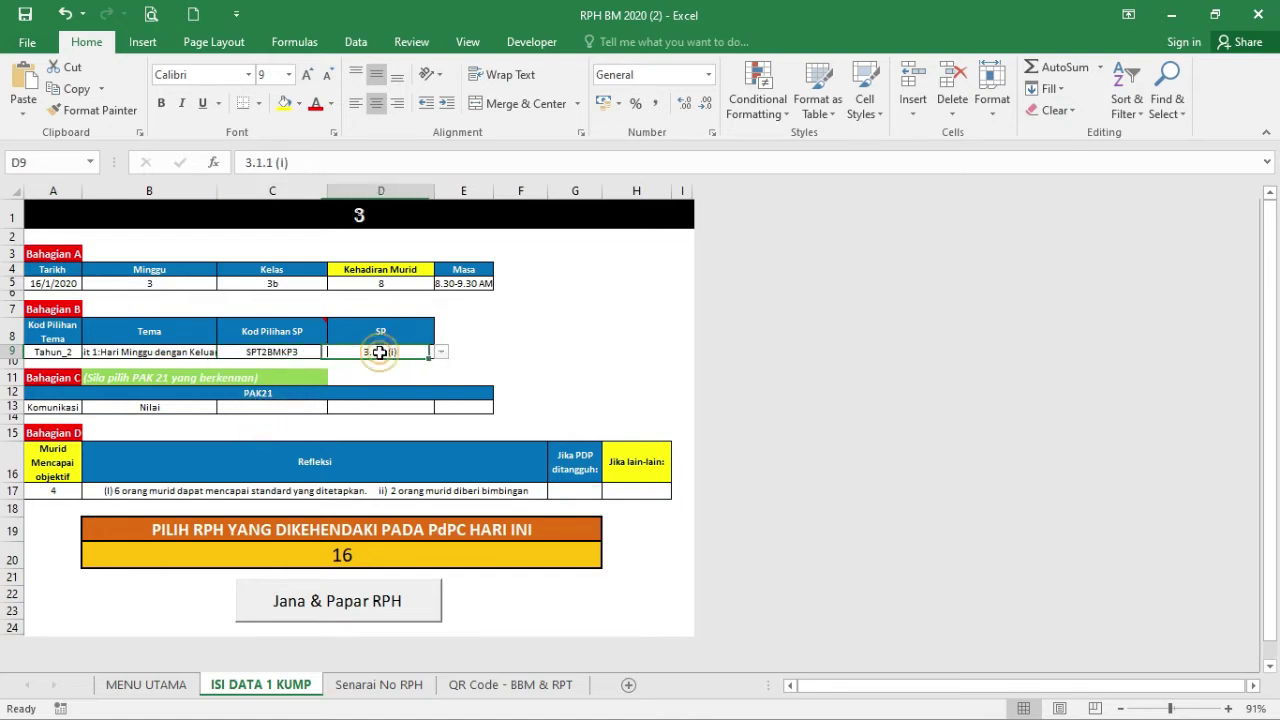
pyautogui.click(170, 357)
pyautogui.click(388, 350)
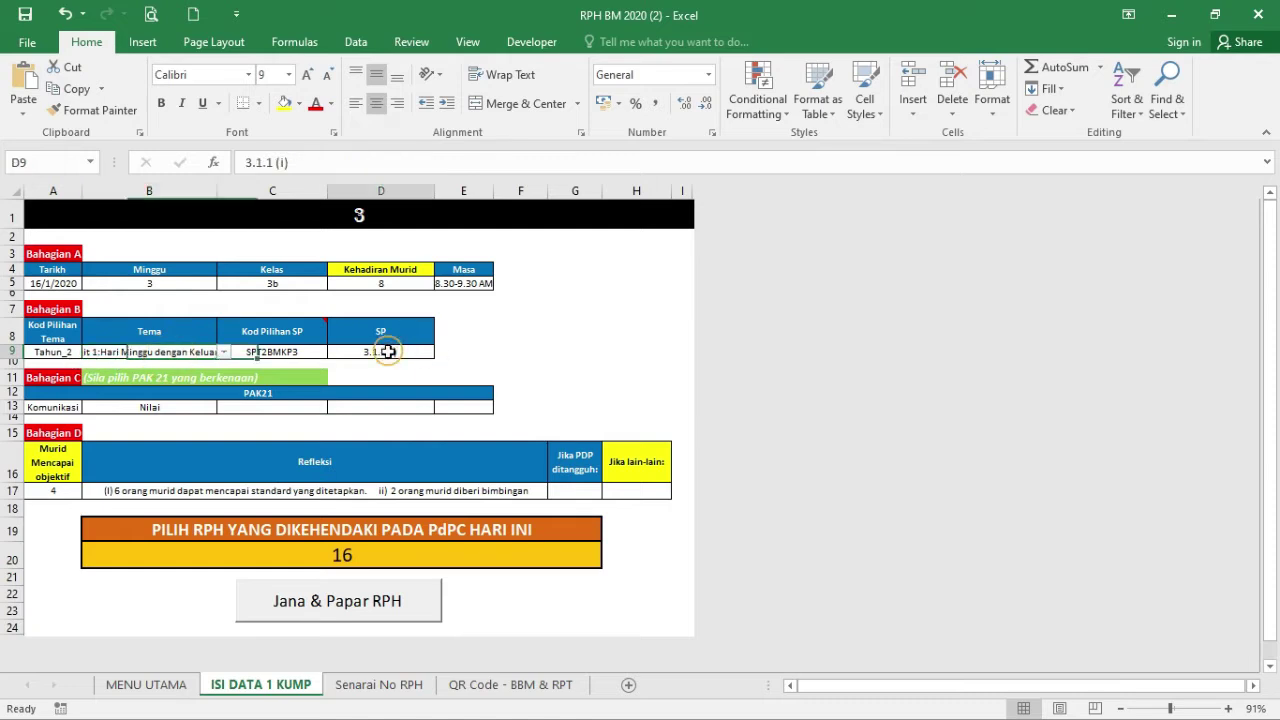
pyautogui.click(287, 352)
pyautogui.click(400, 352)
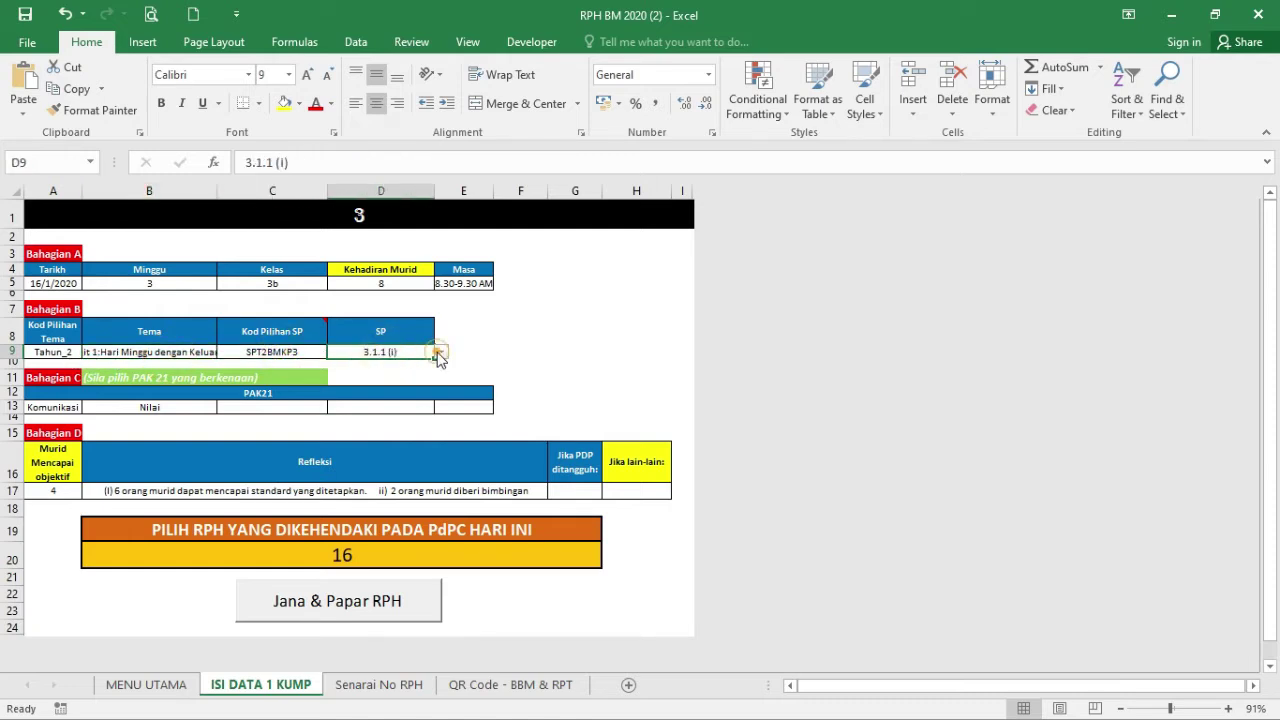
pyautogui.click(440, 352)
pyautogui.moveTo(438, 376)
pyautogui.mouseDown()
pyautogui.moveTo(438, 434)
pyautogui.moveTo(437, 366)
pyautogui.mouseUp()
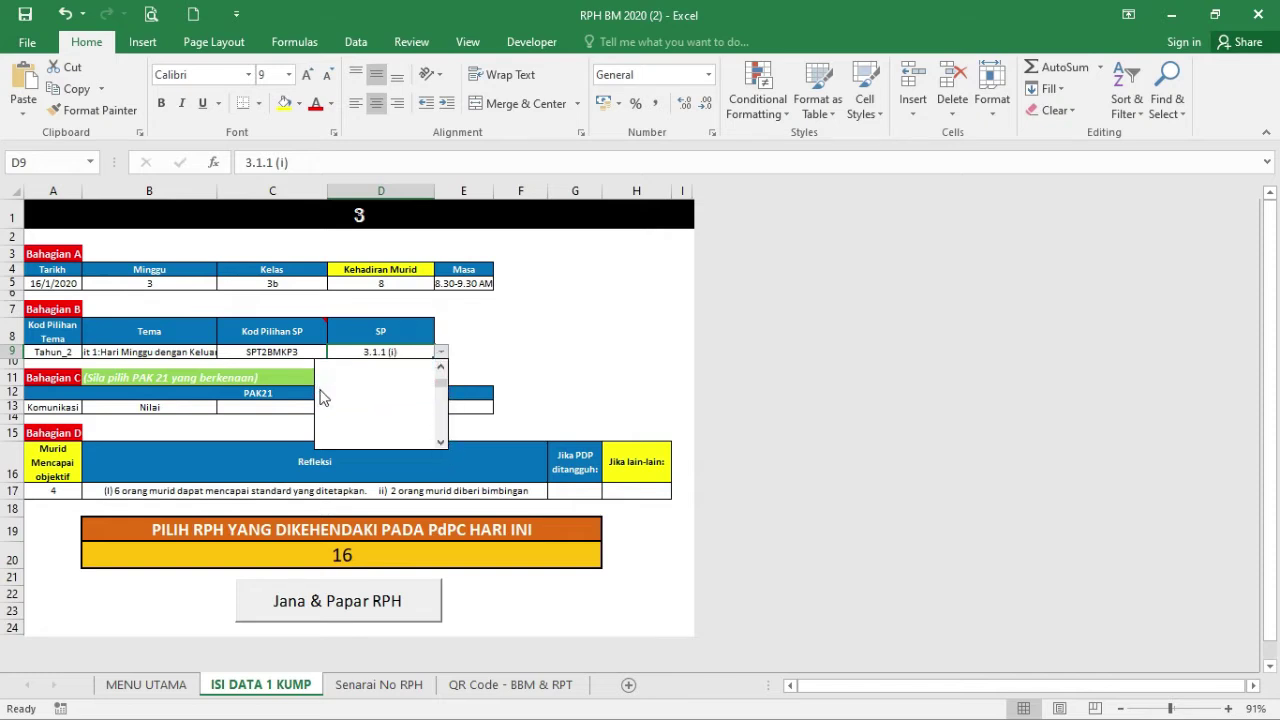
pyautogui.press('Escape')
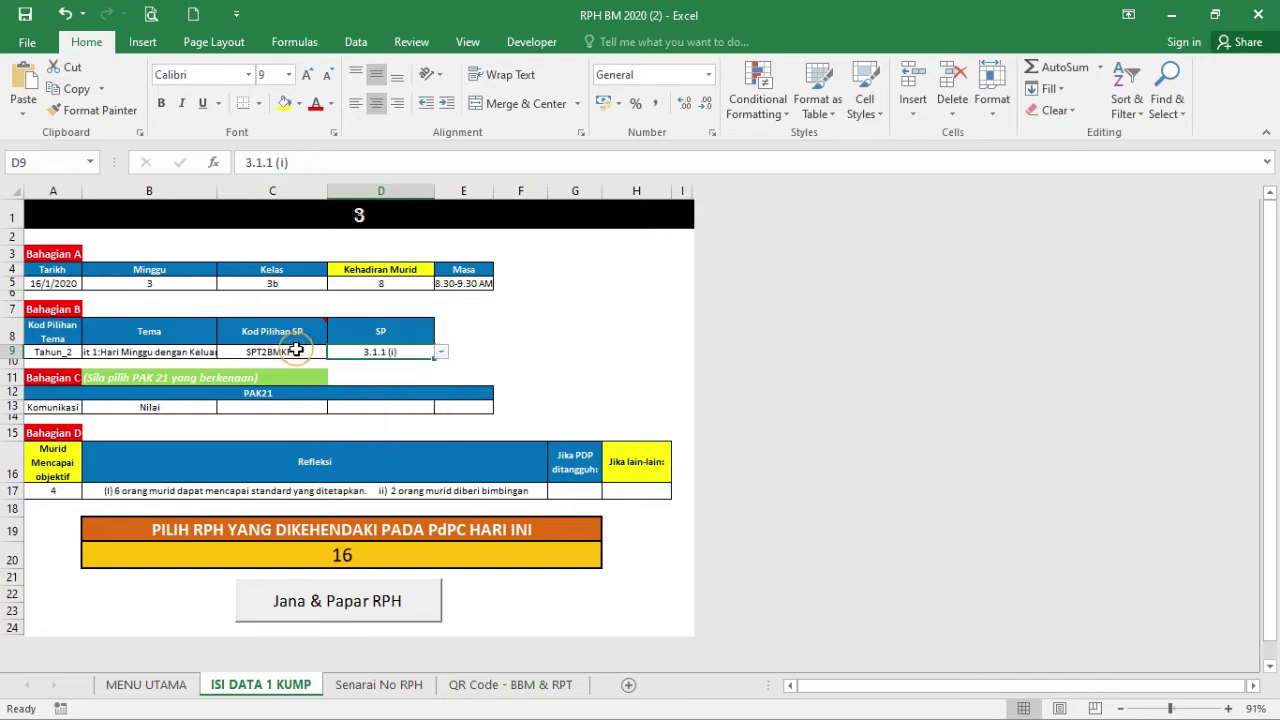
pyautogui.click(440, 352)
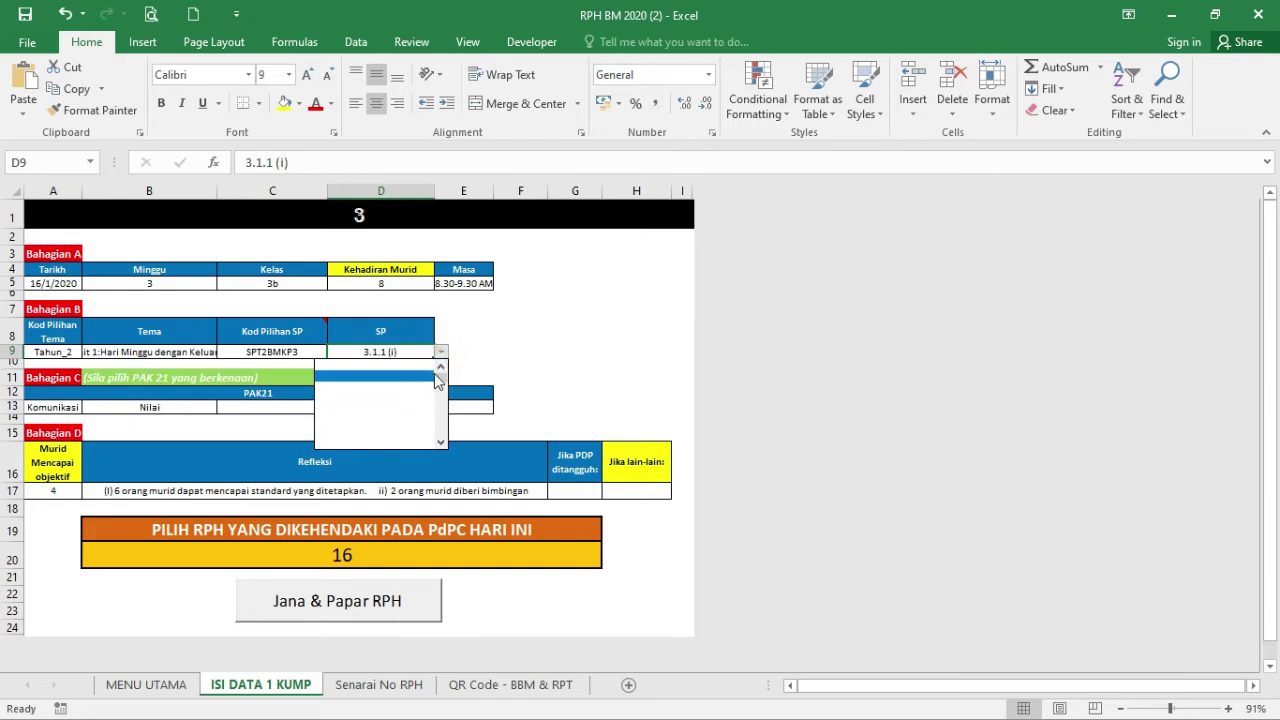
pyautogui.click(441, 372)
pyautogui.click(420, 376)
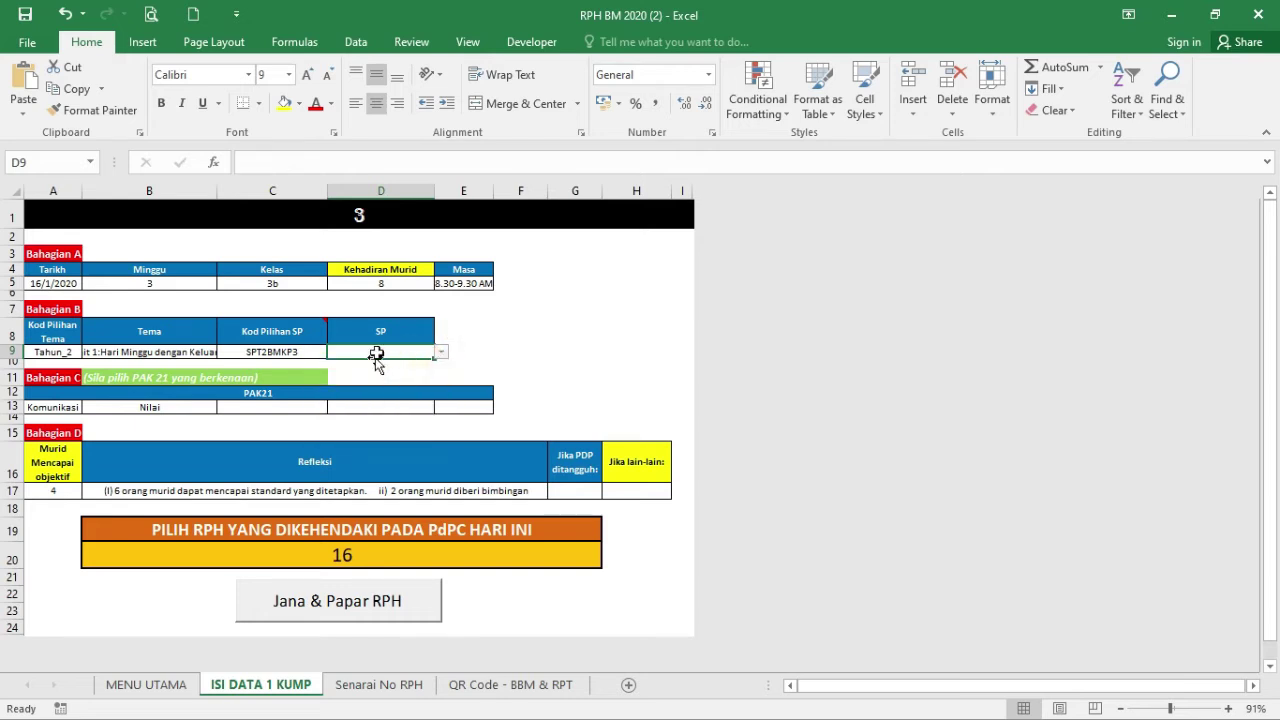
# - Change Kod Pilihan SP to SPT2BMKP32
pyautogui.click(280, 352)
pyautogui.click(327, 353)
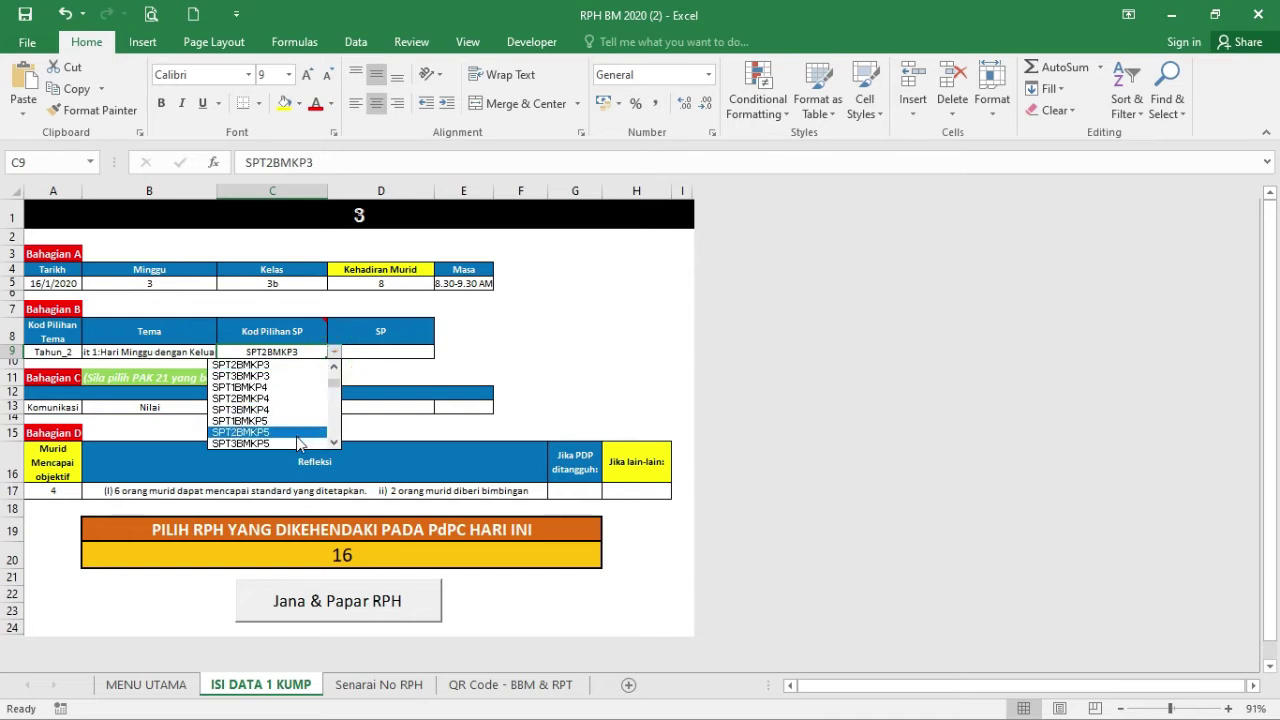
pyautogui.moveTo(331, 371); pyautogui.dragTo(333, 446)
pyautogui.click(277, 435)
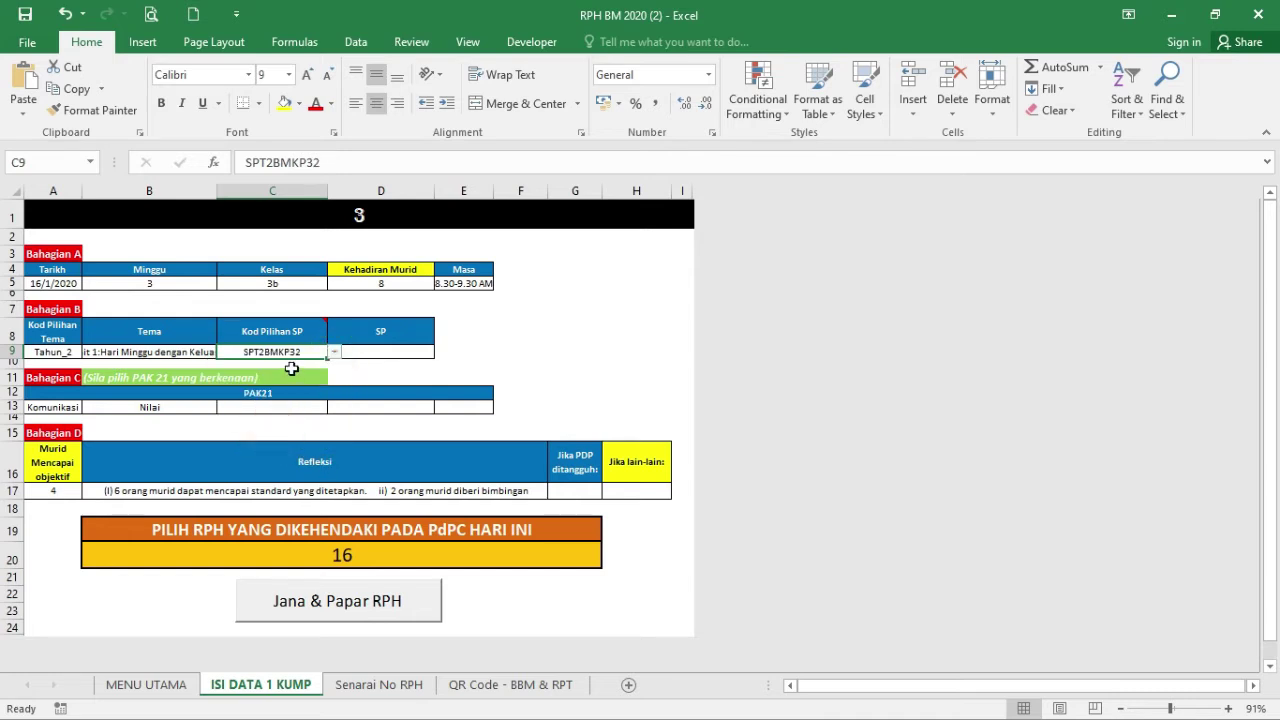
# - Set the SP in Bahagian B to 1.1.2 (i)
pyautogui.click(417, 352)
pyautogui.click(441, 352)
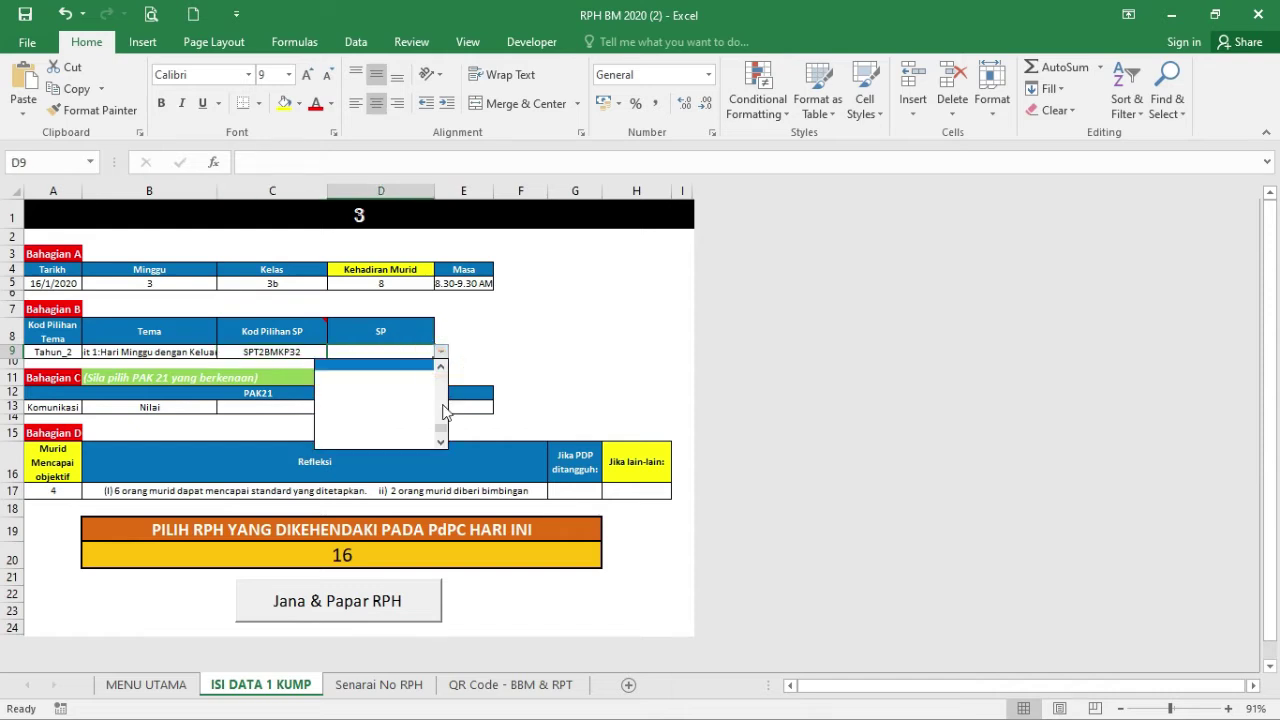
pyautogui.moveTo(443, 420); pyautogui.dragTo(442, 372)
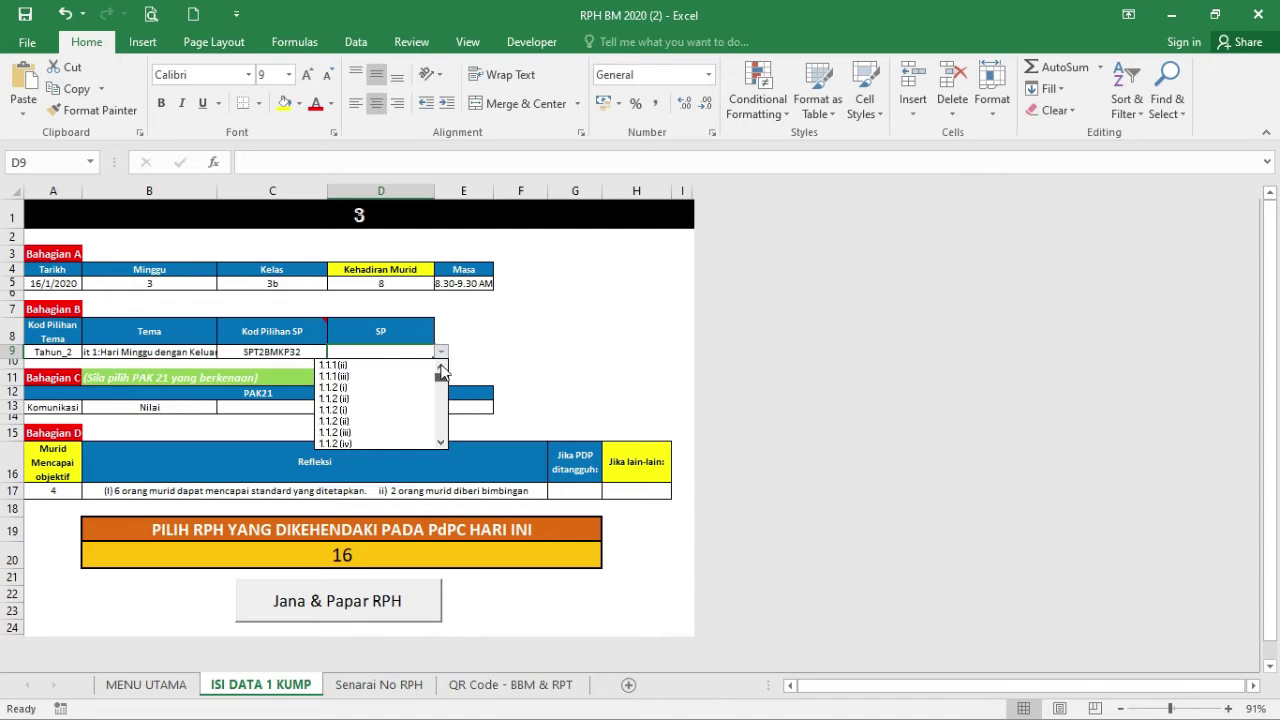
pyautogui.click(360, 388)
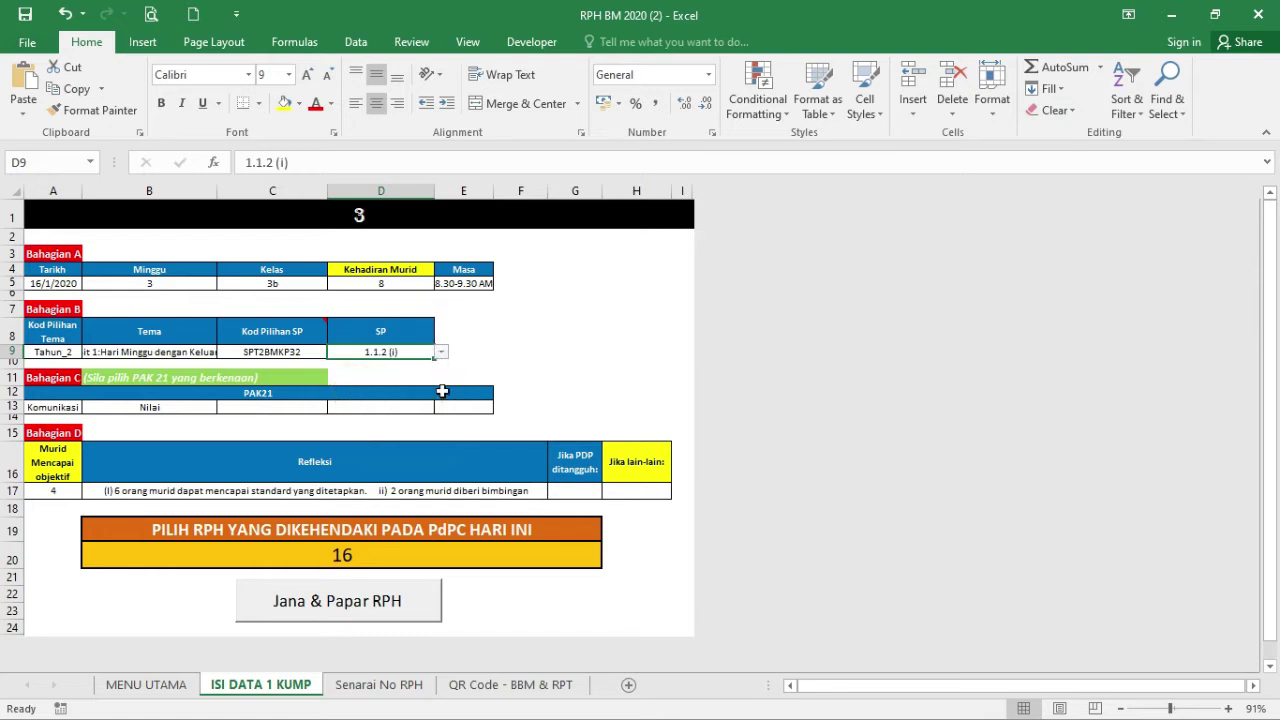
pyautogui.click(520, 361)
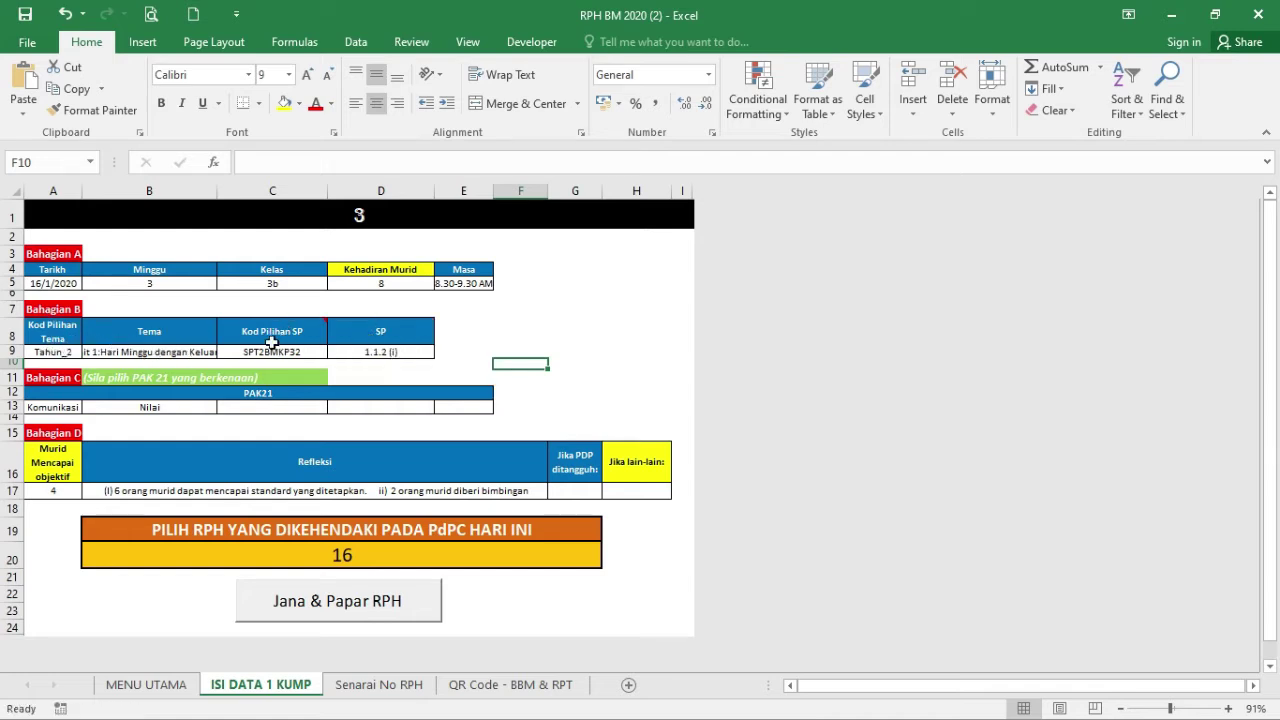
# - Recheck the Kod Pilihan SP note and change Kod Pilihan SP to SPT2BMKP8
pyautogui.moveTo(286, 336)
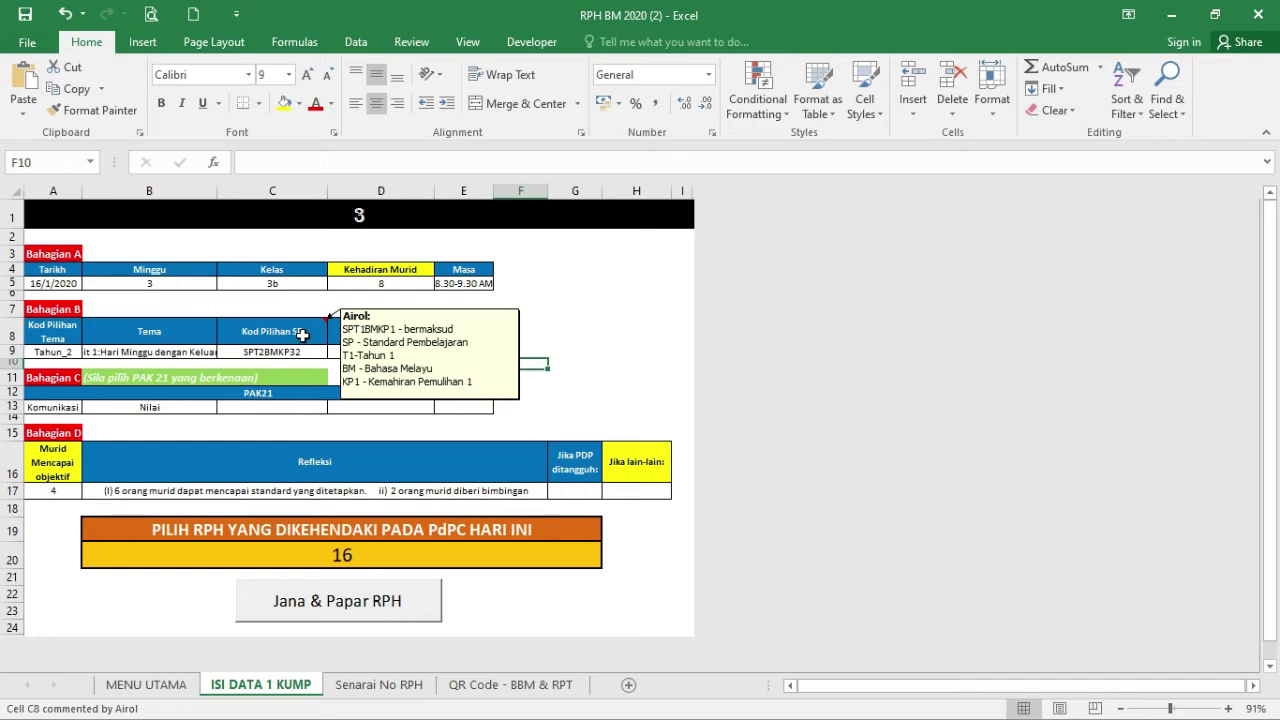
pyautogui.click(302, 353)
pyautogui.click(333, 352)
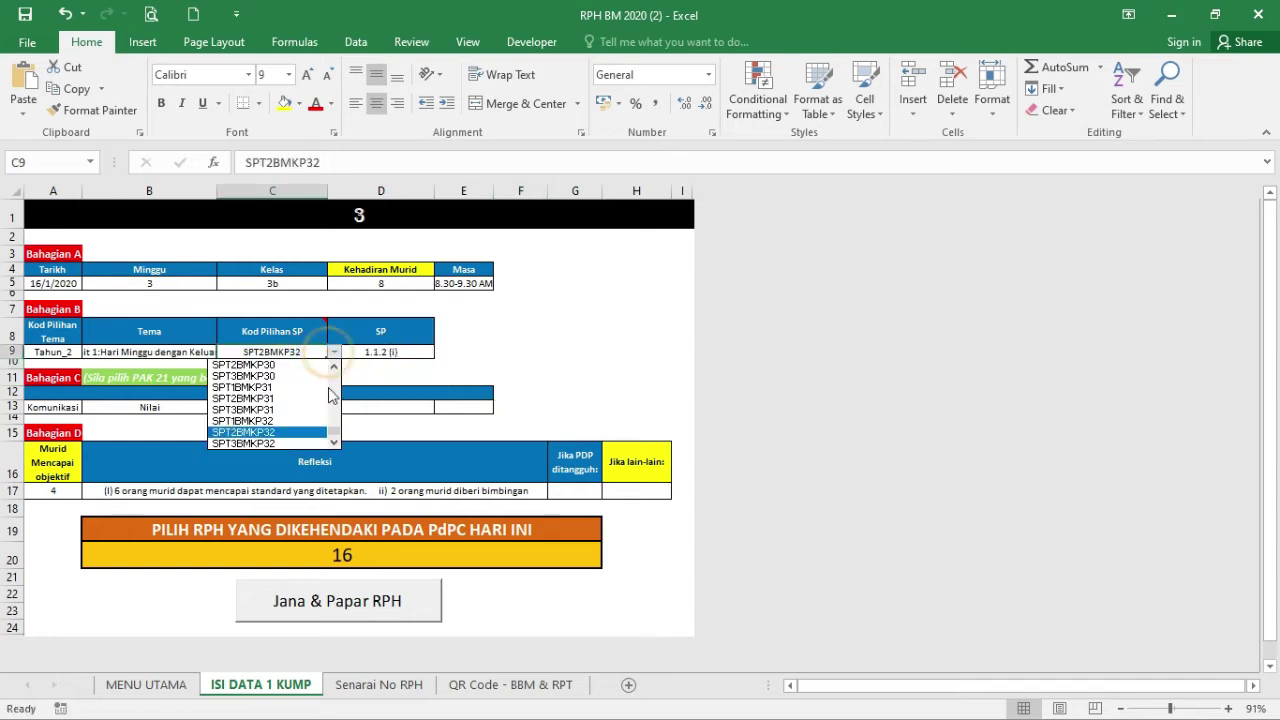
pyautogui.click(336, 425)
pyautogui.moveTo(336, 425); pyautogui.dragTo(337, 397)
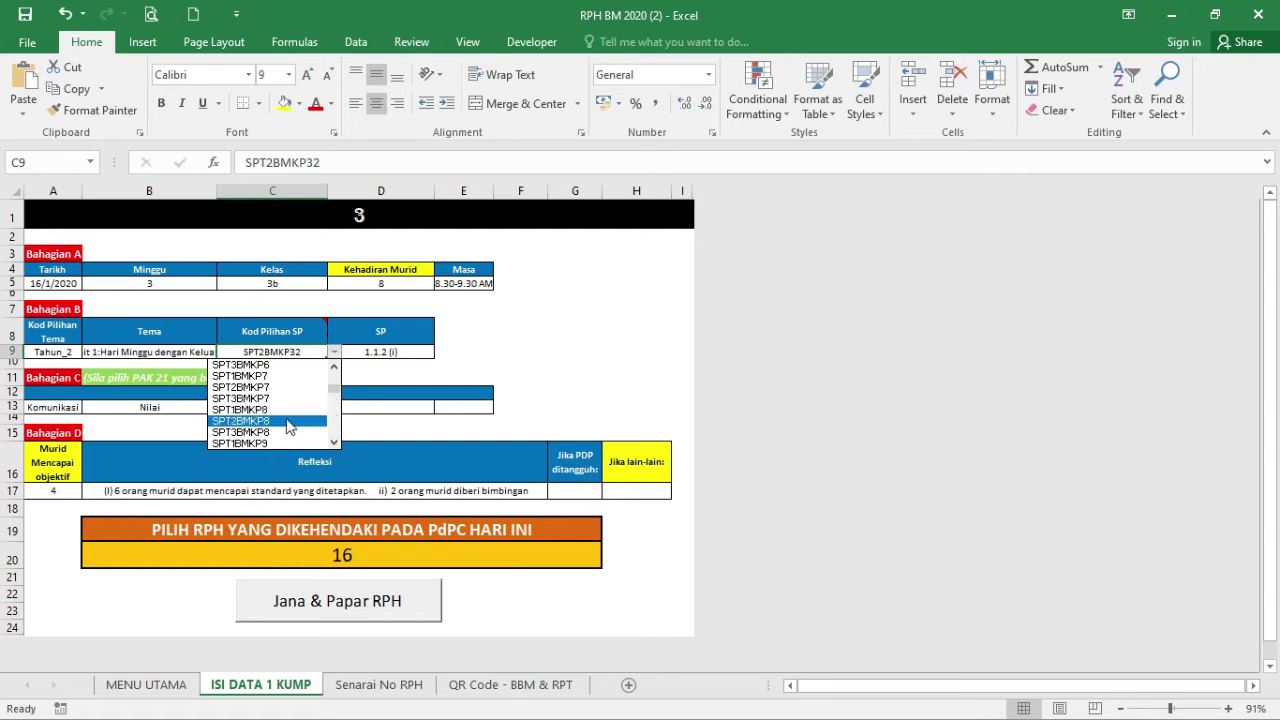
pyautogui.click(258, 422)
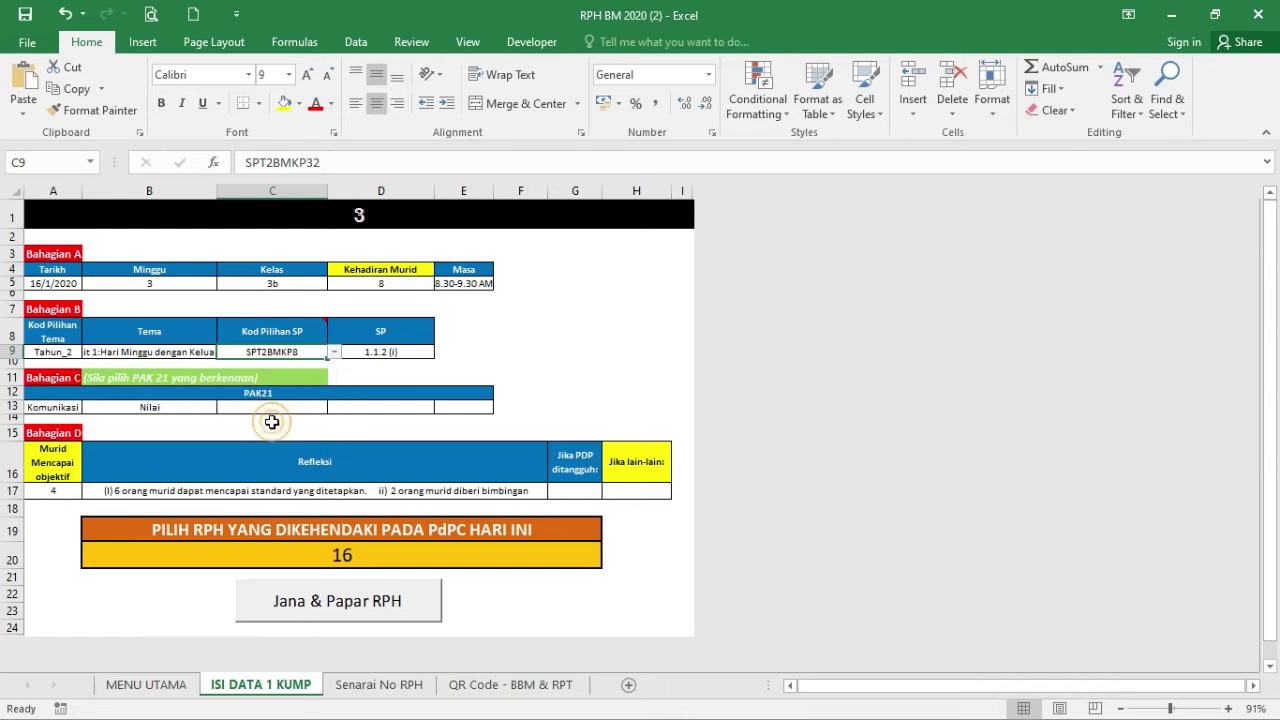
# - Set the SP in Bahagian B to 1.1.1 (ii)
pyautogui.click(396, 355)
pyautogui.click(441, 350)
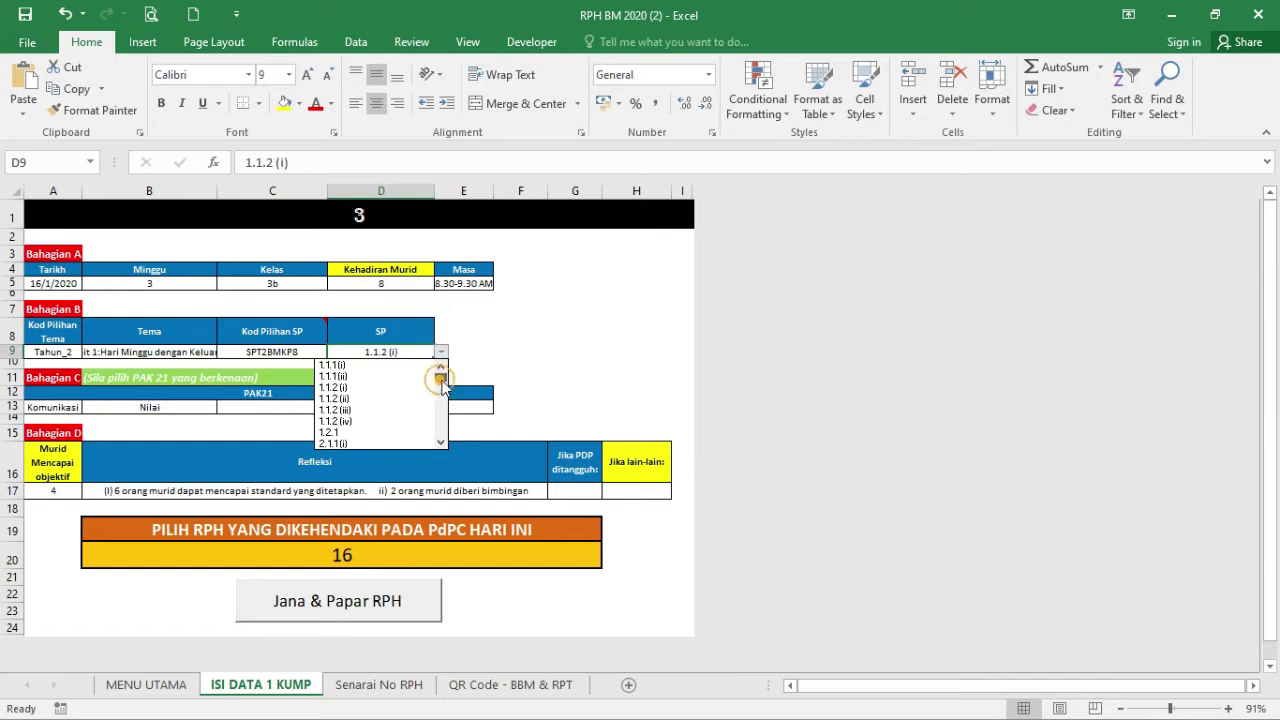
pyautogui.moveTo(441, 385)
pyautogui.mouseDown()
pyautogui.moveTo(443, 425)
pyautogui.moveTo(432, 394)
pyautogui.mouseUp()
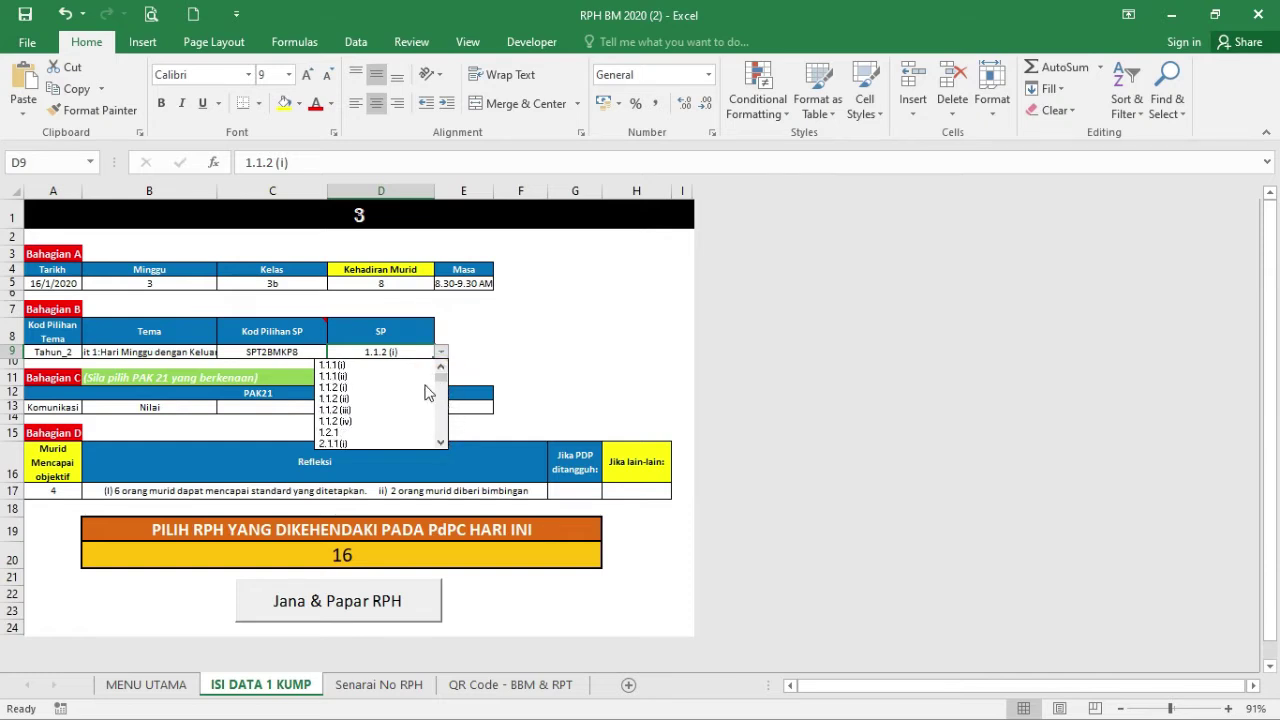
pyautogui.click(362, 377)
pyautogui.click(505, 350)
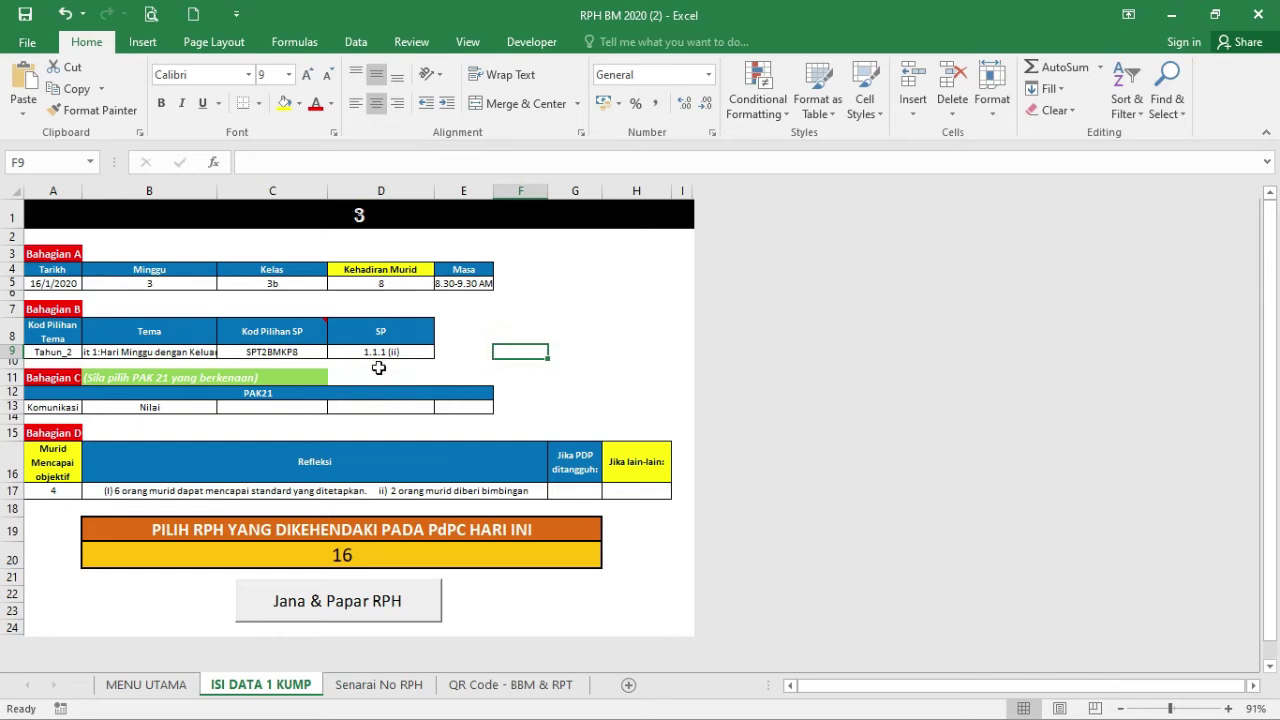
# - Set the first two PAK21 entries in Bahagian C to Kreatif and Kritis
pyautogui.click(57, 406)
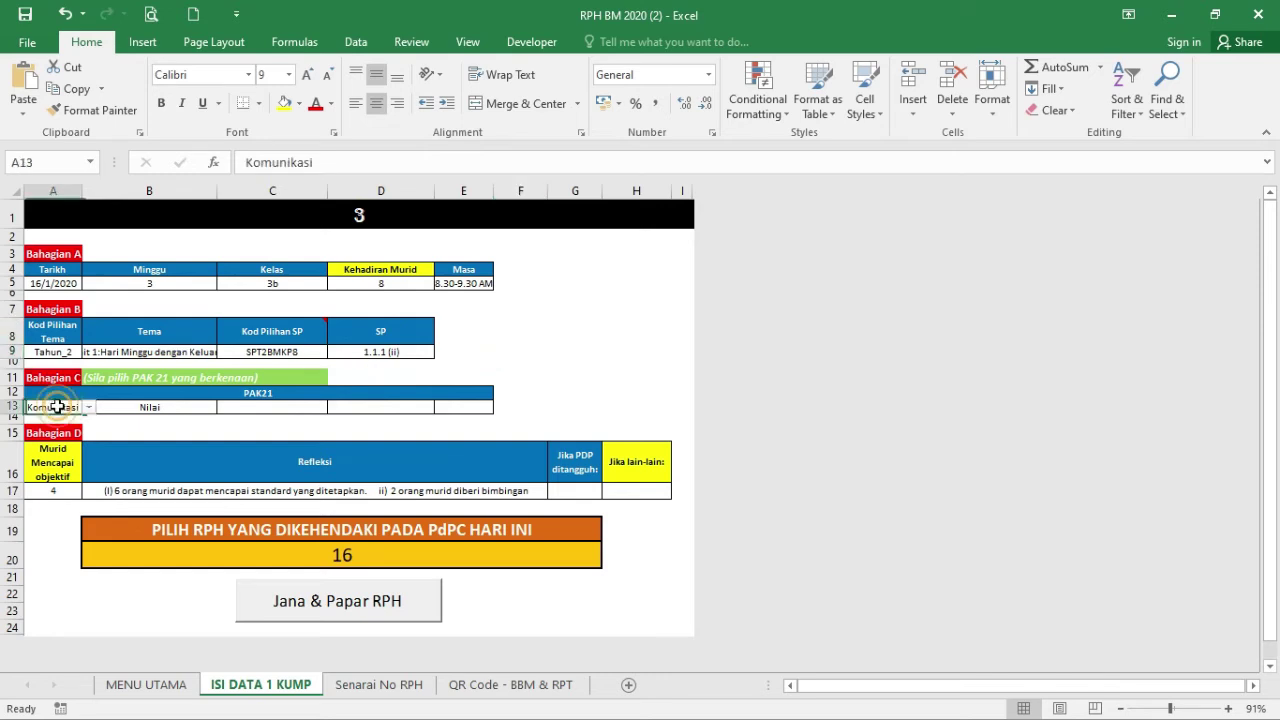
pyautogui.click(88, 407)
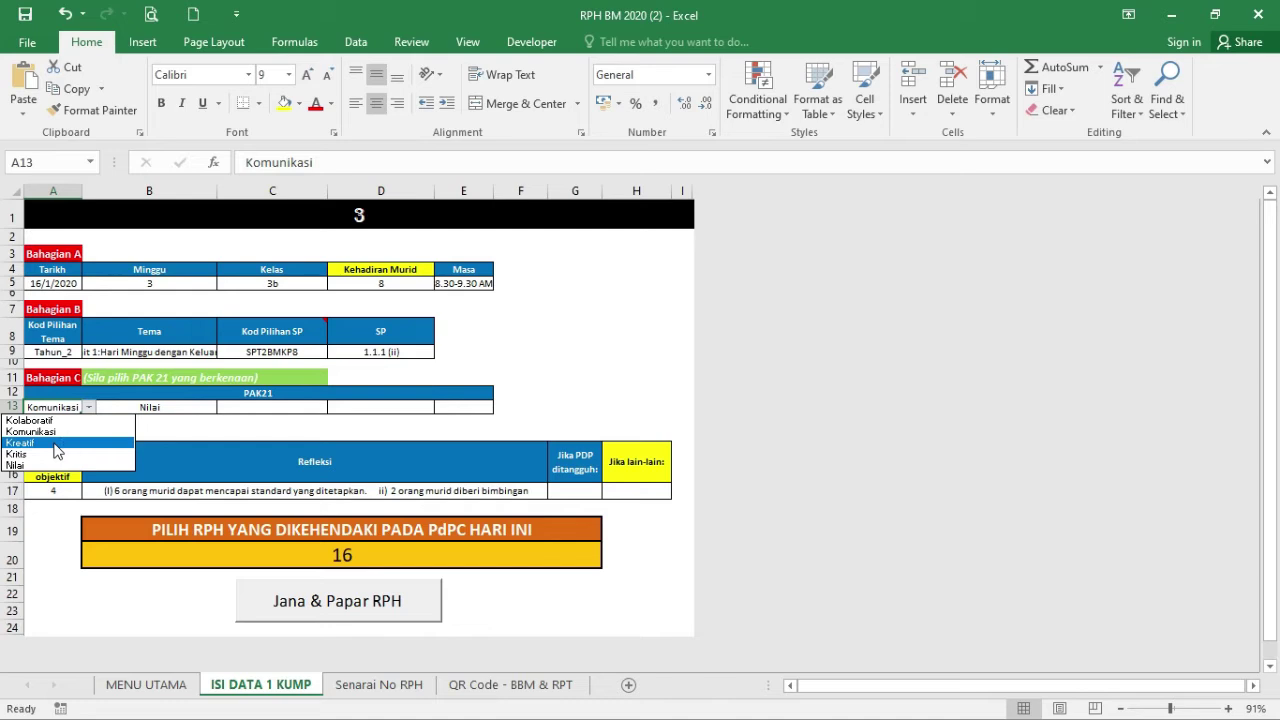
pyautogui.click(55, 450)
pyautogui.click(140, 407)
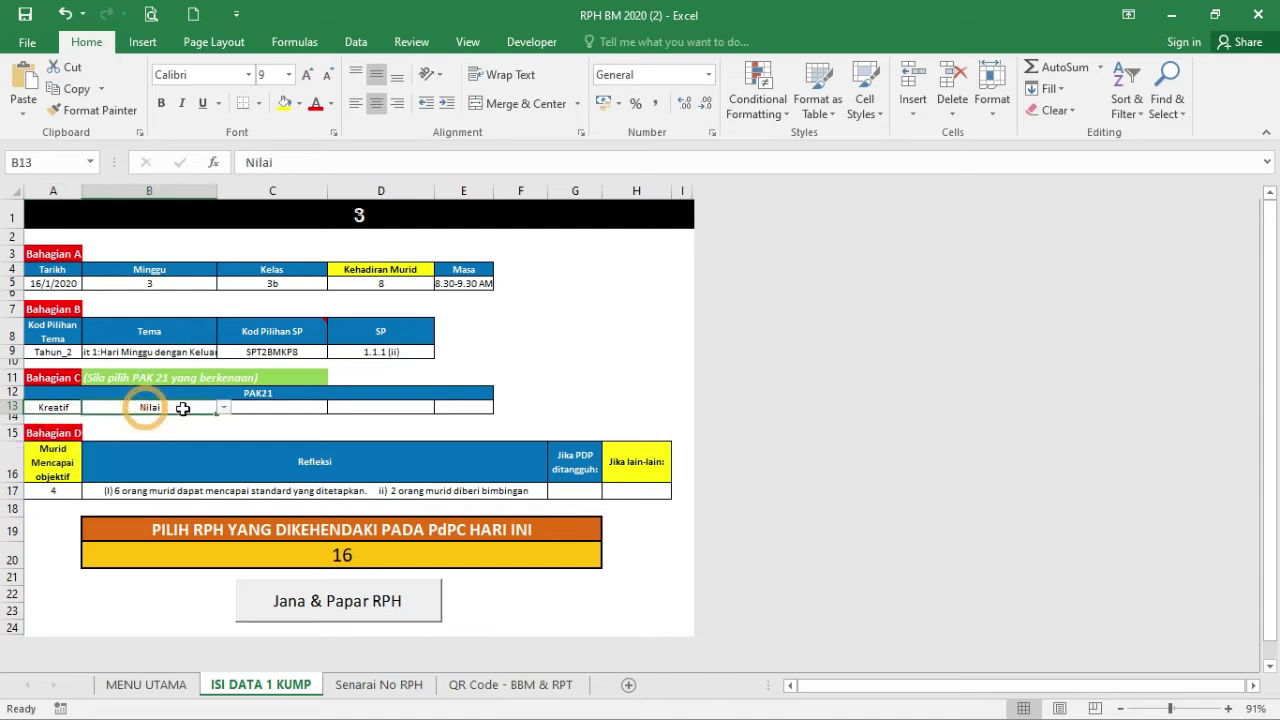
pyautogui.click(224, 409)
pyautogui.click(130, 457)
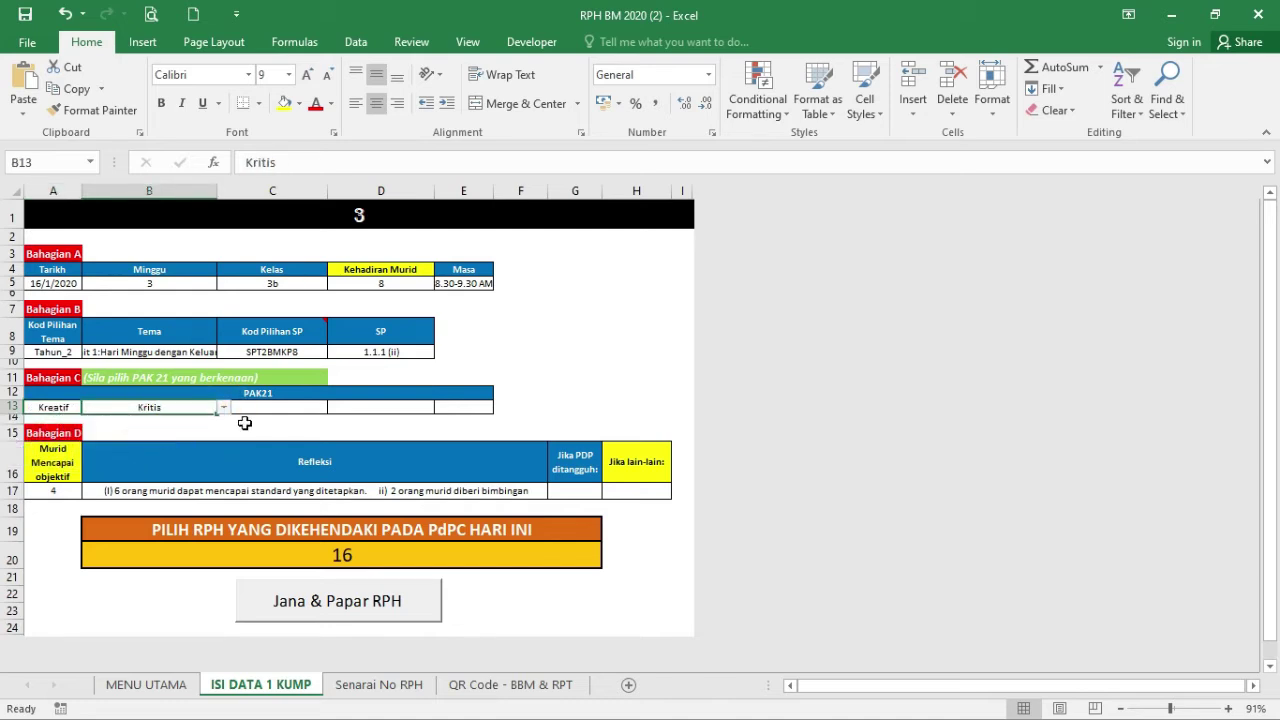
pyautogui.click(290, 410)
pyautogui.click(385, 407)
pyautogui.click(465, 407)
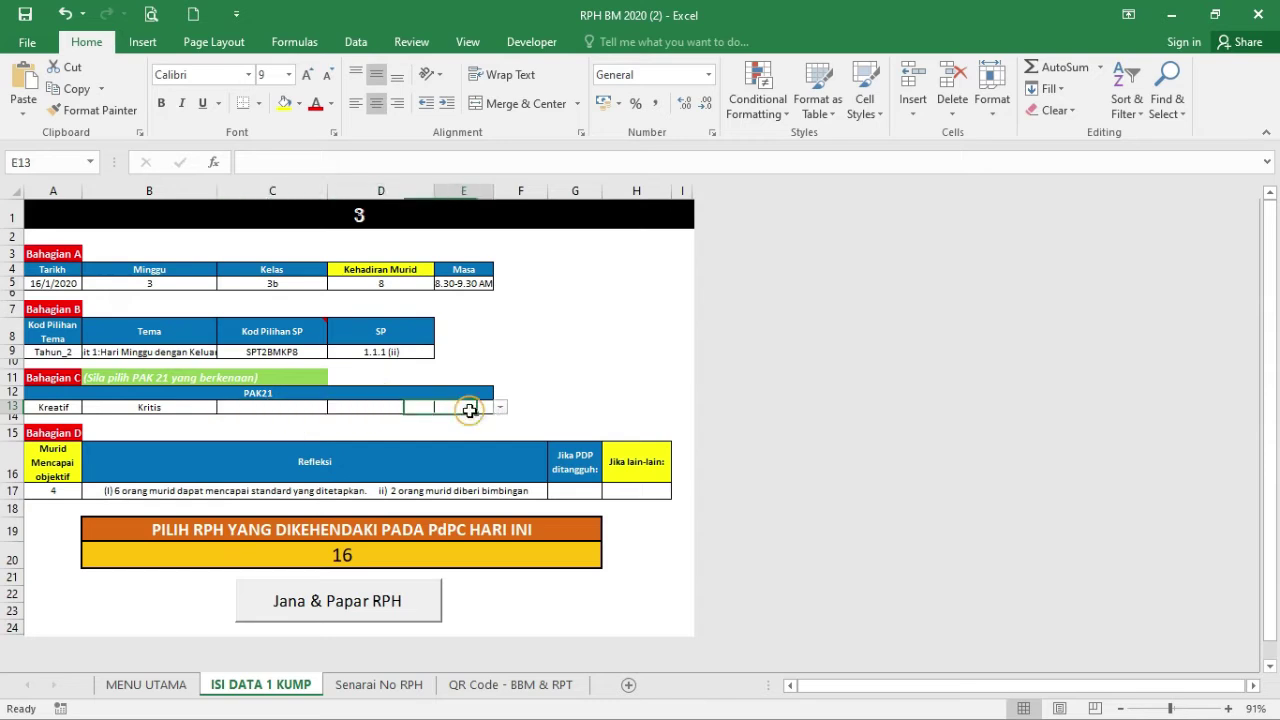
pyautogui.click(242, 413)
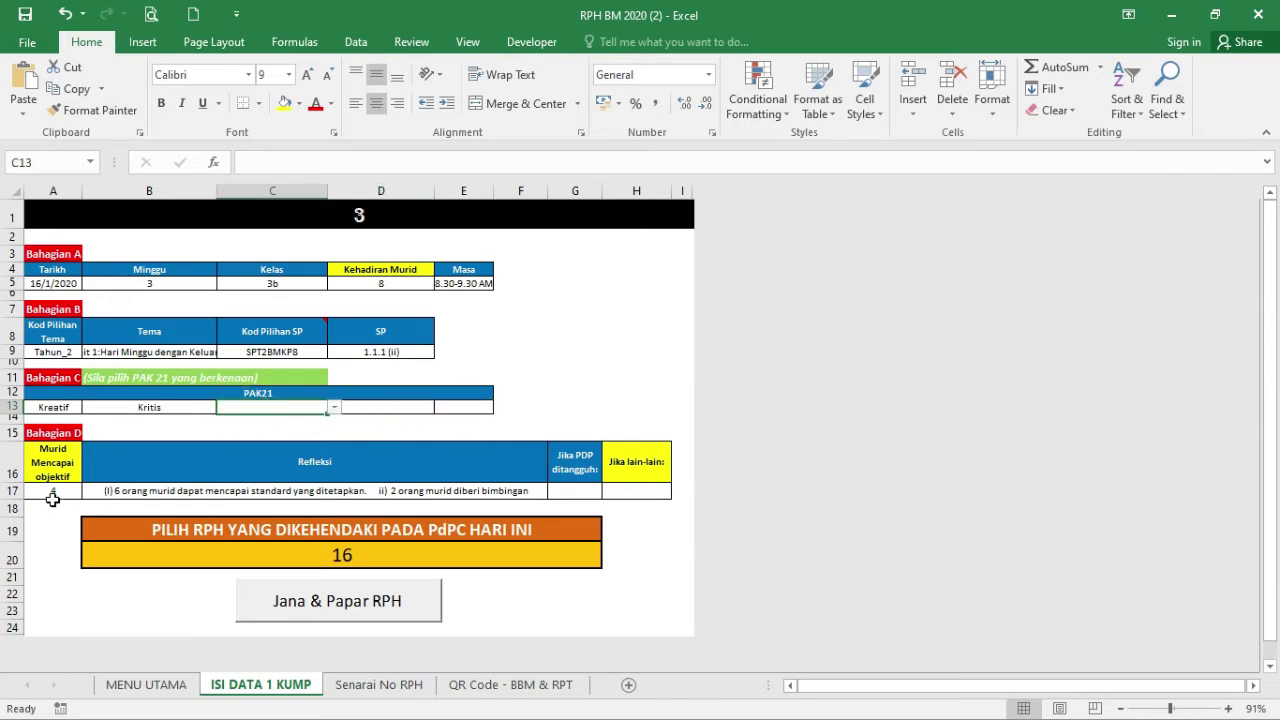
# - Choose the "...... semua murid menguasai objektif" template as the Refleksi in Bahagian D
pyautogui.click(52, 498)
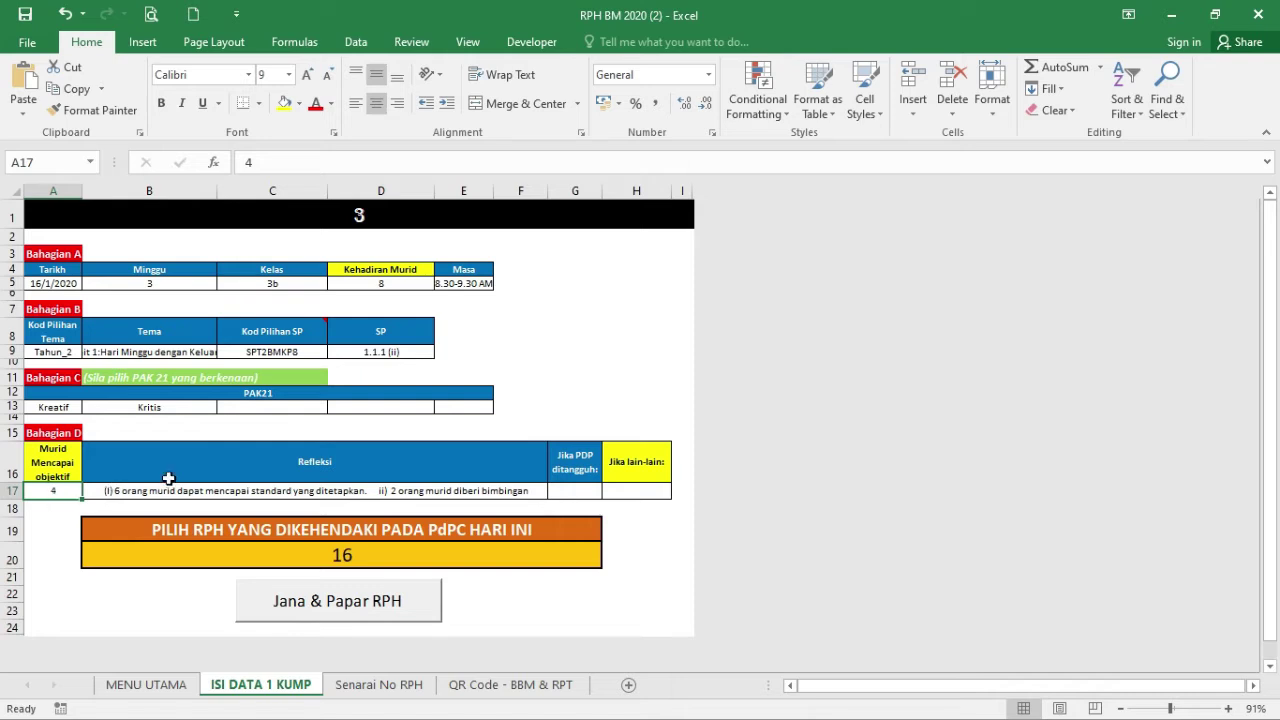
pyautogui.click(457, 490)
pyautogui.click(555, 491)
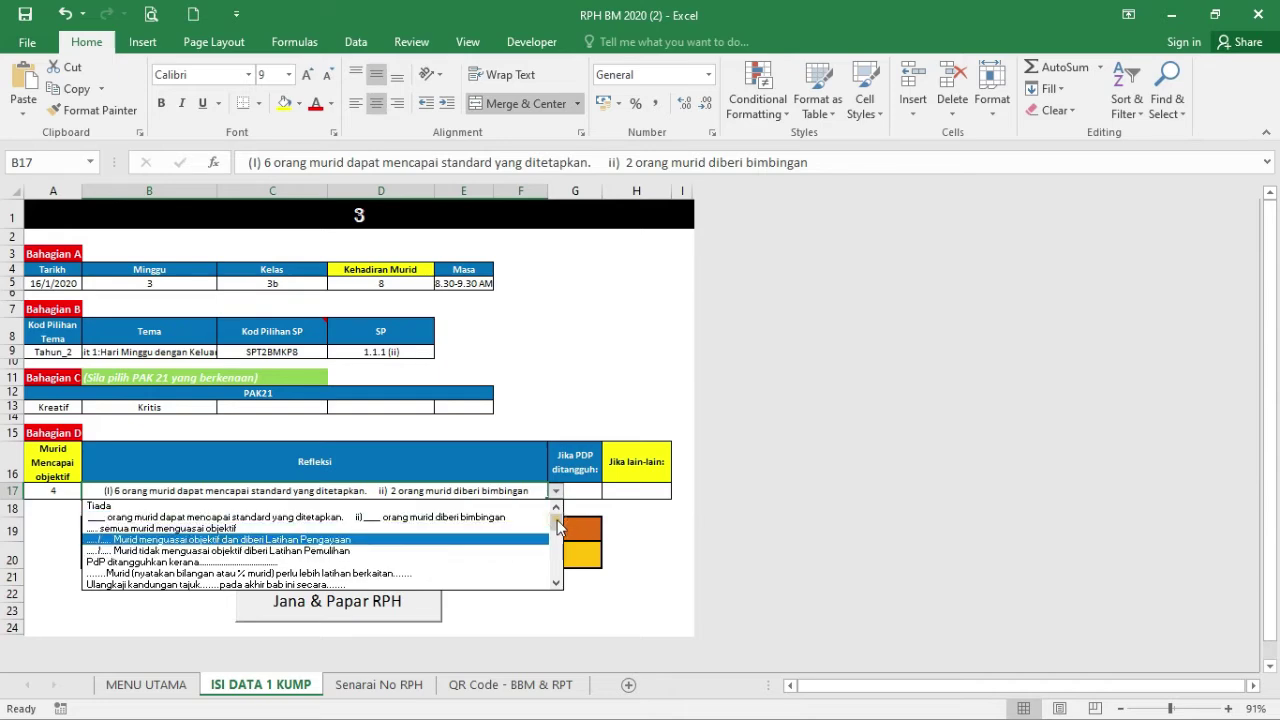
pyautogui.moveTo(558, 527)
pyautogui.mouseDown()
pyautogui.moveTo(558, 600)
pyautogui.moveTo(555, 515)
pyautogui.mouseUp()
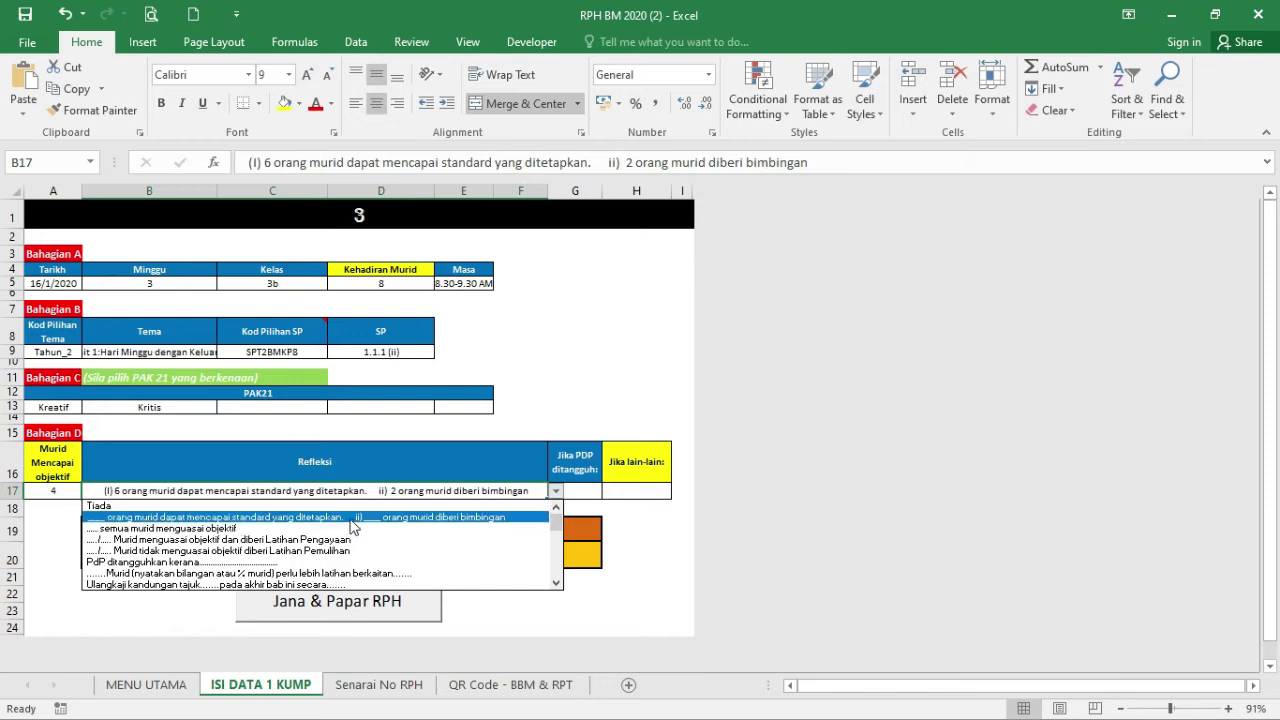
pyautogui.click(228, 528)
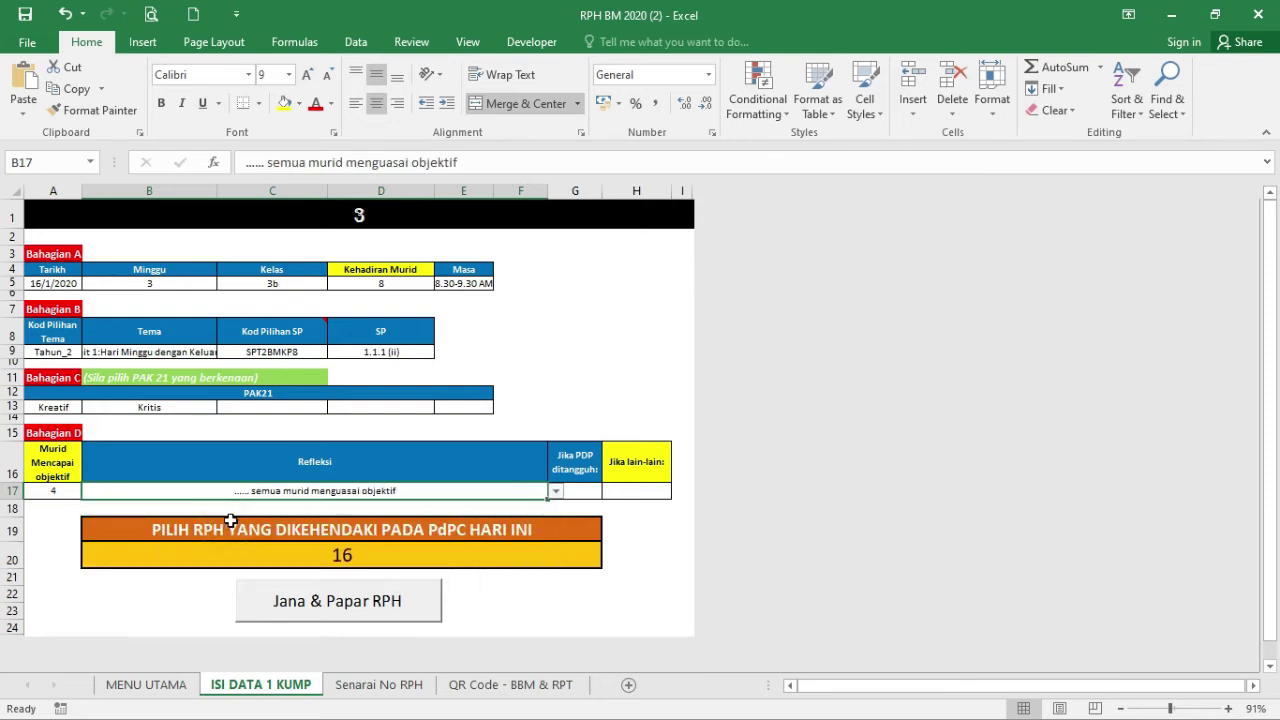
# - Reword the Refleksi entry in Bahagian D to "4 orang murid menguasai objektif"
pyautogui.doubleClick(253, 489)
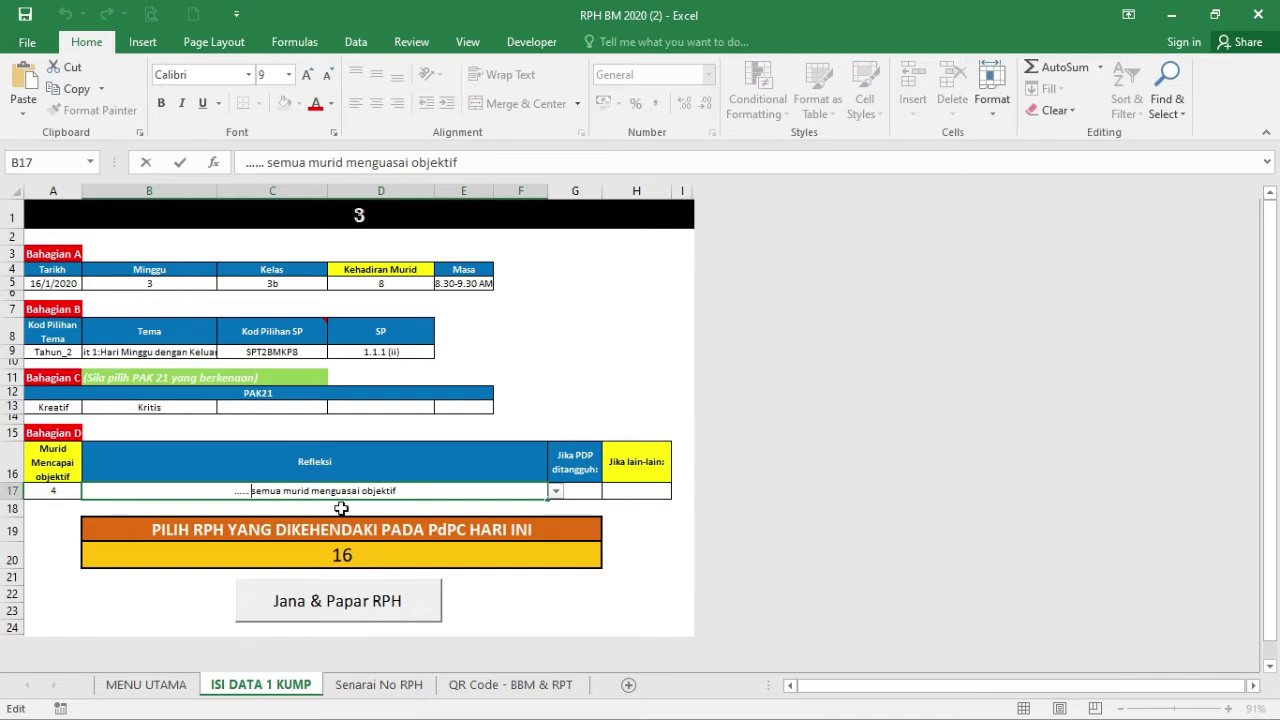
pyautogui.moveTo(252, 490); pyautogui.dragTo(237, 491)
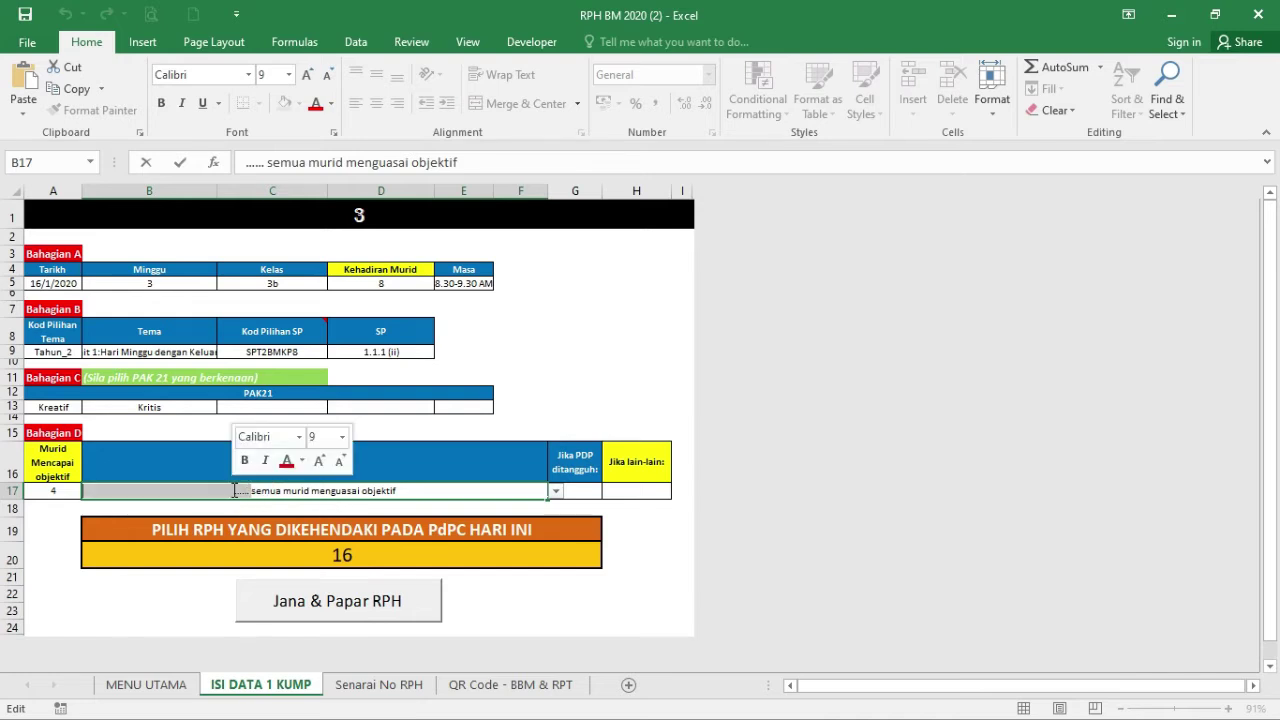
pyautogui.write('4')
pyautogui.write(' orang m')
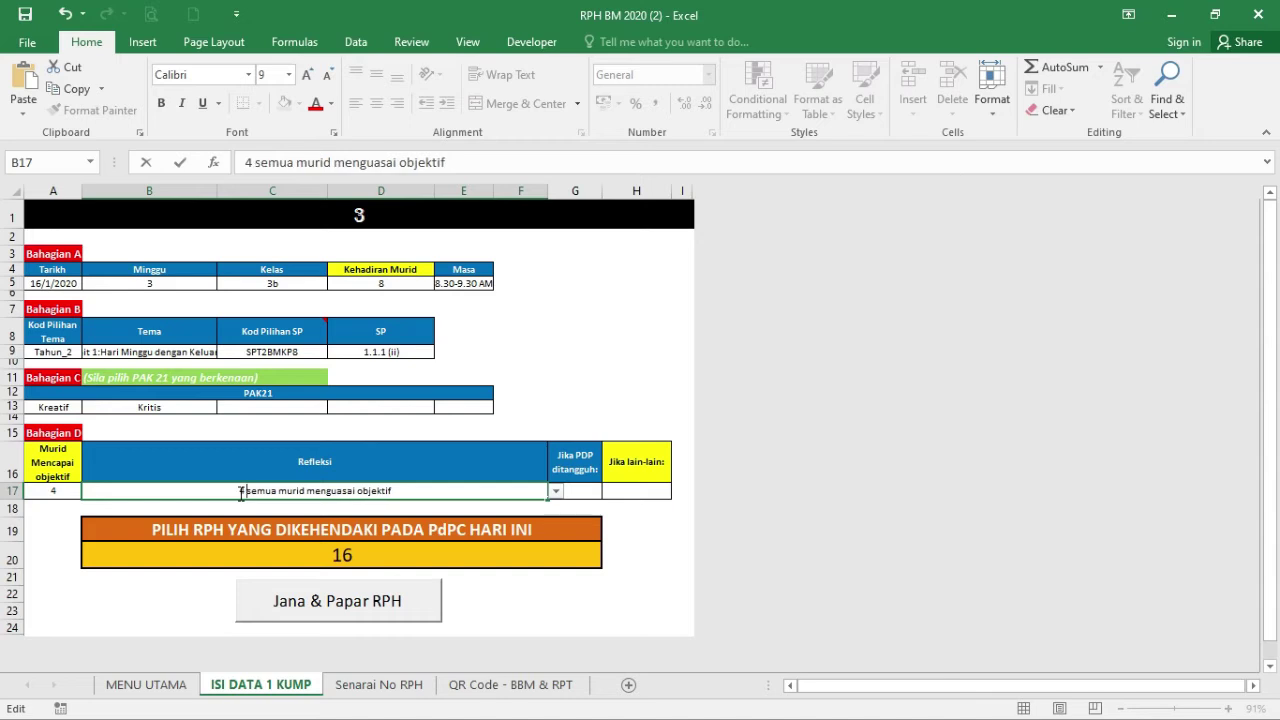
pyautogui.write('urid')
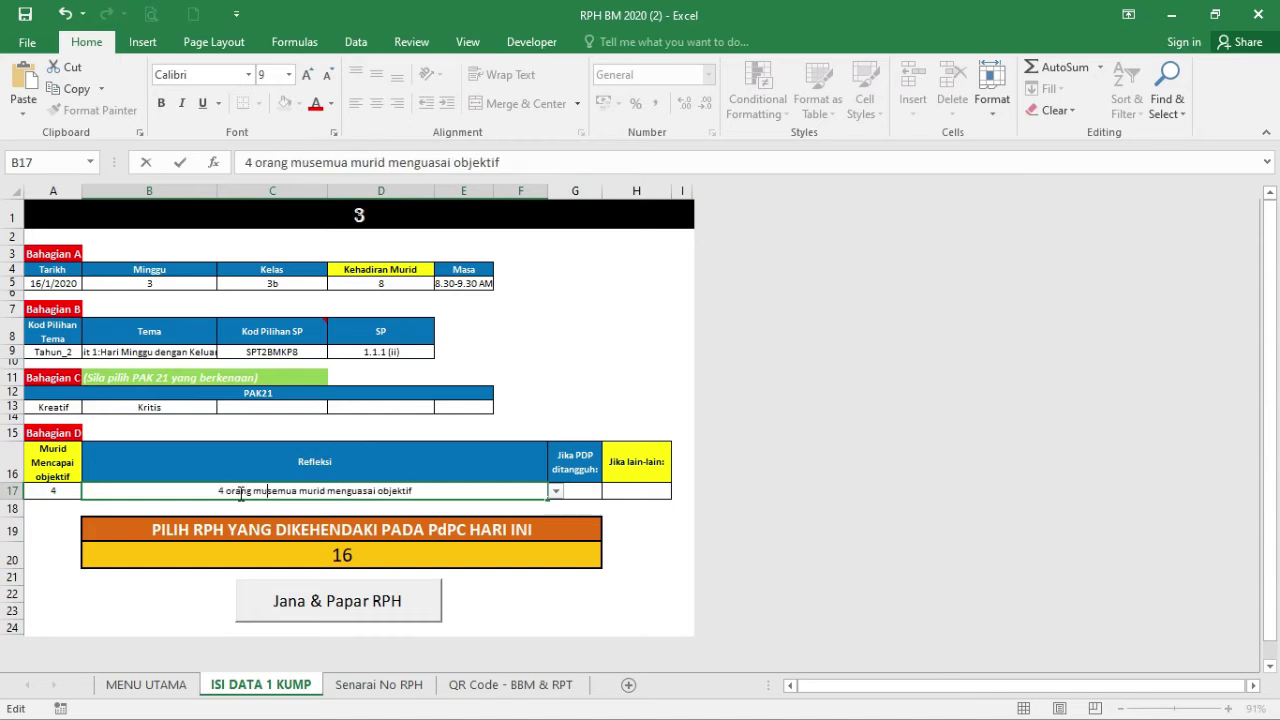
pyautogui.press('Delete')
pyautogui.press('Delete')
pyautogui.press('Delete')
pyautogui.press('Delete')
pyautogui.press('Delete')
pyautogui.press('Delete')
pyautogui.press('Delete')
pyautogui.press('Delete')
pyautogui.press('Delete')
pyautogui.press('Delete')
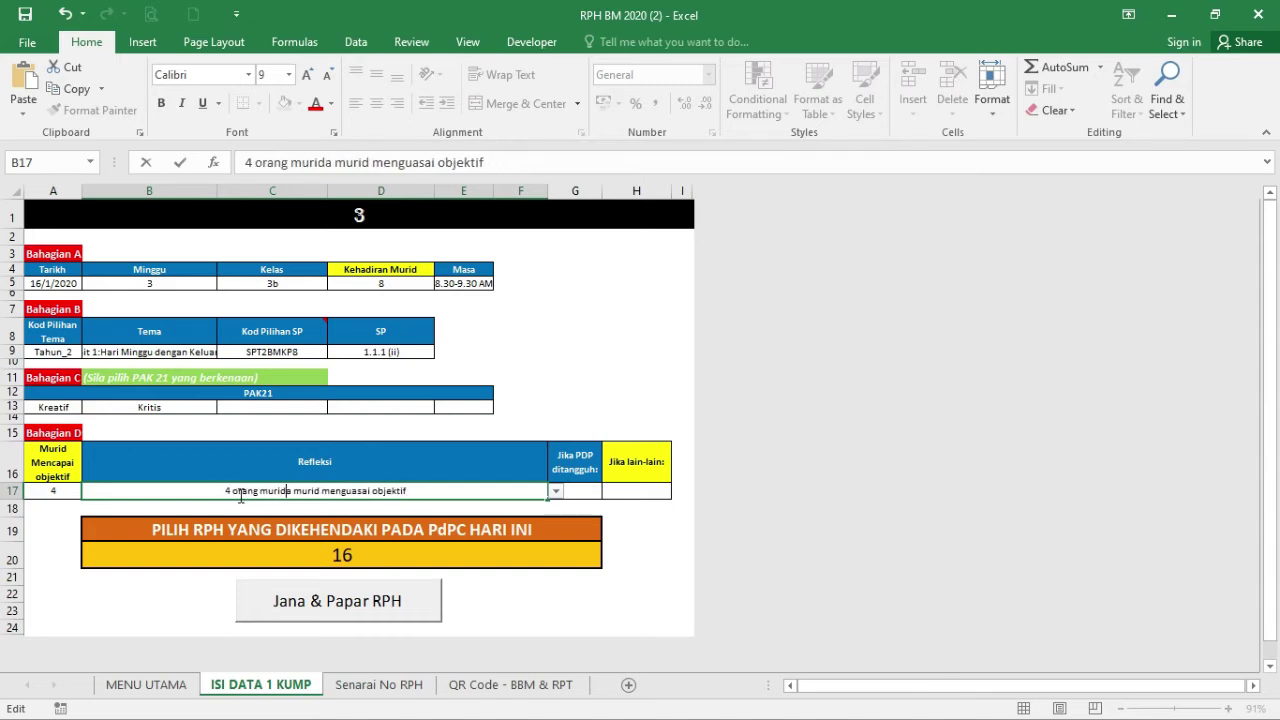
pyautogui.press('Delete')
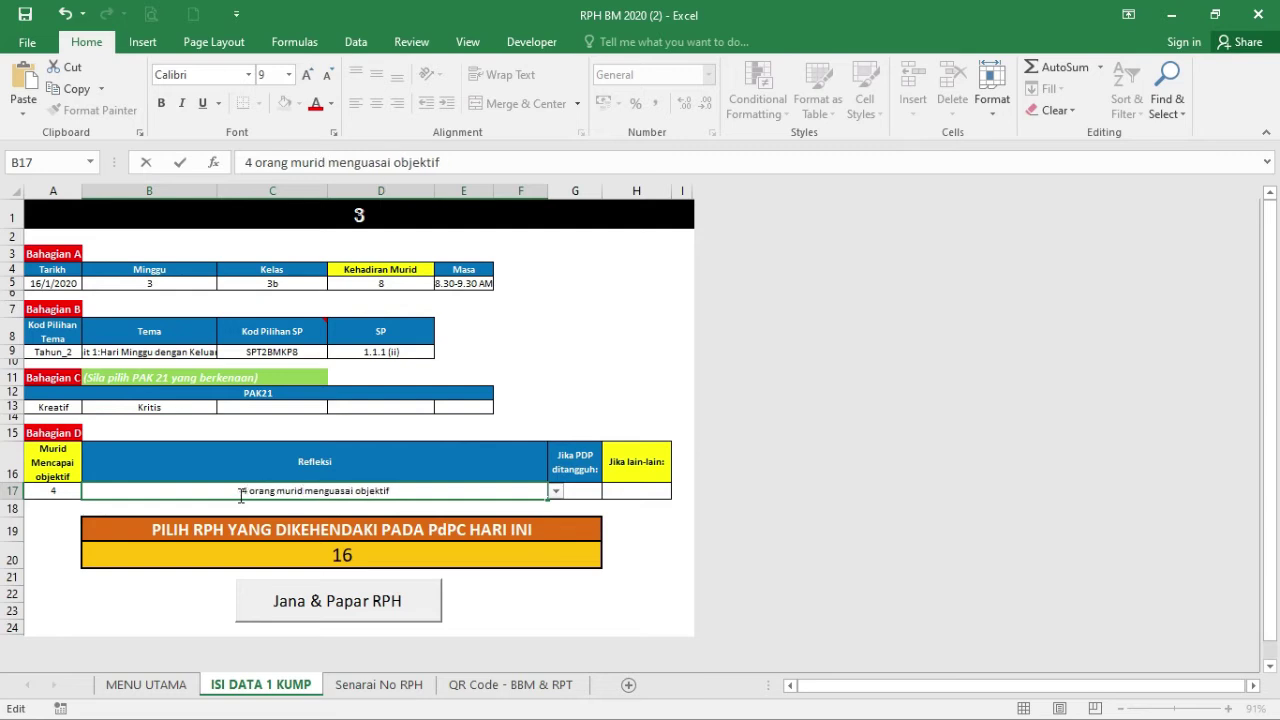
pyautogui.click(592, 494)
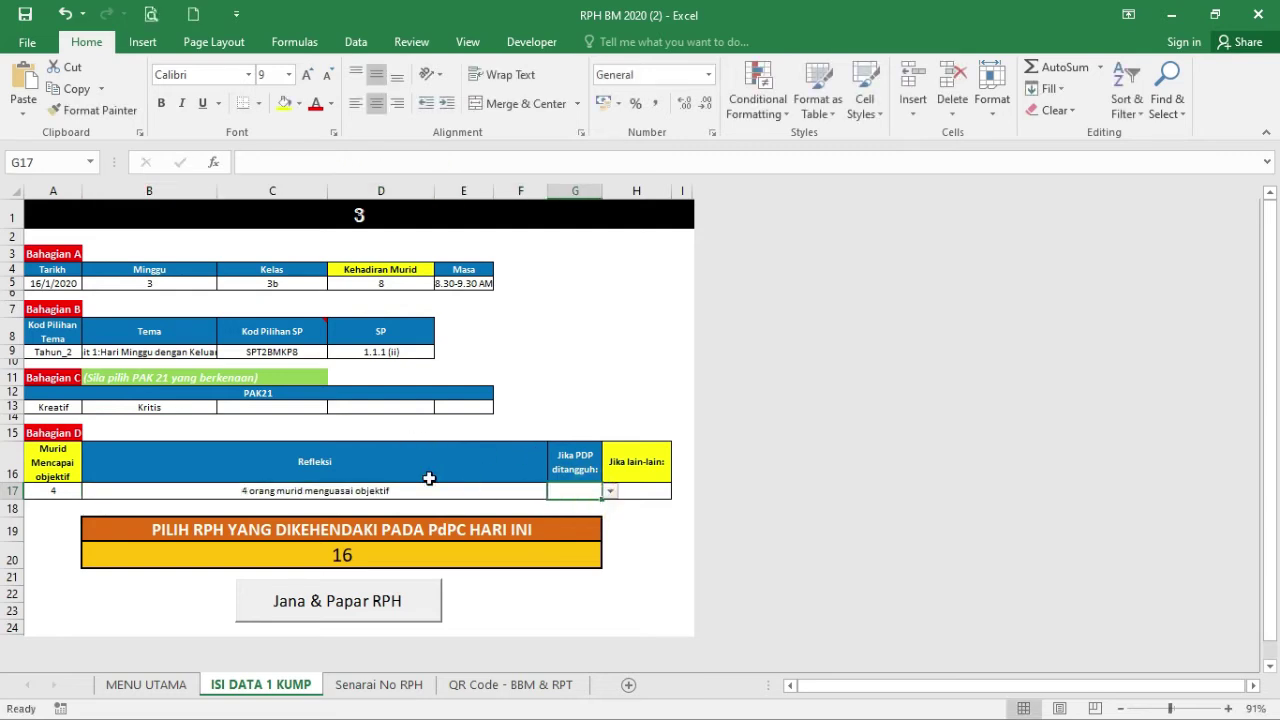
# - Check the reasons offered for Jika PDP ditangguh and the Jika lain-lain field in Bahagian D
pyautogui.click(425, 488)
pyautogui.click(577, 496)
pyautogui.click(609, 491)
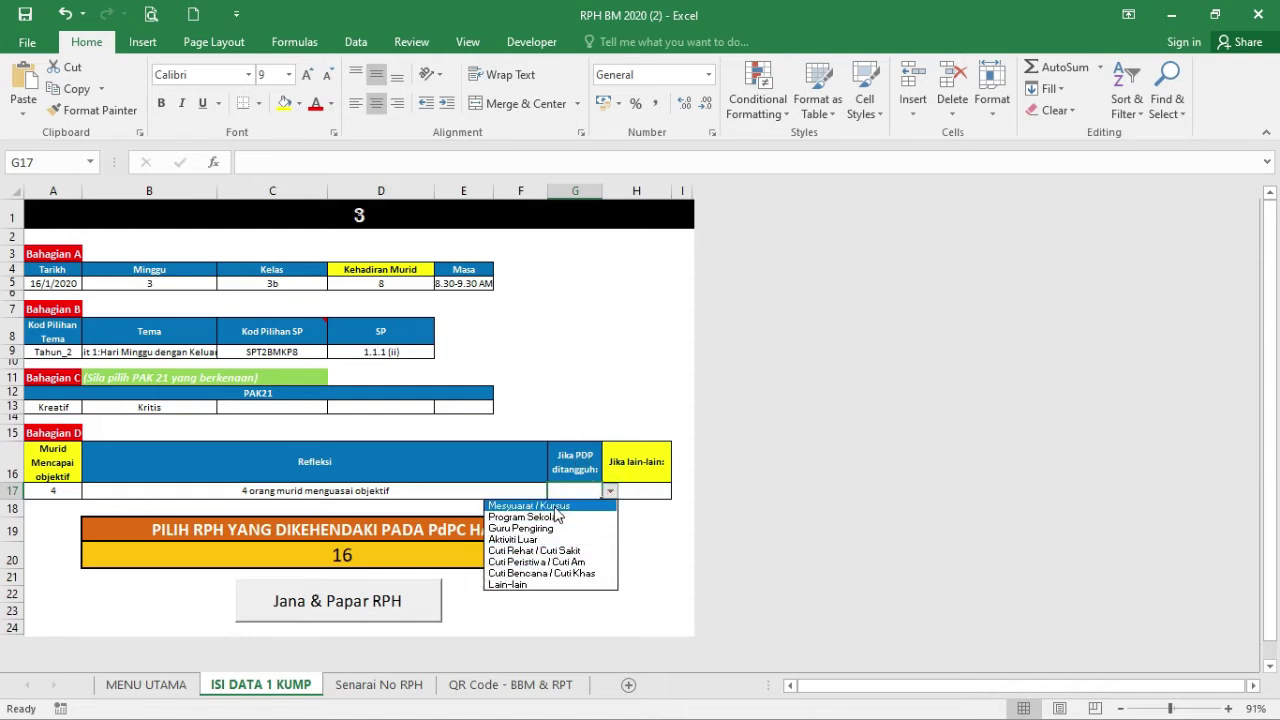
pyautogui.click(640, 487)
pyautogui.click(640, 487)
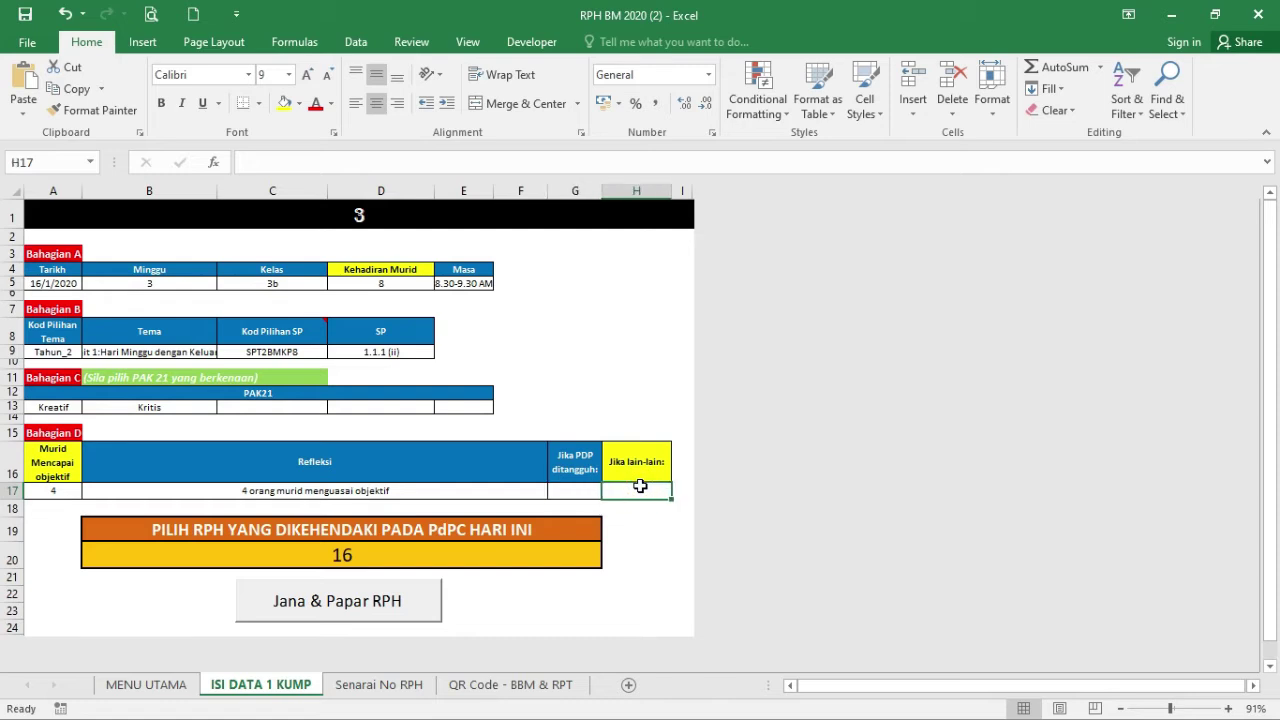
pyautogui.click(572, 488)
pyautogui.click(647, 488)
# - Look through the Senarai No RPH reference list to see which RPH numbers belong to each Kemahiran
pyautogui.click(330, 552)
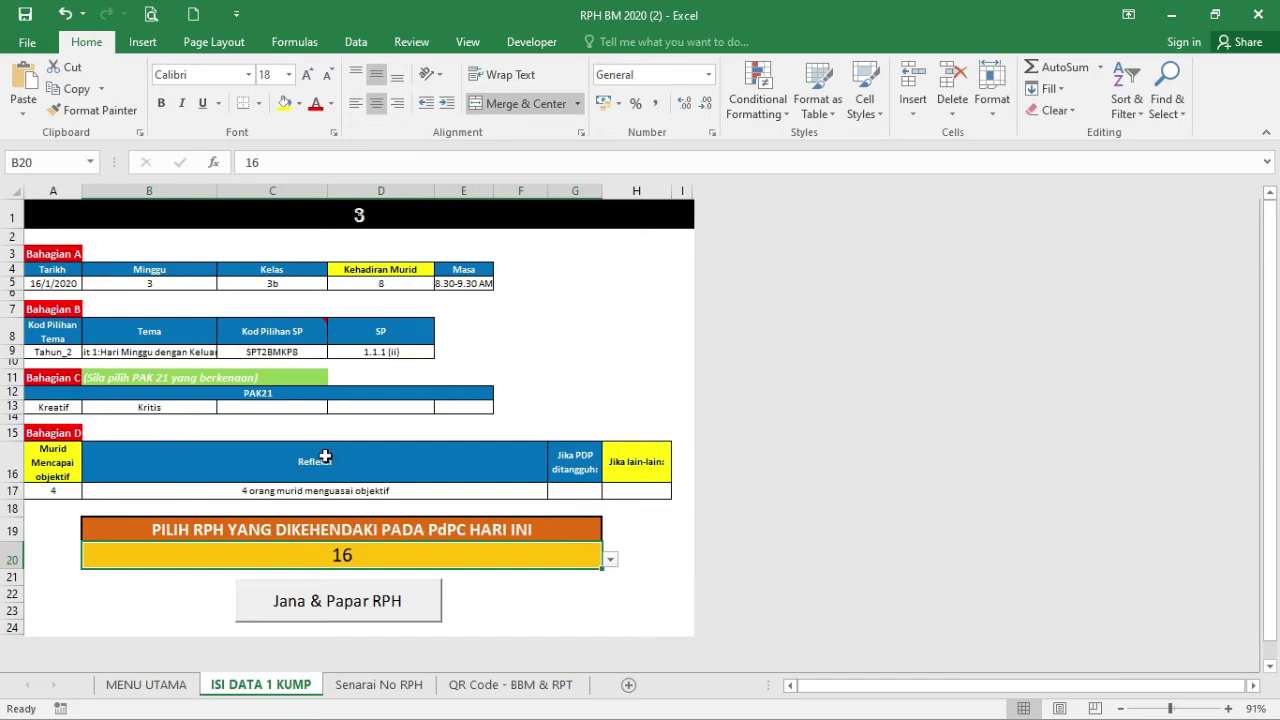
pyautogui.click(388, 680)
pyautogui.scroll(-5, 240, 480)
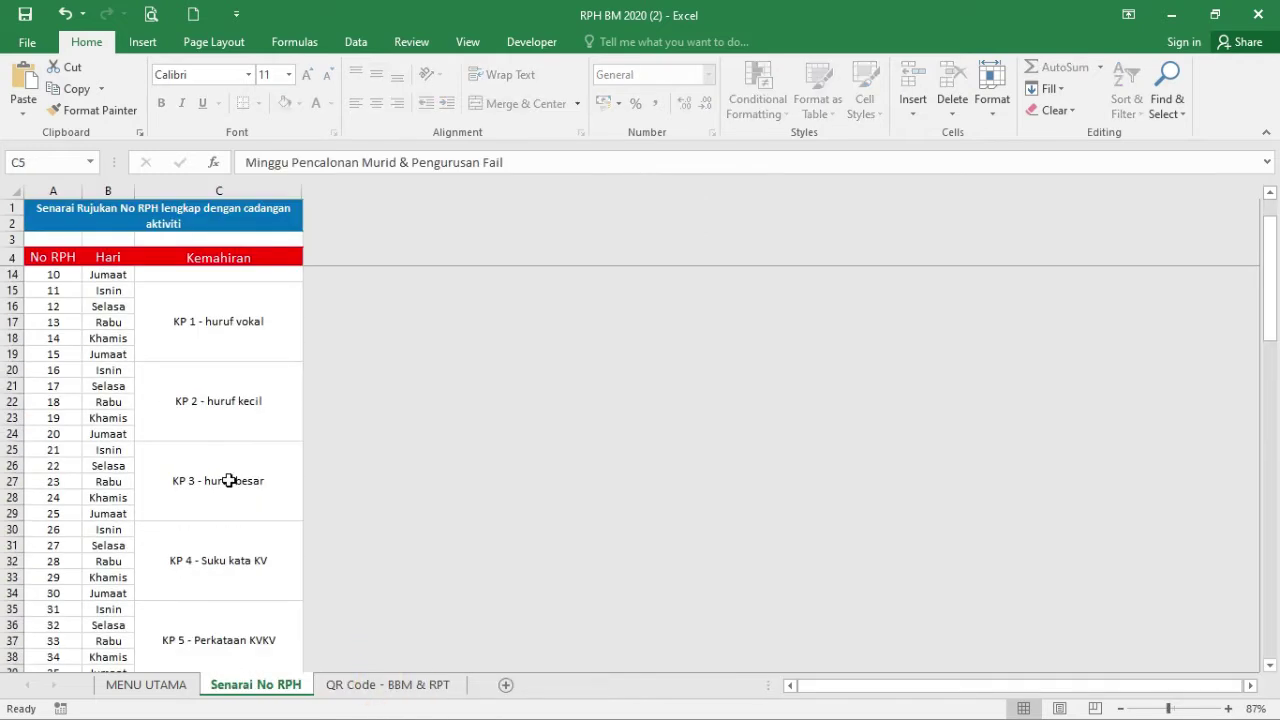
pyautogui.scroll(-7, 230, 486)
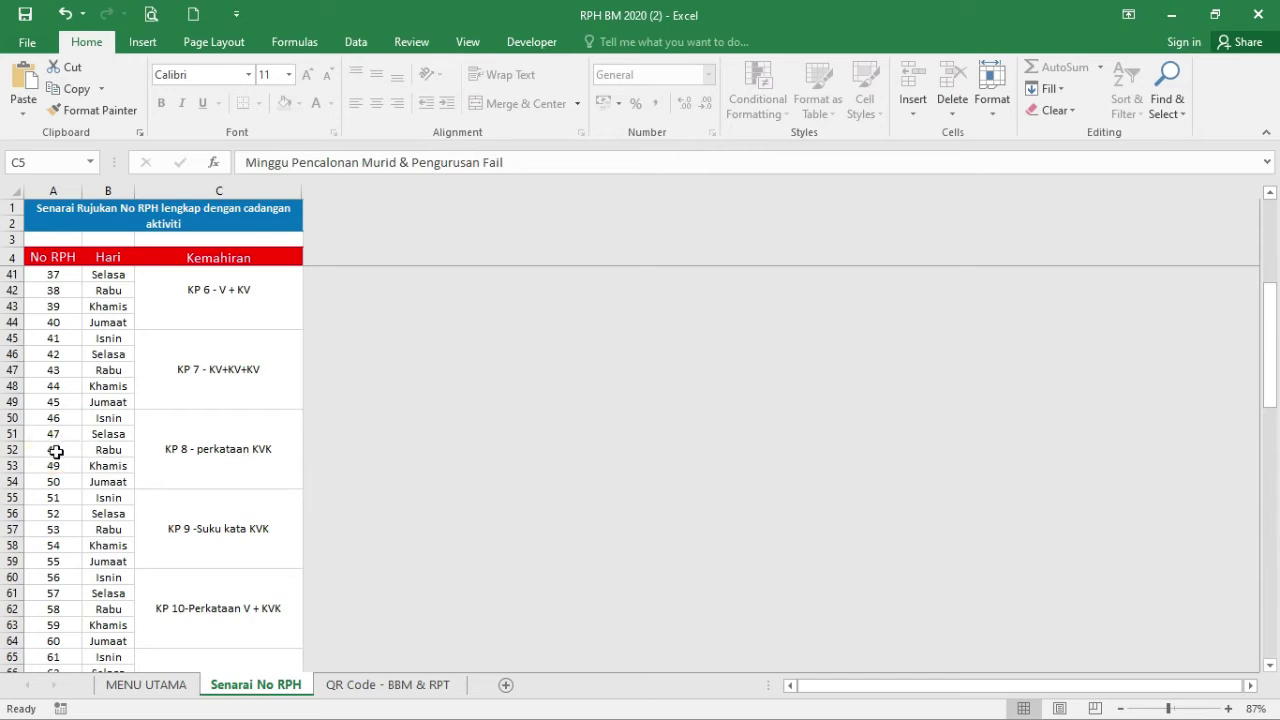
# - Return to the one-group data sheet and set the RPH wanted for today's PdPC to 38
pyautogui.click(158, 685)
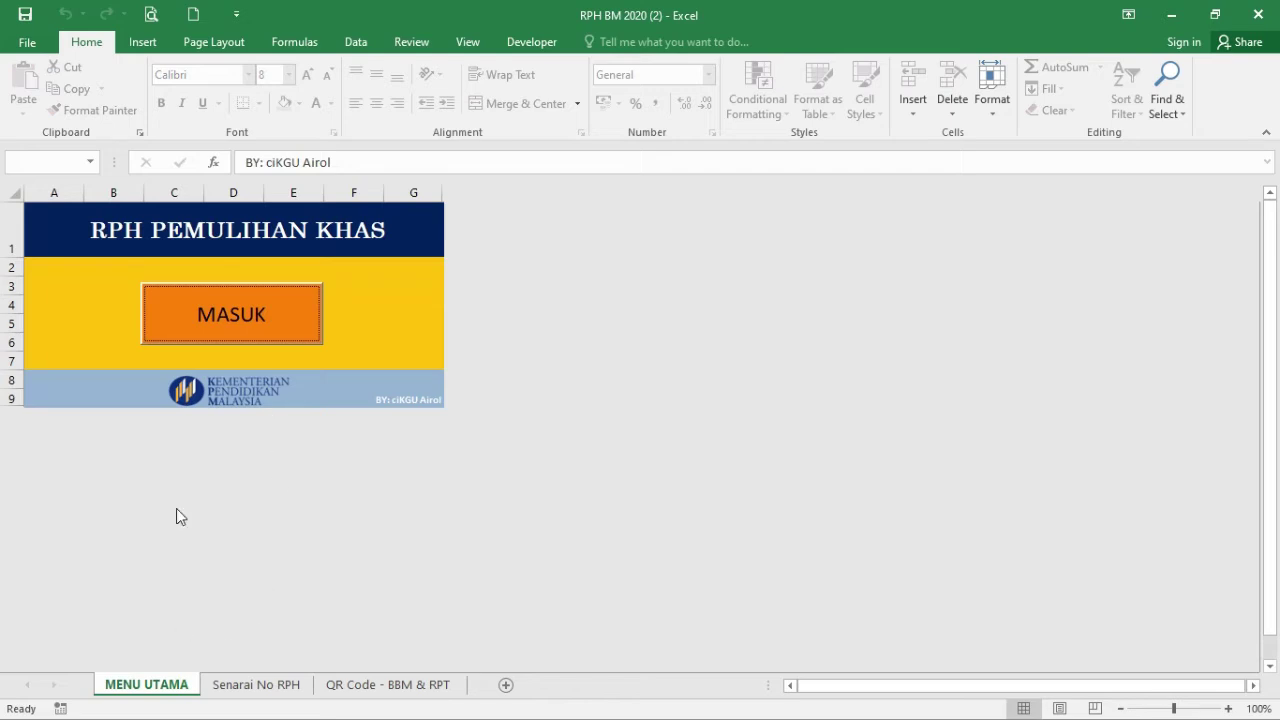
pyautogui.click(240, 314)
pyautogui.click(130, 355)
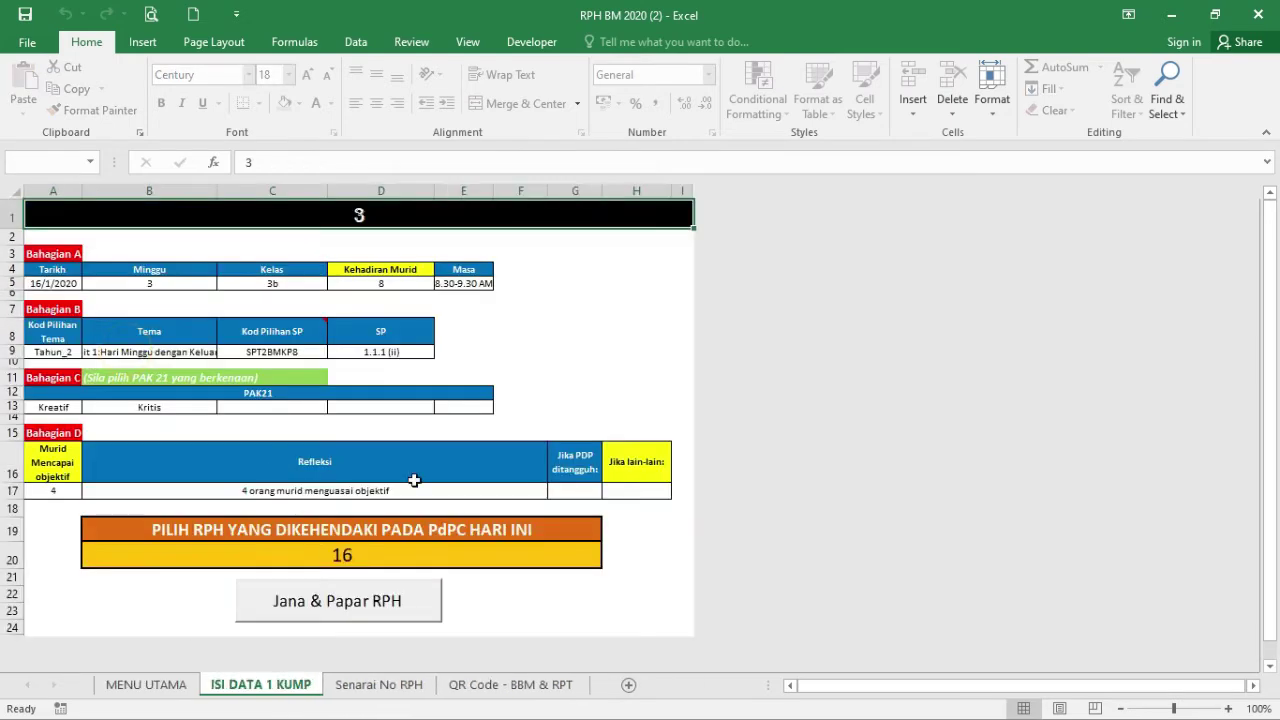
pyautogui.click(363, 557)
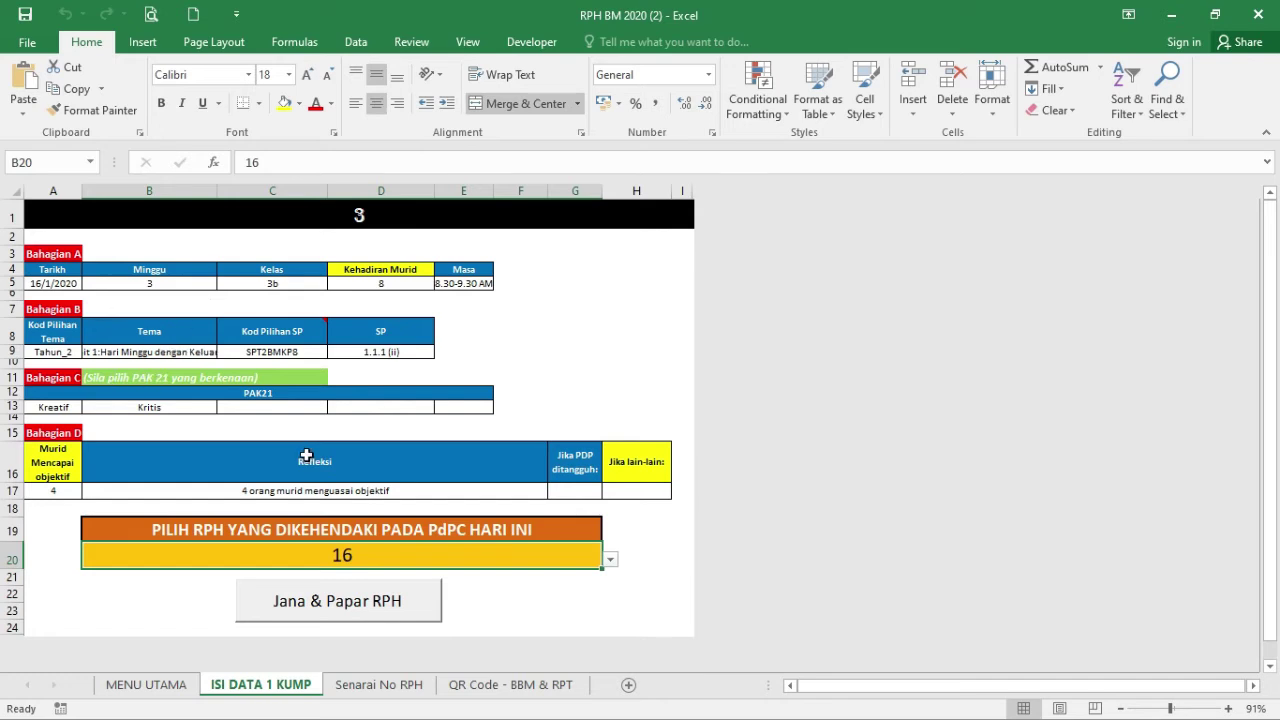
pyautogui.click(610, 560)
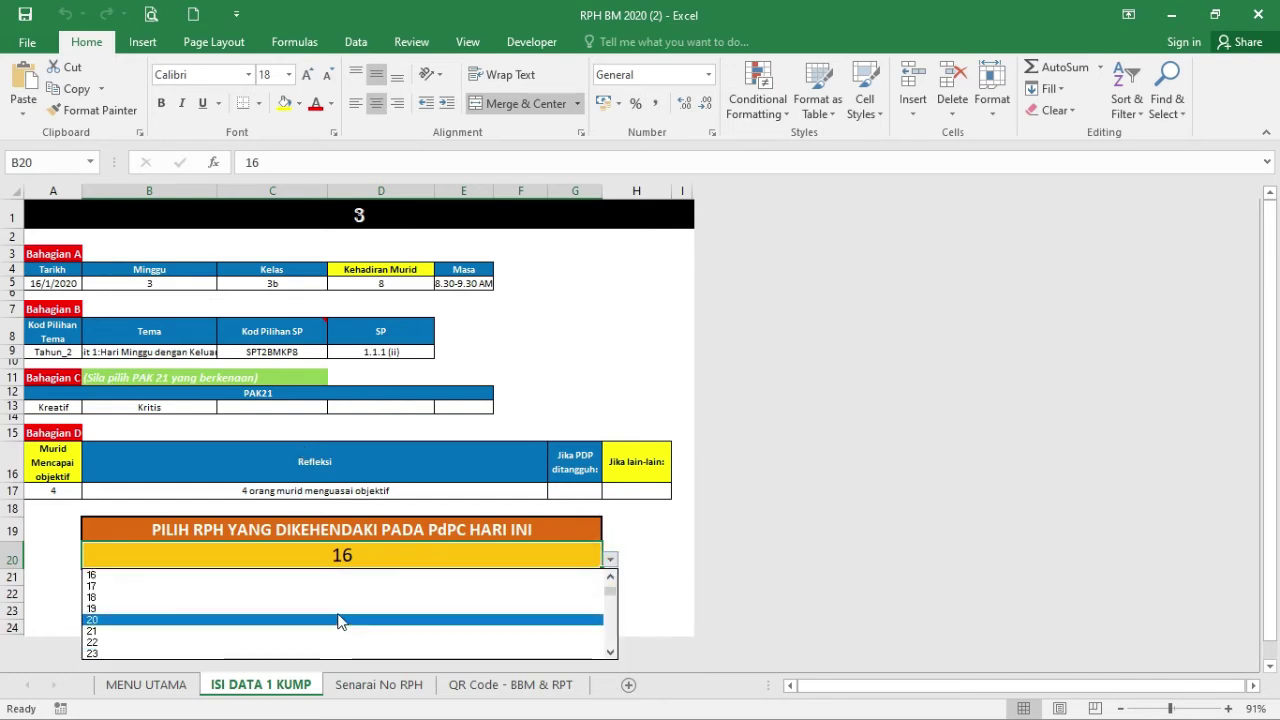
pyautogui.click(368, 551)
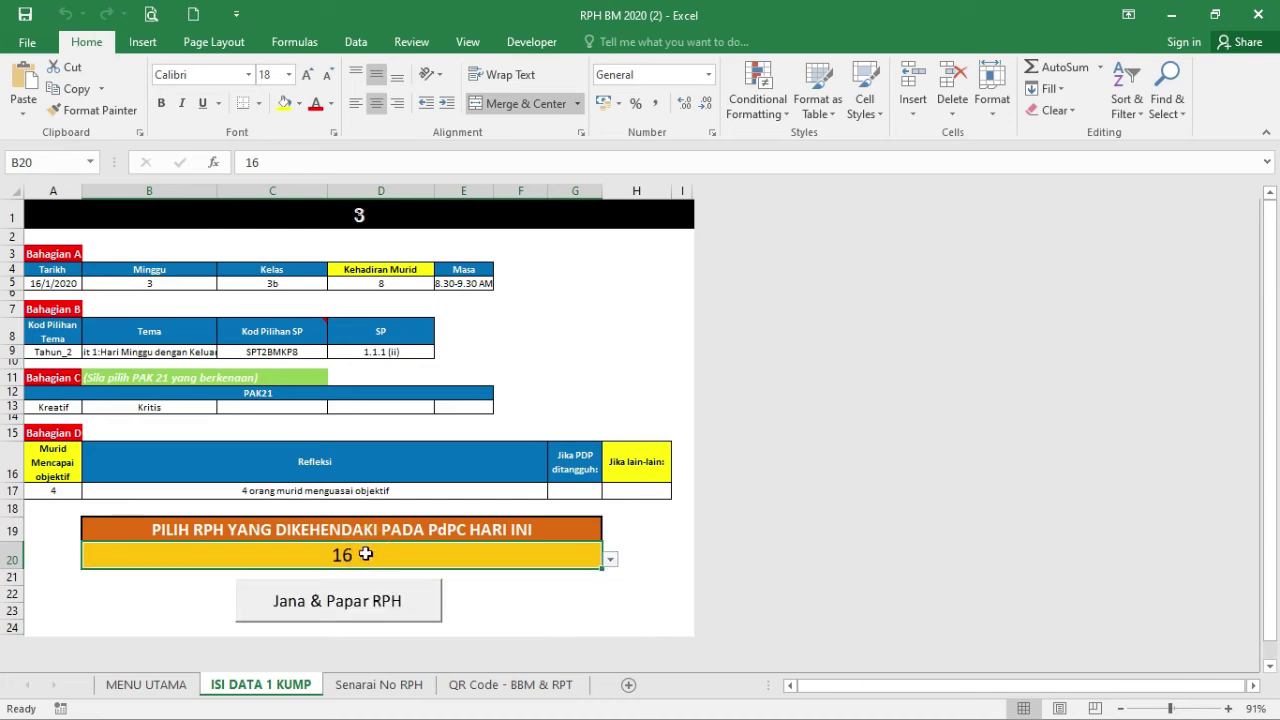
pyautogui.write('38')
pyautogui.click(520, 577)
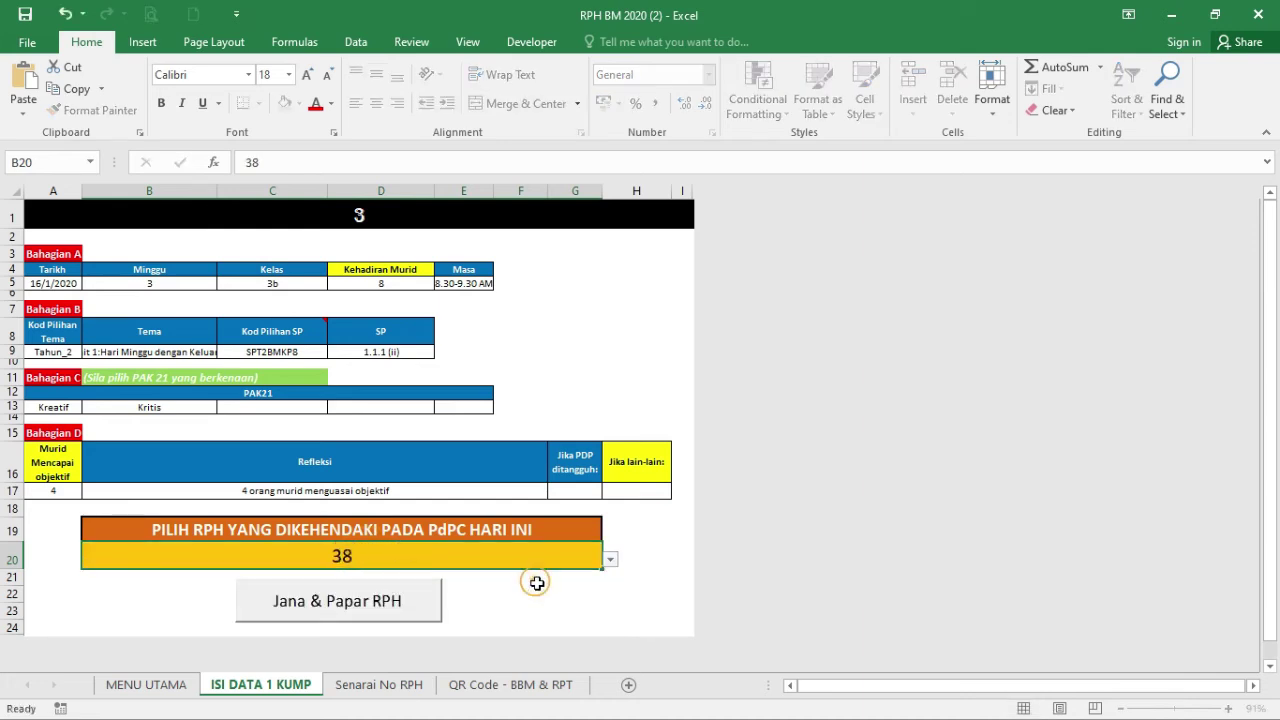
pyautogui.click(364, 557)
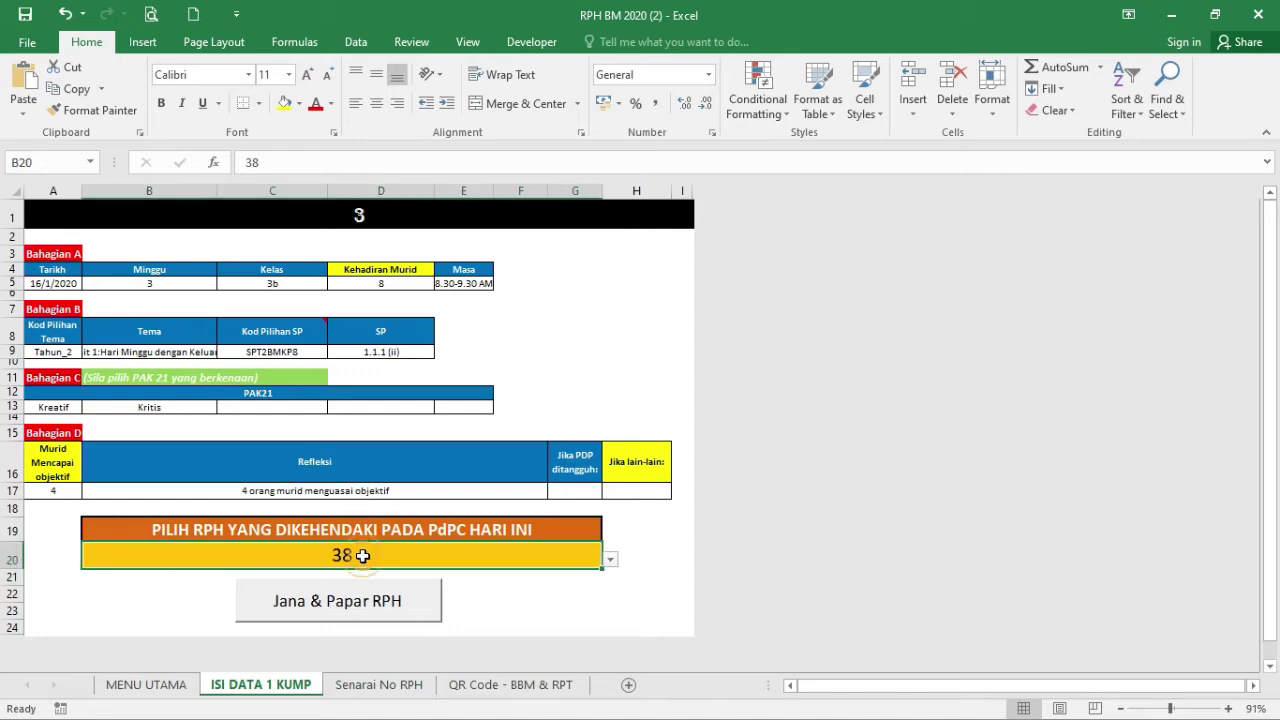
# - Generate and display the RPH, and review the lesson plan from its heading through Refleksi/Impak
pyautogui.click(355, 606)
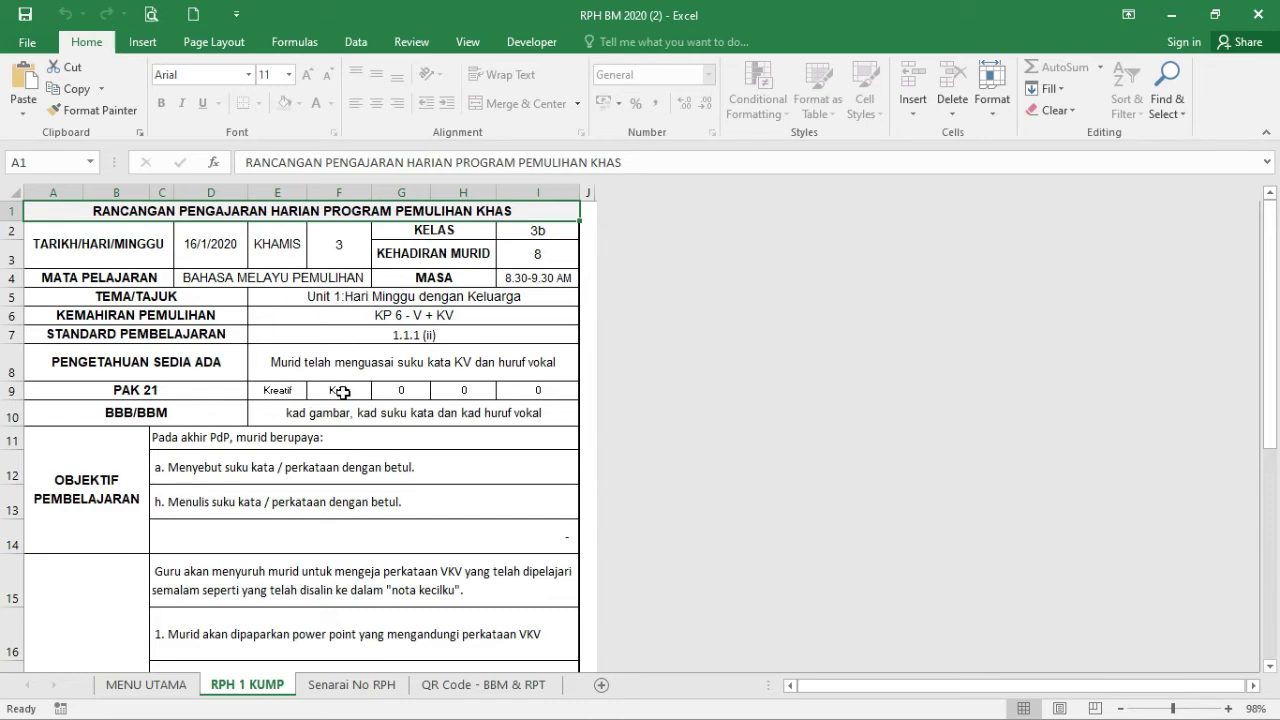
pyautogui.scroll(-2, 405, 490)
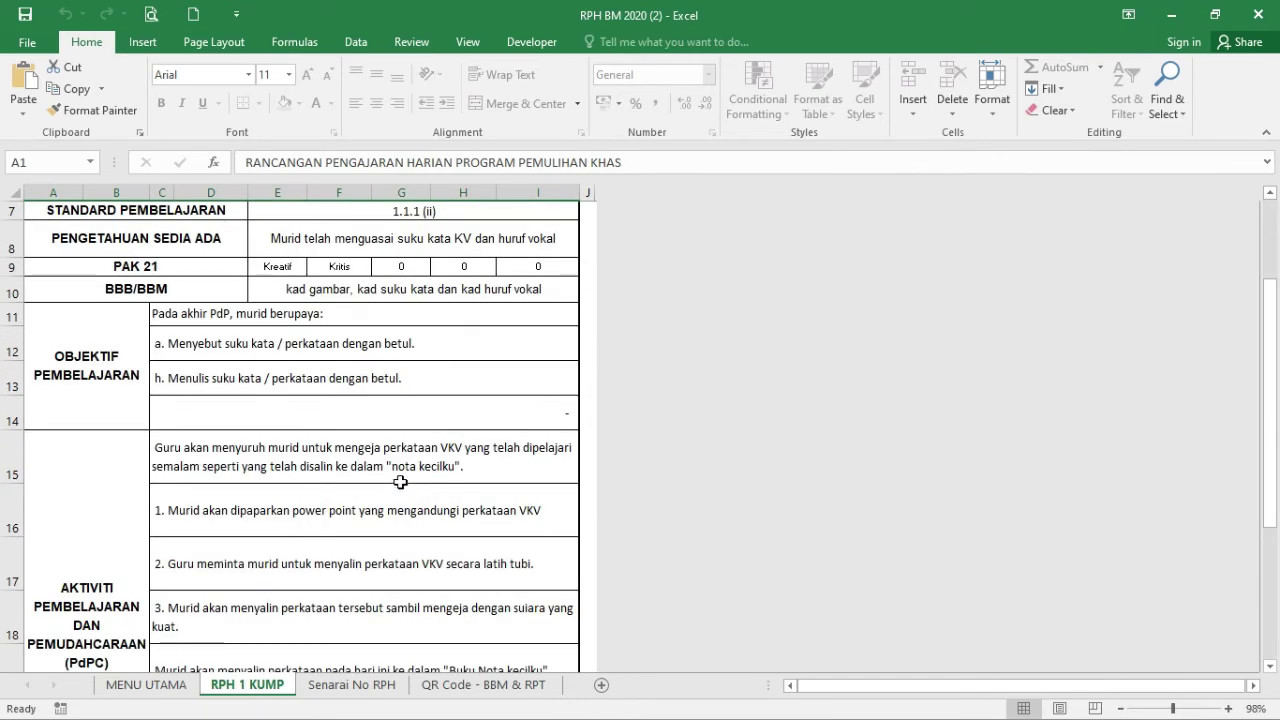
pyautogui.scroll(-4, 314, 450)
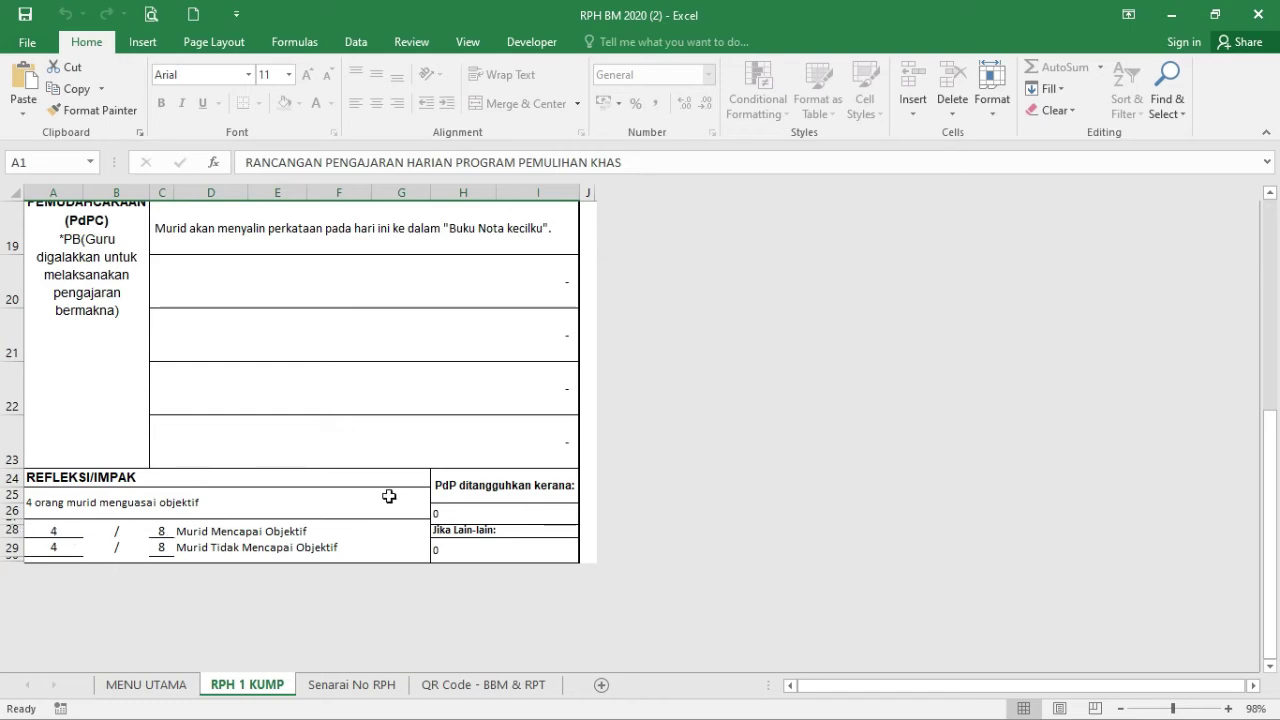
pyautogui.scroll(6, 441, 481)
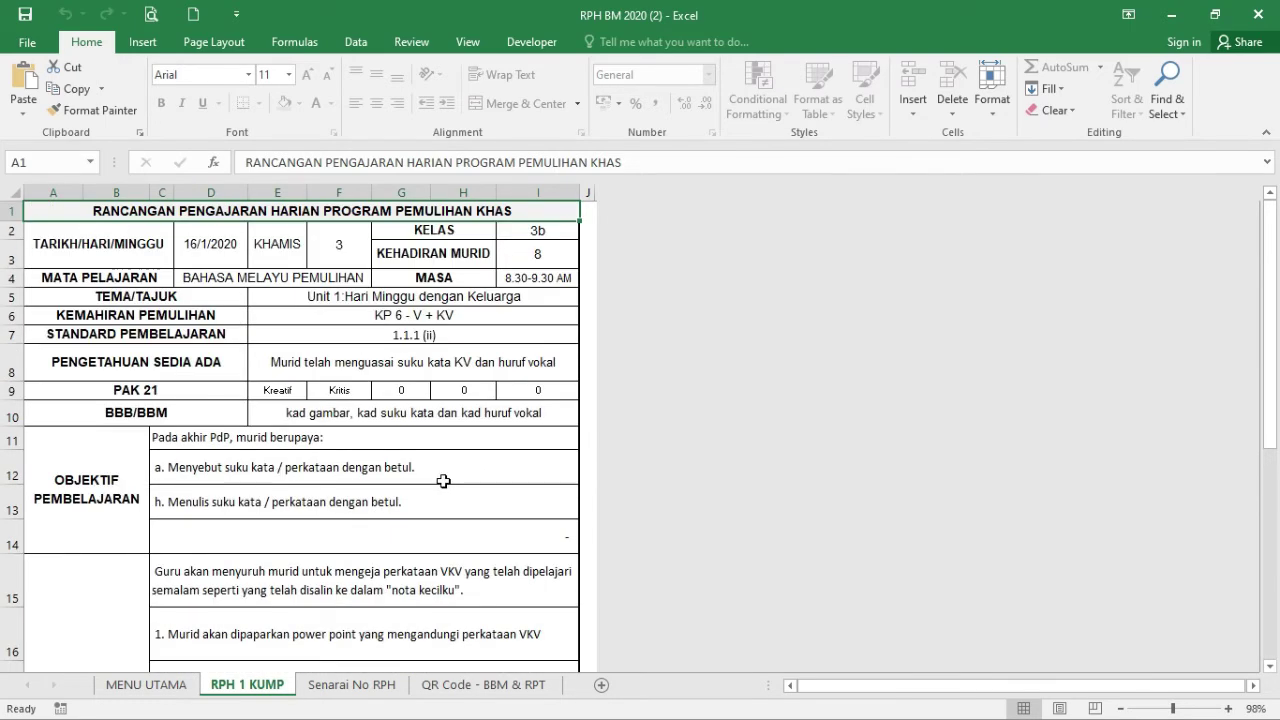
pyautogui.scroll(-6, 443, 481)
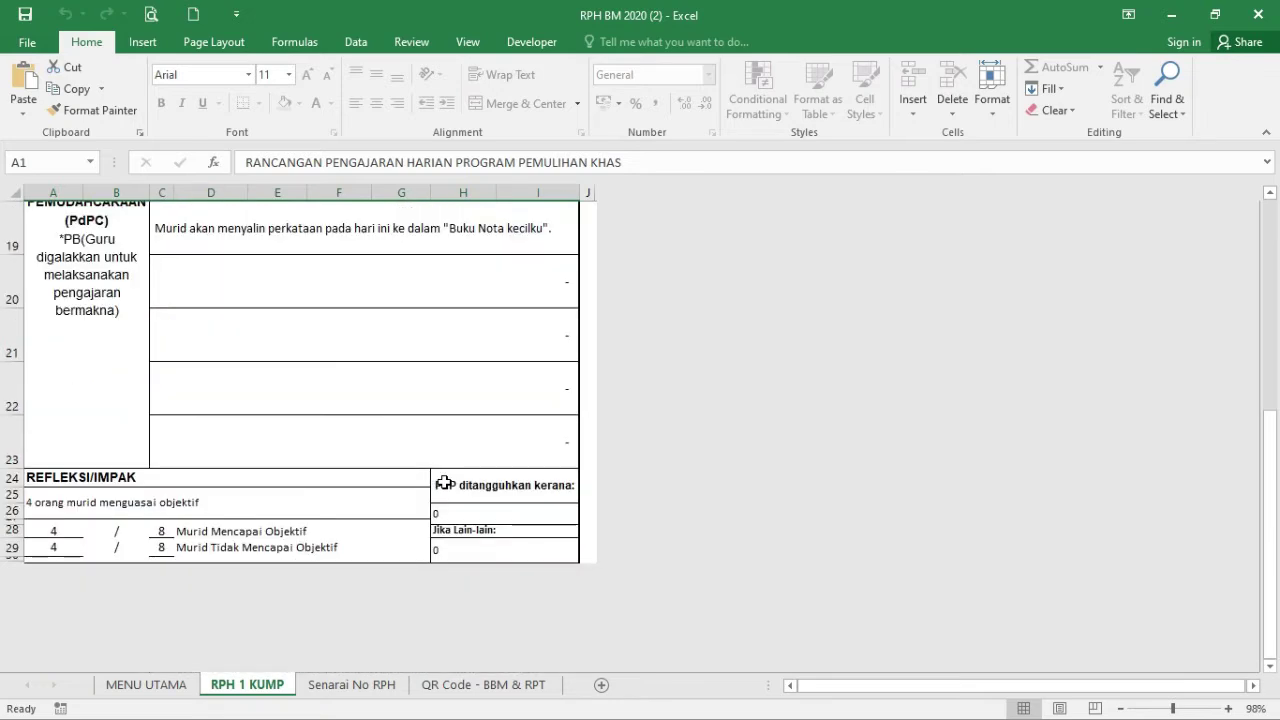
pyautogui.scroll(6, 443, 482)
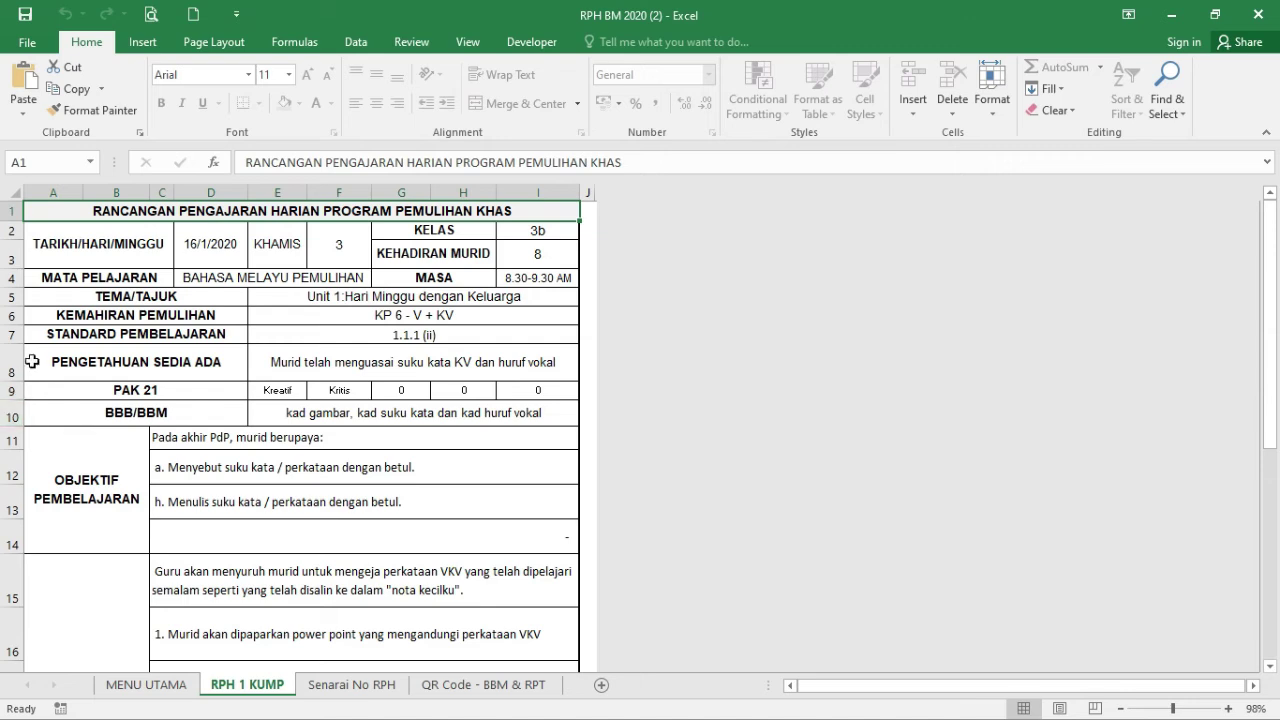
# - Create a copy of the RPH 1 KUMP sheet in a new workbook
pyautogui.rightClick(268, 684)
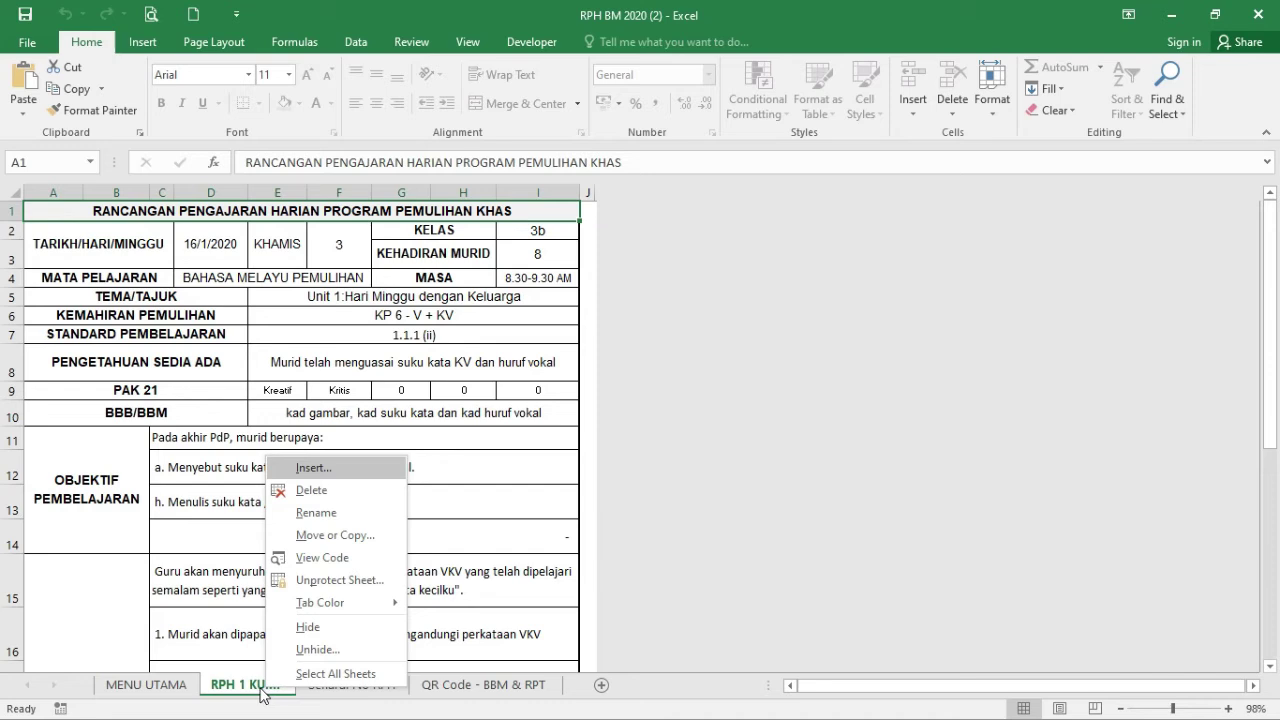
pyautogui.rightClick(247, 691)
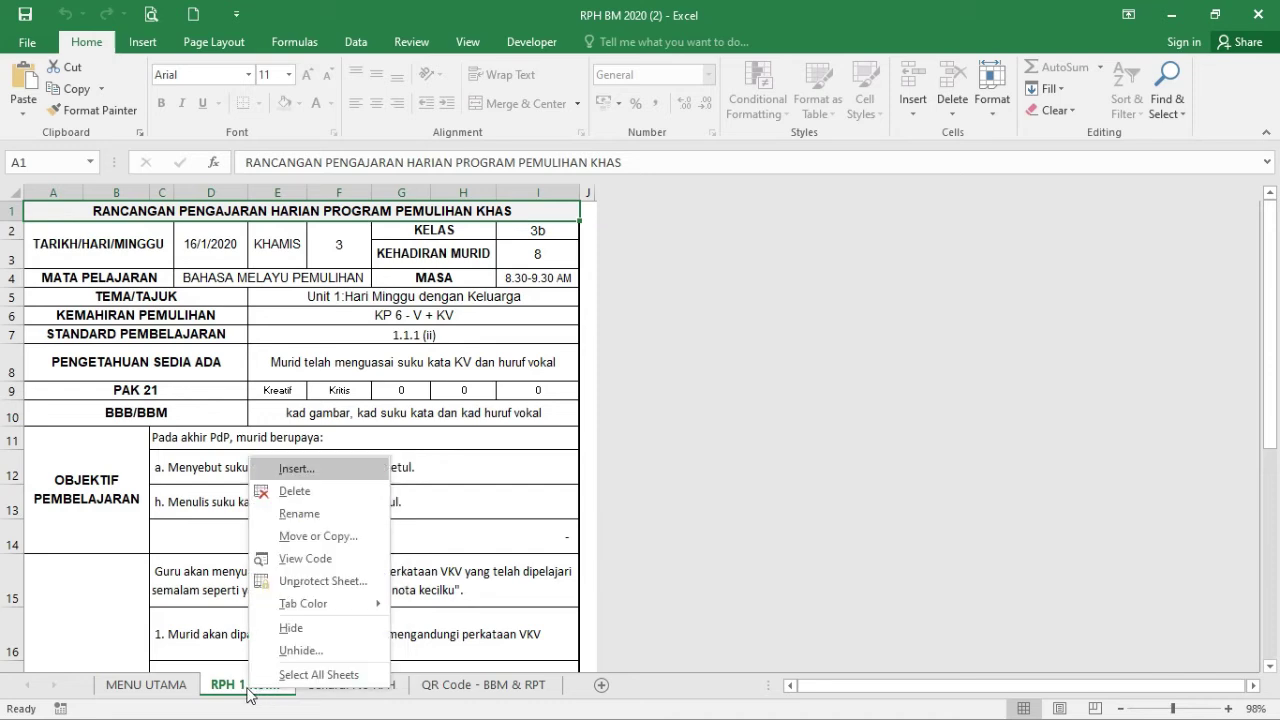
pyautogui.press('Escape')
pyautogui.rightClick(251, 690)
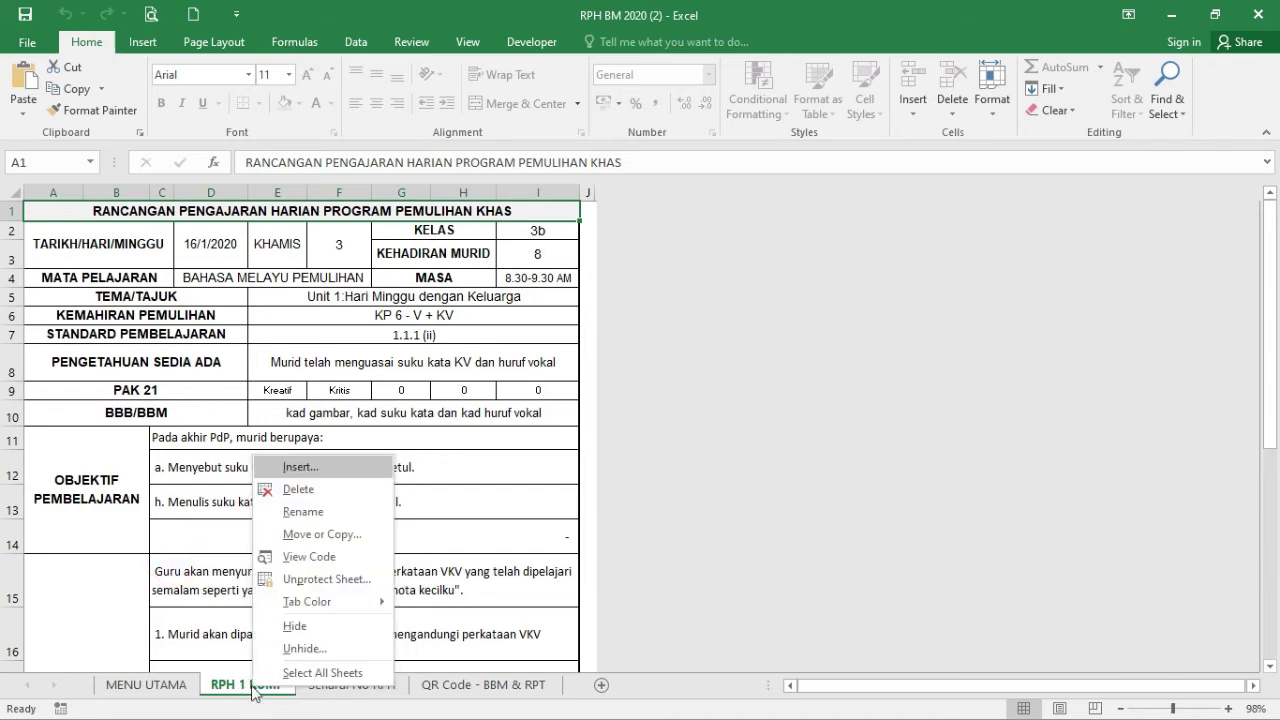
pyautogui.click(318, 532)
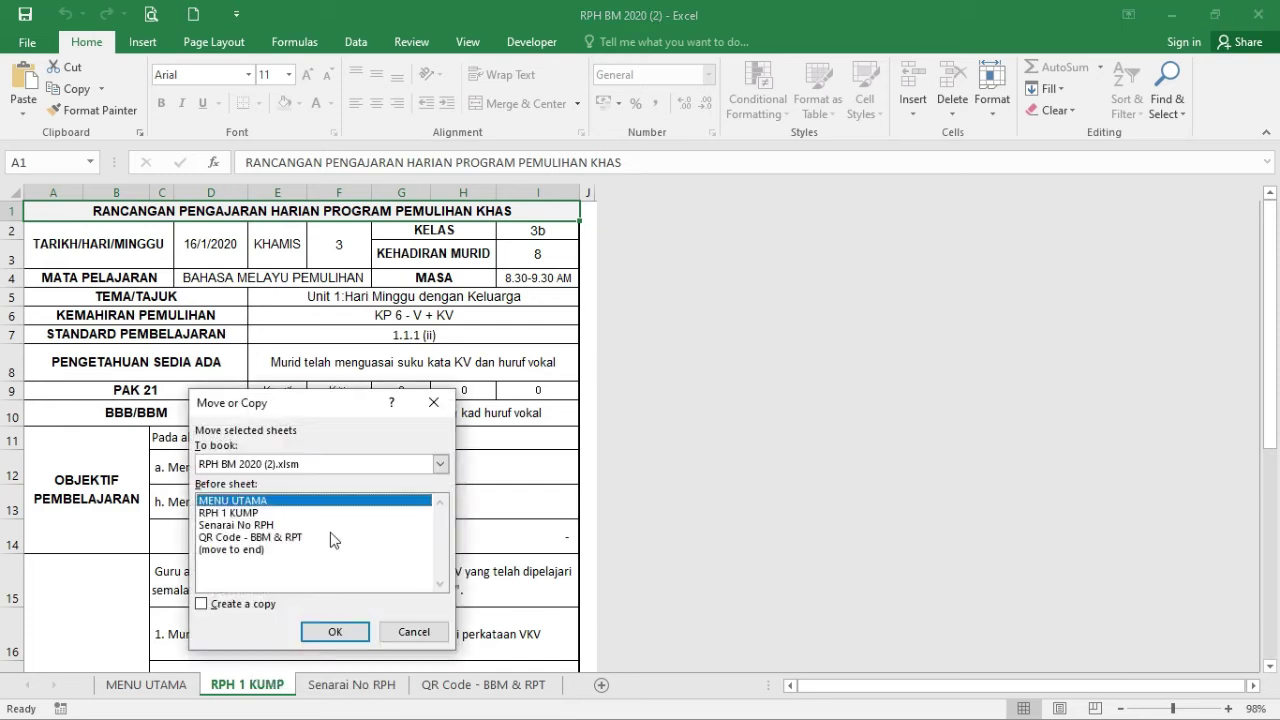
pyautogui.click(268, 462)
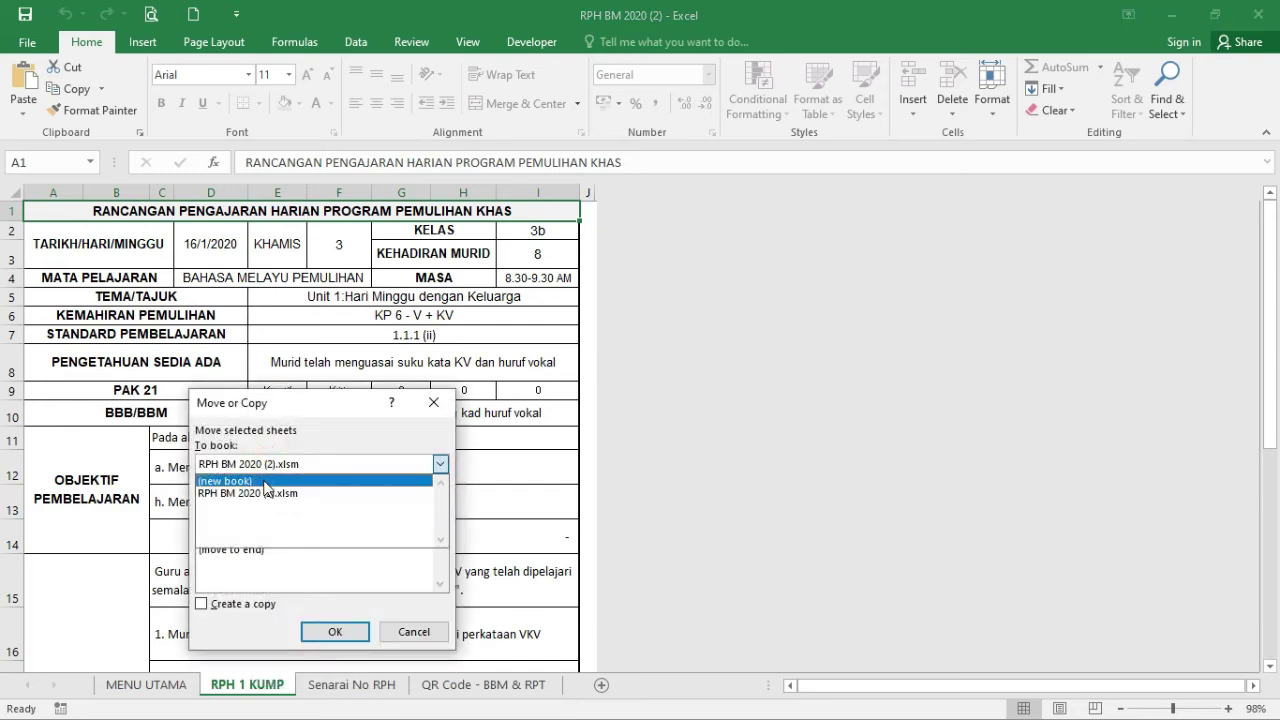
pyautogui.click(266, 481)
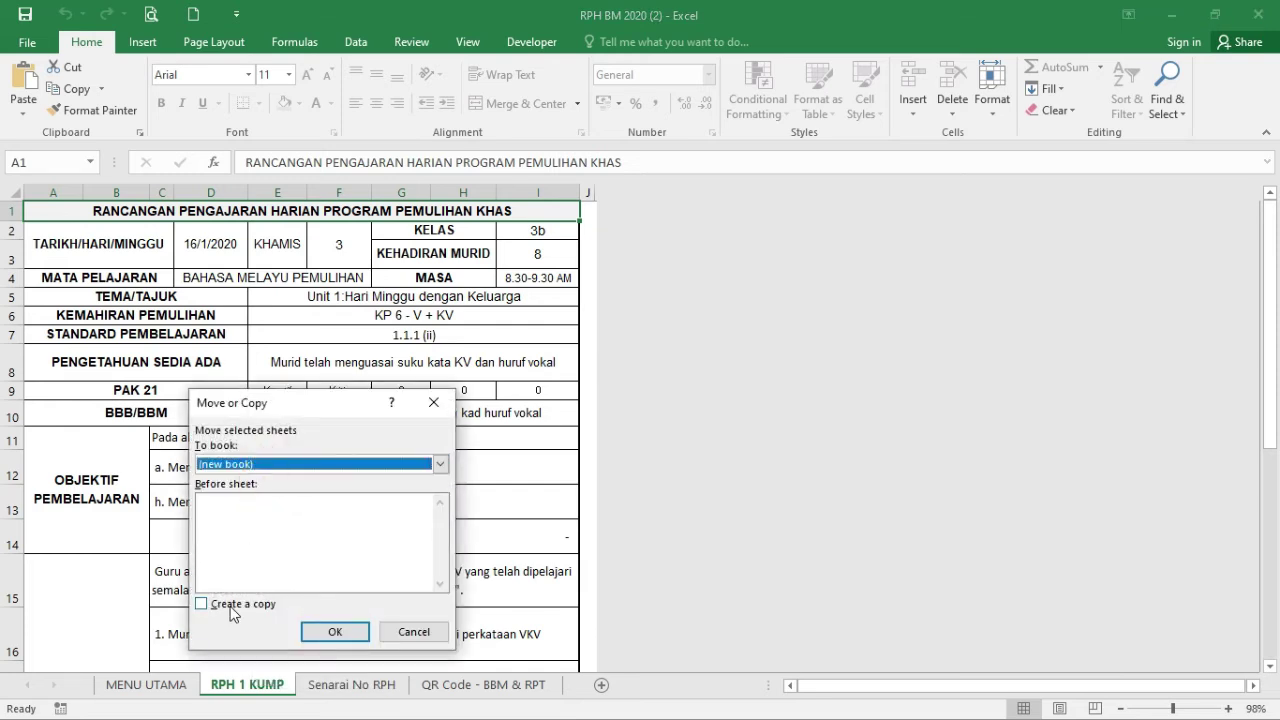
pyautogui.click(232, 606)
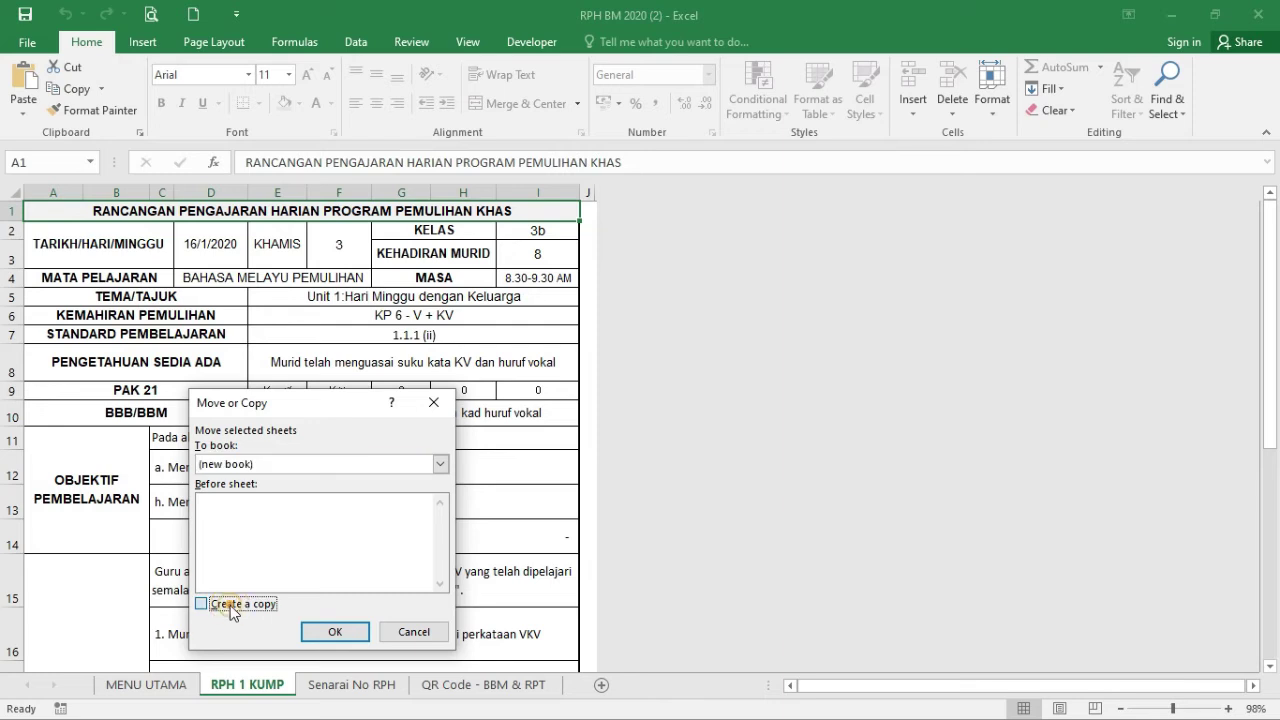
pyautogui.click(334, 631)
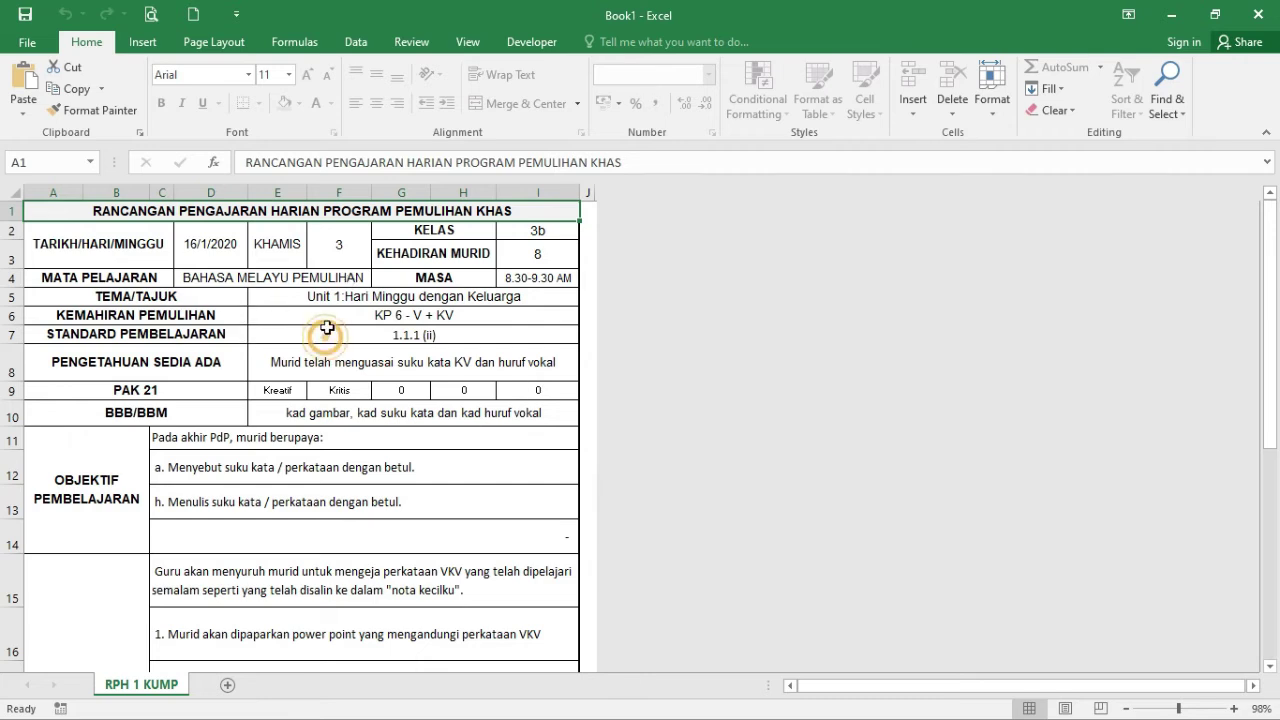
# - Unprotect the RPH 1 KUMP sheet in the new workbook so that its cells can be edited
pyautogui.click(398, 45)
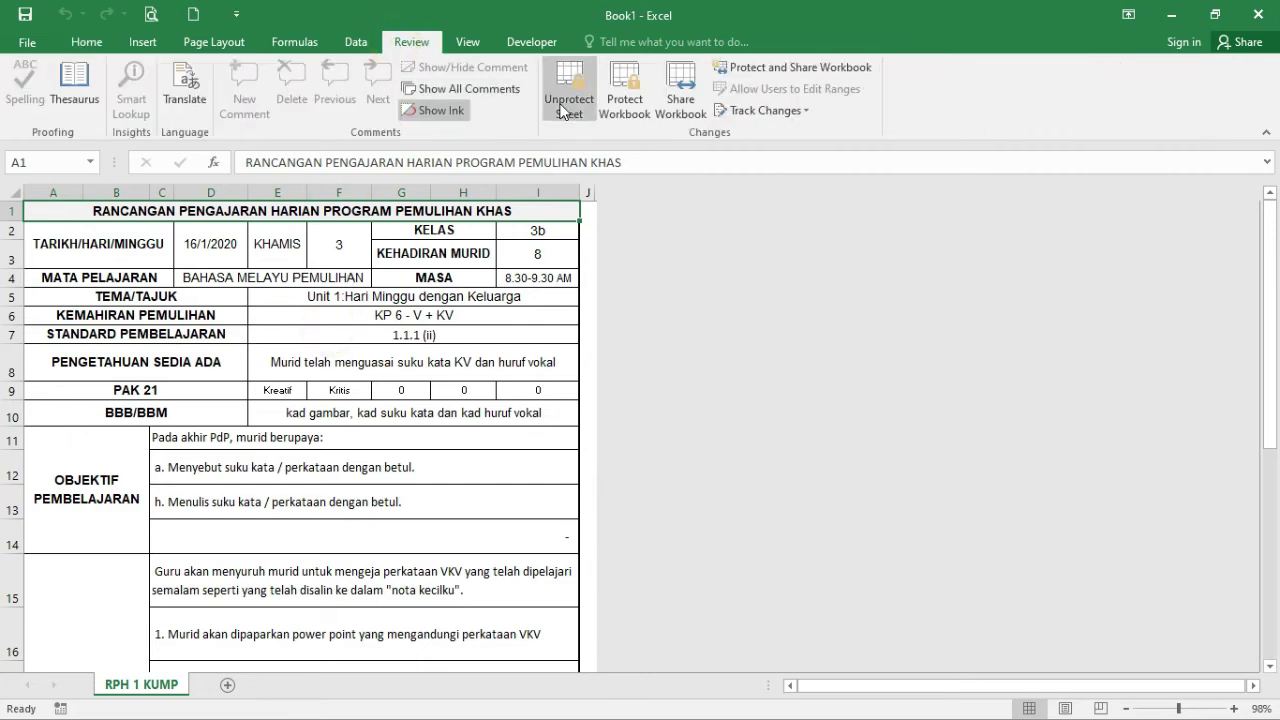
pyautogui.scroll(-2, 307, 414)
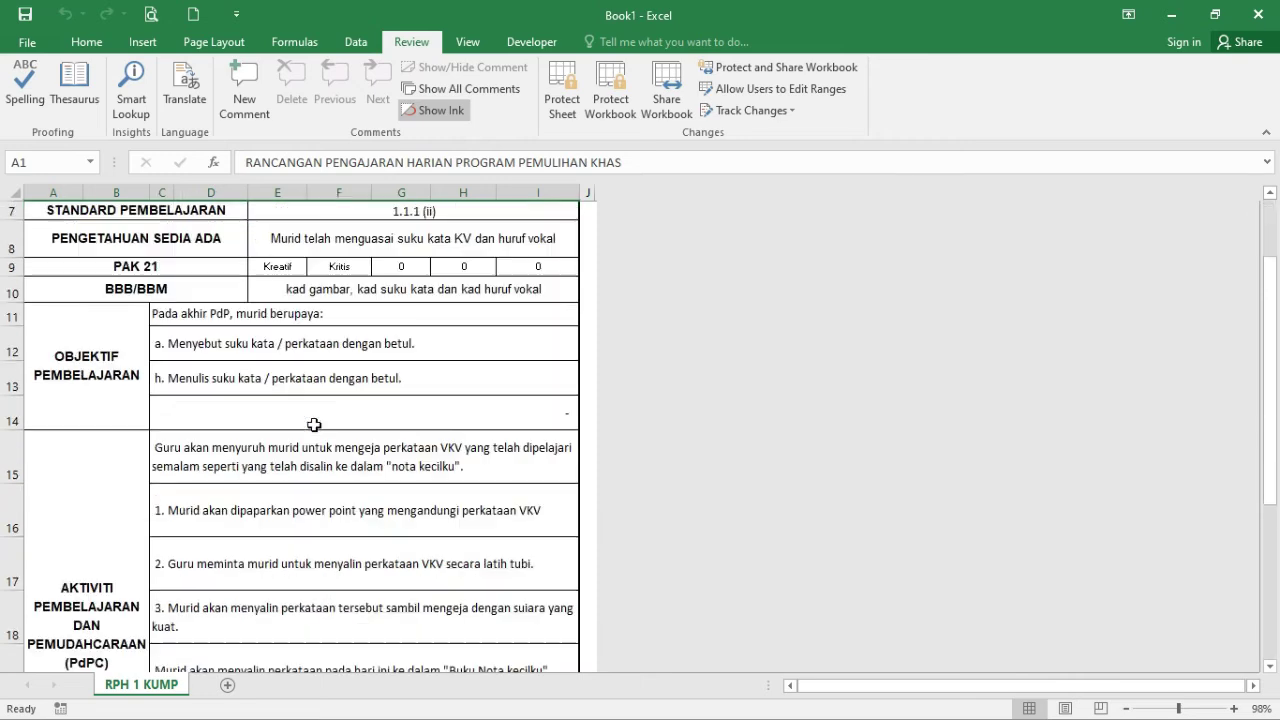
pyautogui.scroll(2, 307, 414)
pyautogui.click(326, 442)
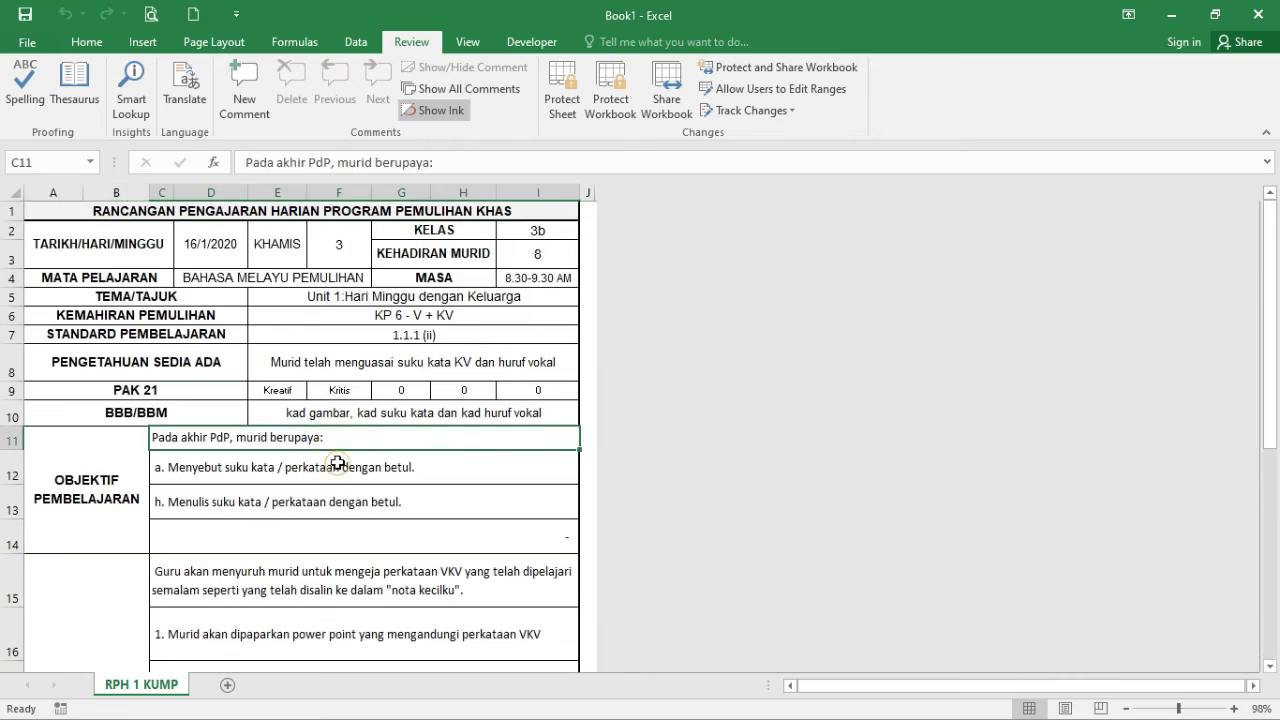
pyautogui.click(335, 462)
# - Insert a blank row between the PAK 21 and BBB/BBM rows of the lesson plan
pyautogui.click(12, 412)
pyautogui.click(13, 390)
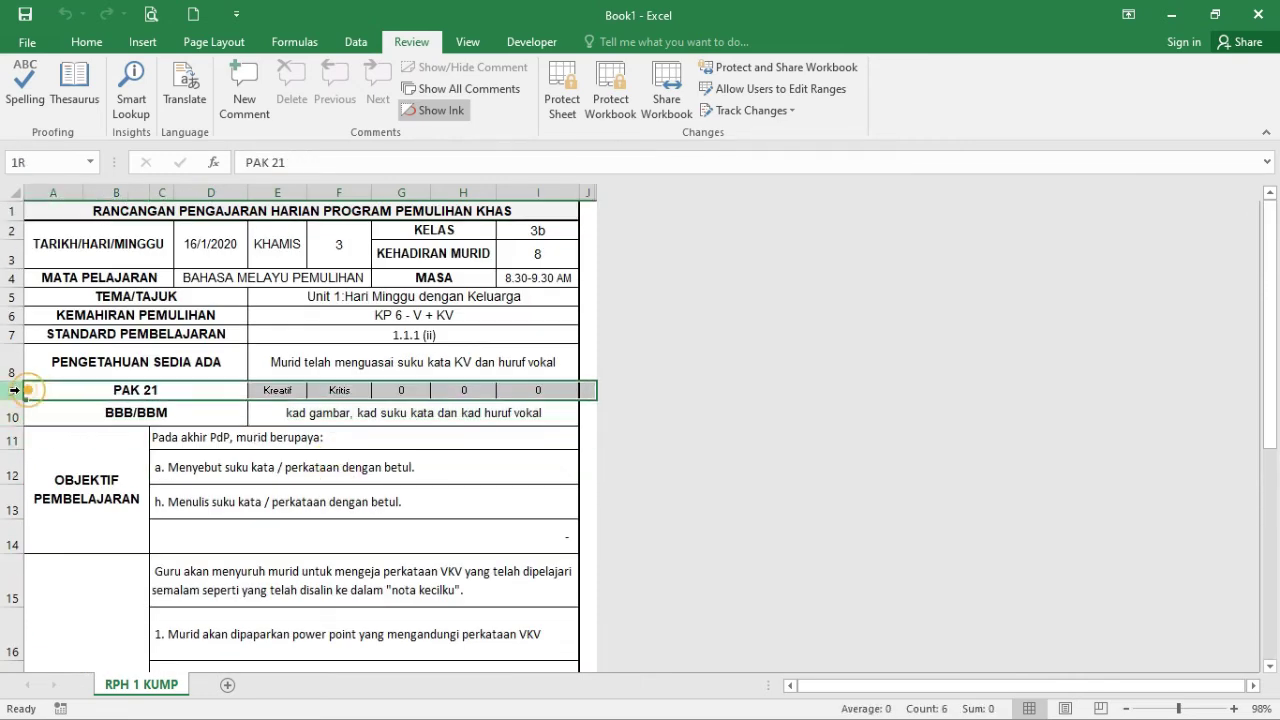
pyautogui.rightClick(14, 390)
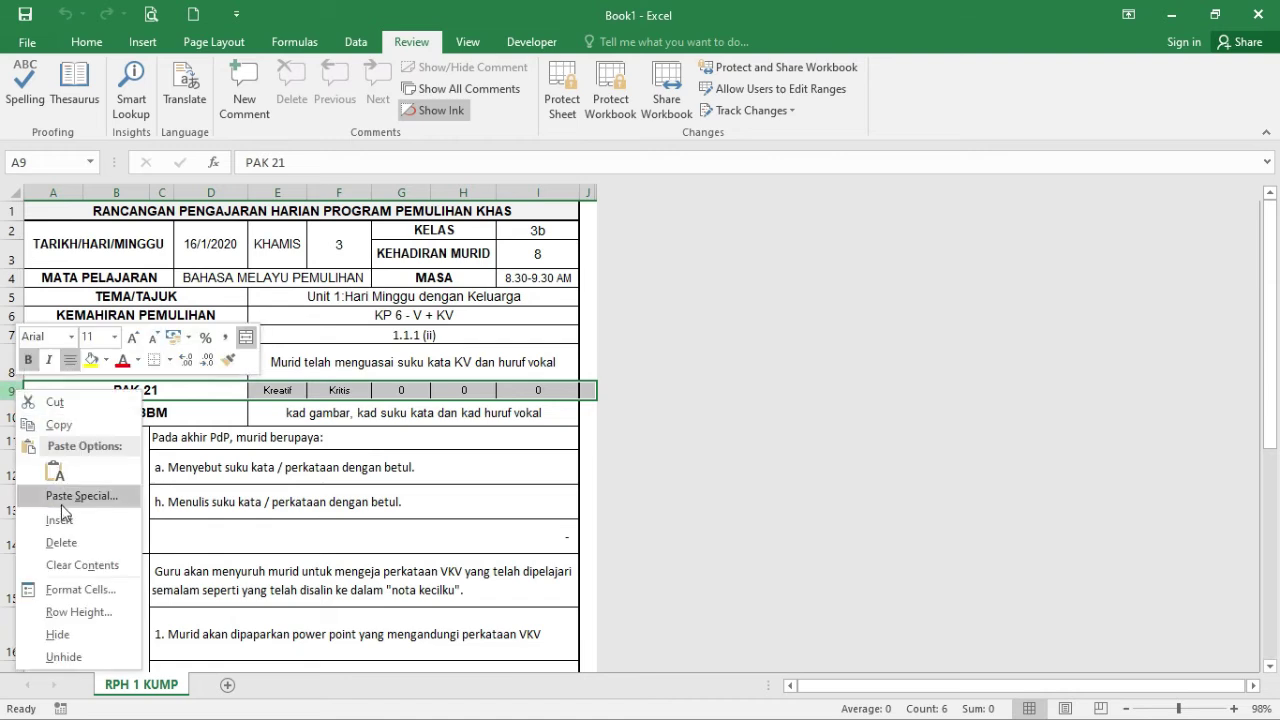
pyautogui.click(8, 396)
pyautogui.rightClick(12, 413)
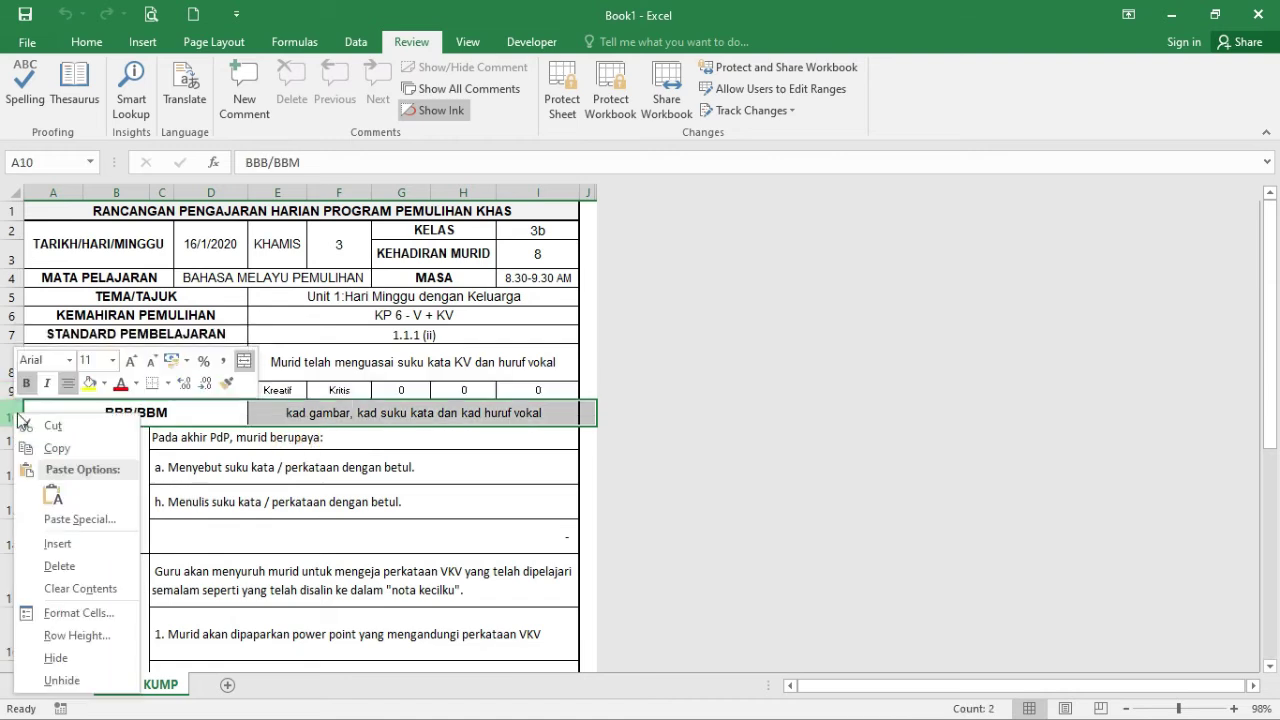
pyautogui.click(70, 541)
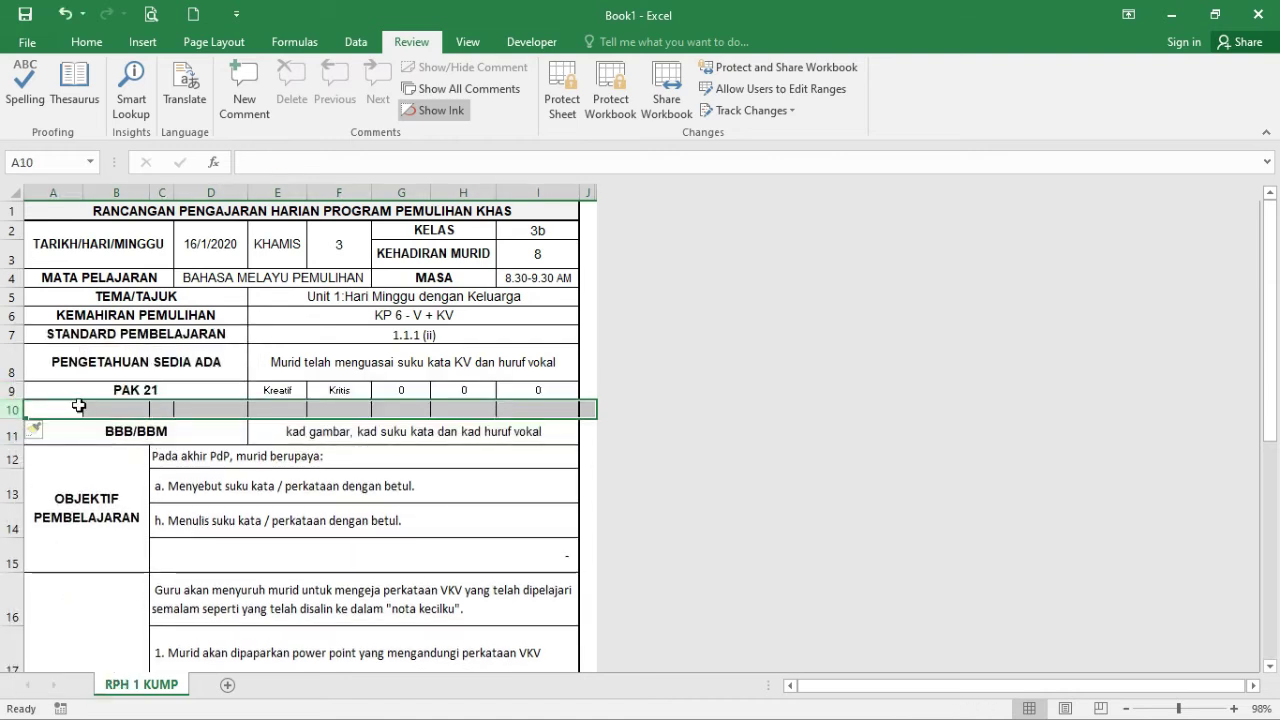
# - Merge and center A10:D10 in the blank row and enter the label KRITERIA KEJAYAAN
pyautogui.moveTo(55, 409); pyautogui.dragTo(206, 408)
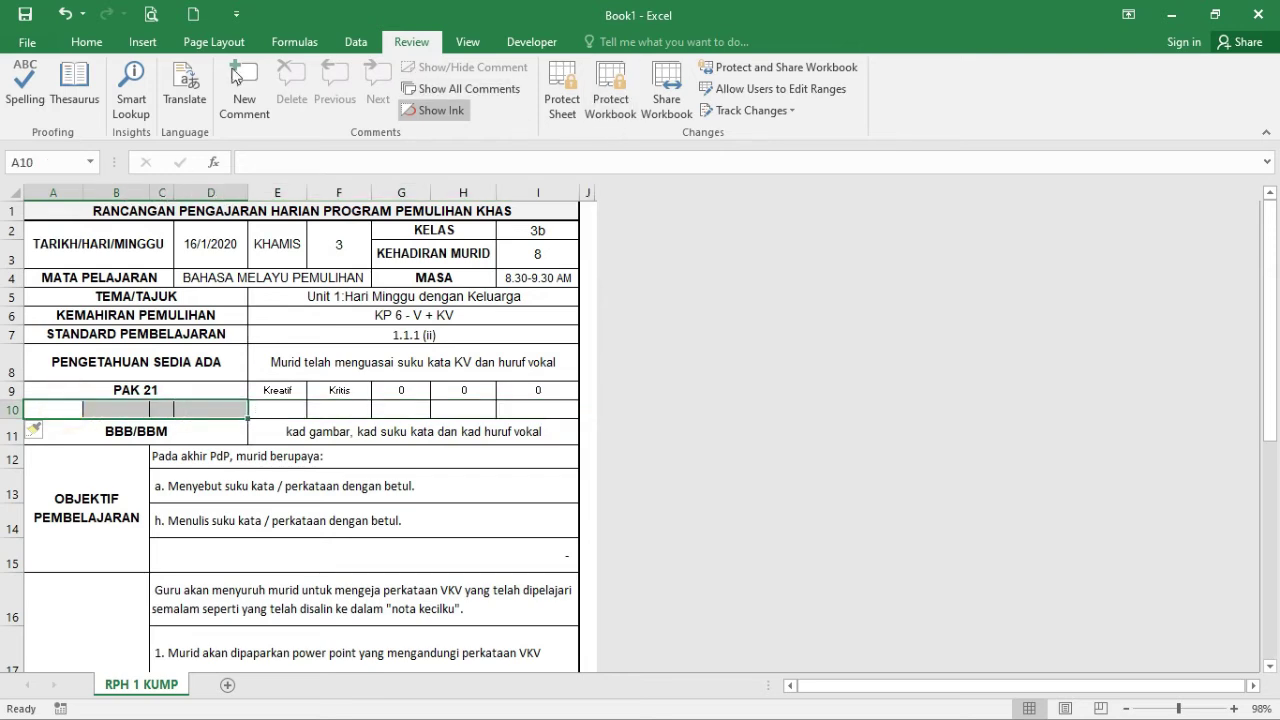
pyautogui.click(86, 42)
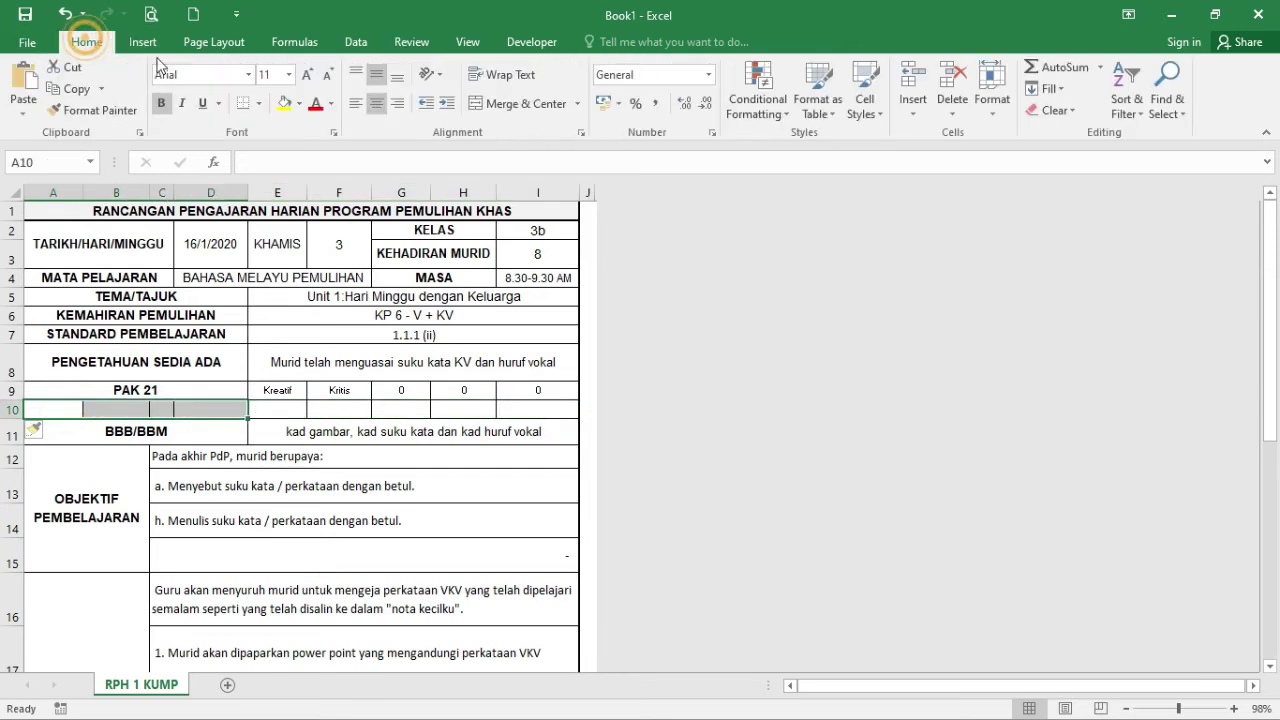
pyautogui.click(518, 104)
pyautogui.write('kr')
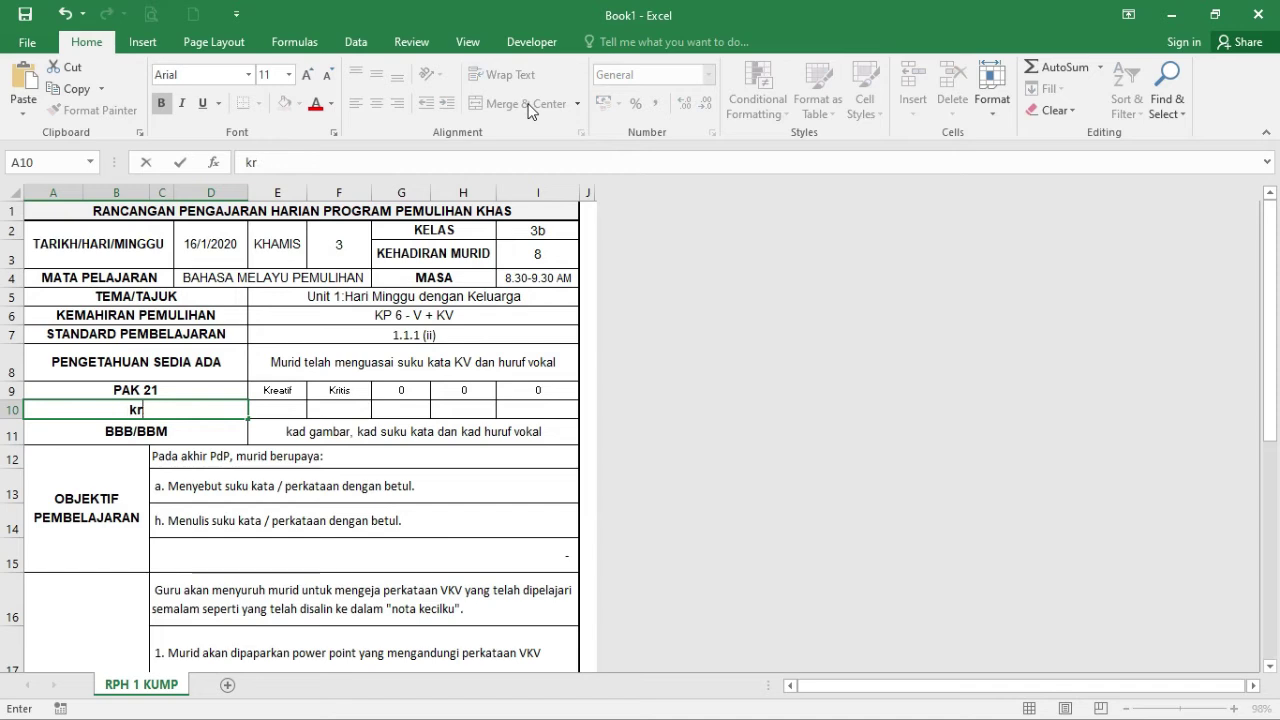
pyautogui.write('iKIRT')
pyautogui.press('BackSpace')
pyautogui.press('BackSpace')
pyautogui.press('BackSpace')
pyautogui.write('RITERIA KEJAYAAN')
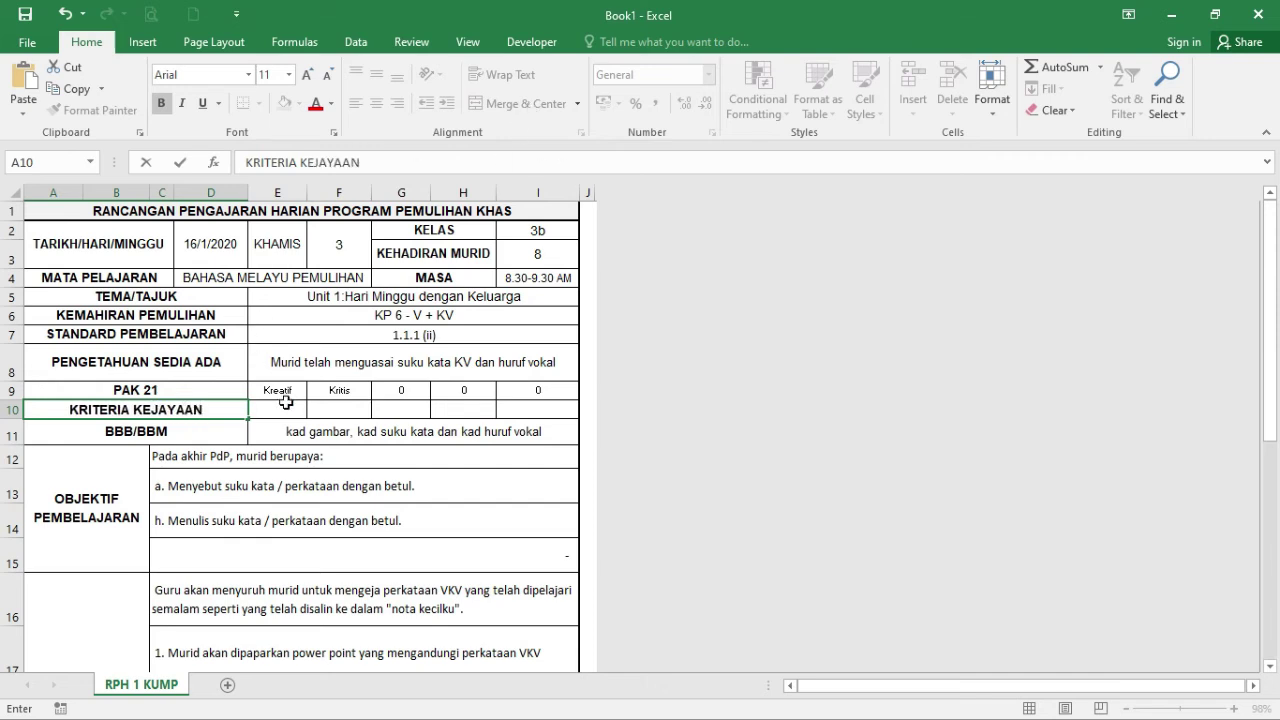
# - Merge and center E10:I10 beside the KRITERIA KEJAYAAN label and enter MURID DAPAT MEMBENTANG SUKU KATA VKV
pyautogui.moveTo(286, 402); pyautogui.dragTo(548, 410)
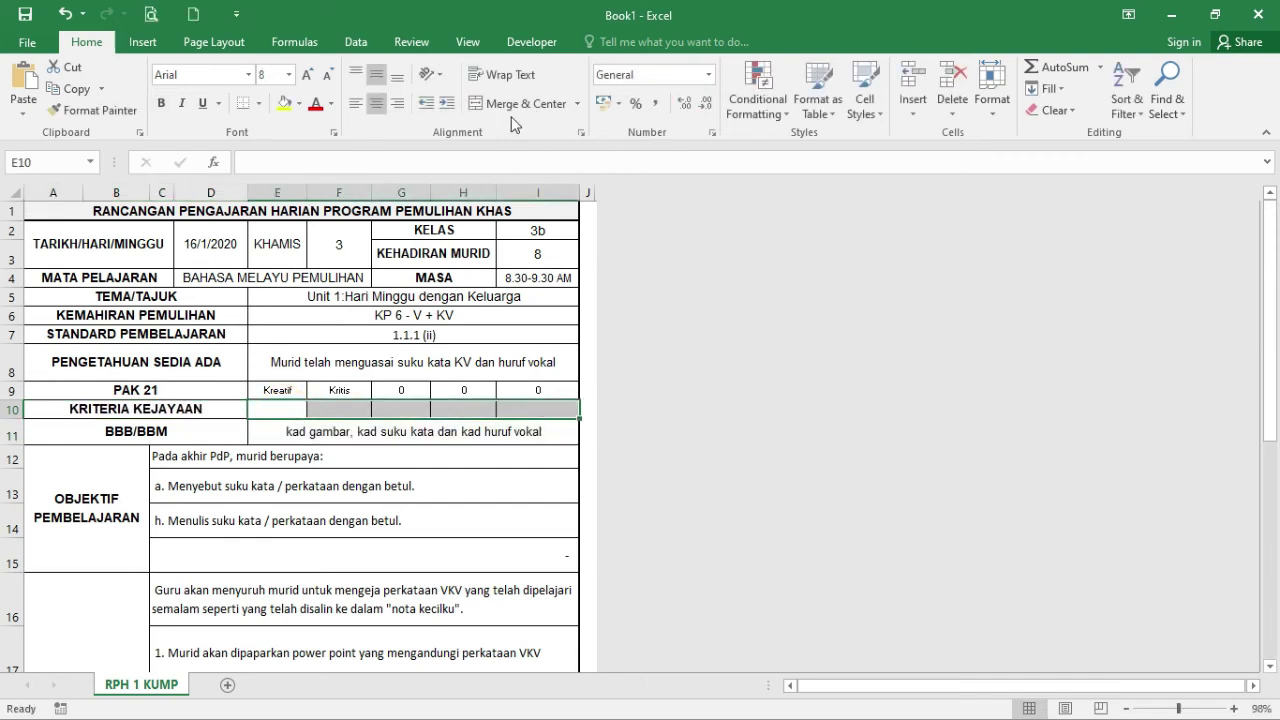
pyautogui.click(520, 104)
pyautogui.write('MURID')
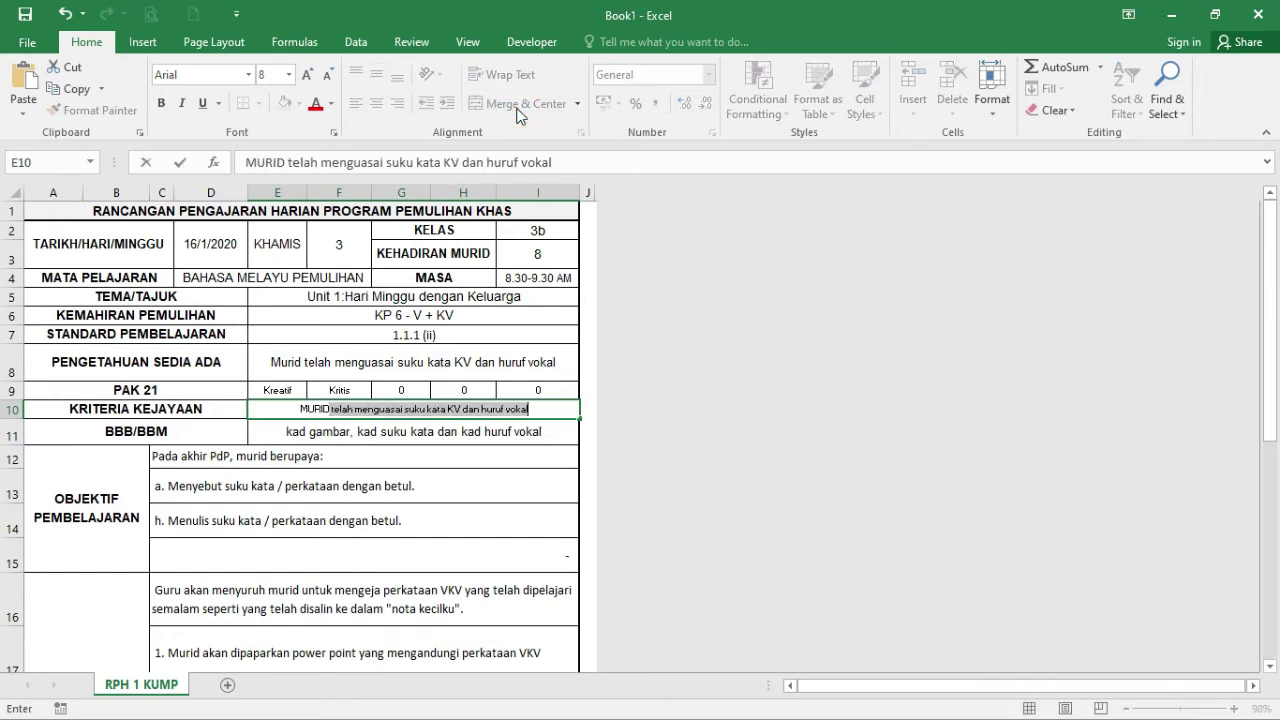
pyautogui.write(' DALA')
pyautogui.press('BackSpace')
pyautogui.press('BackSpace')
pyautogui.press('BackSpace')
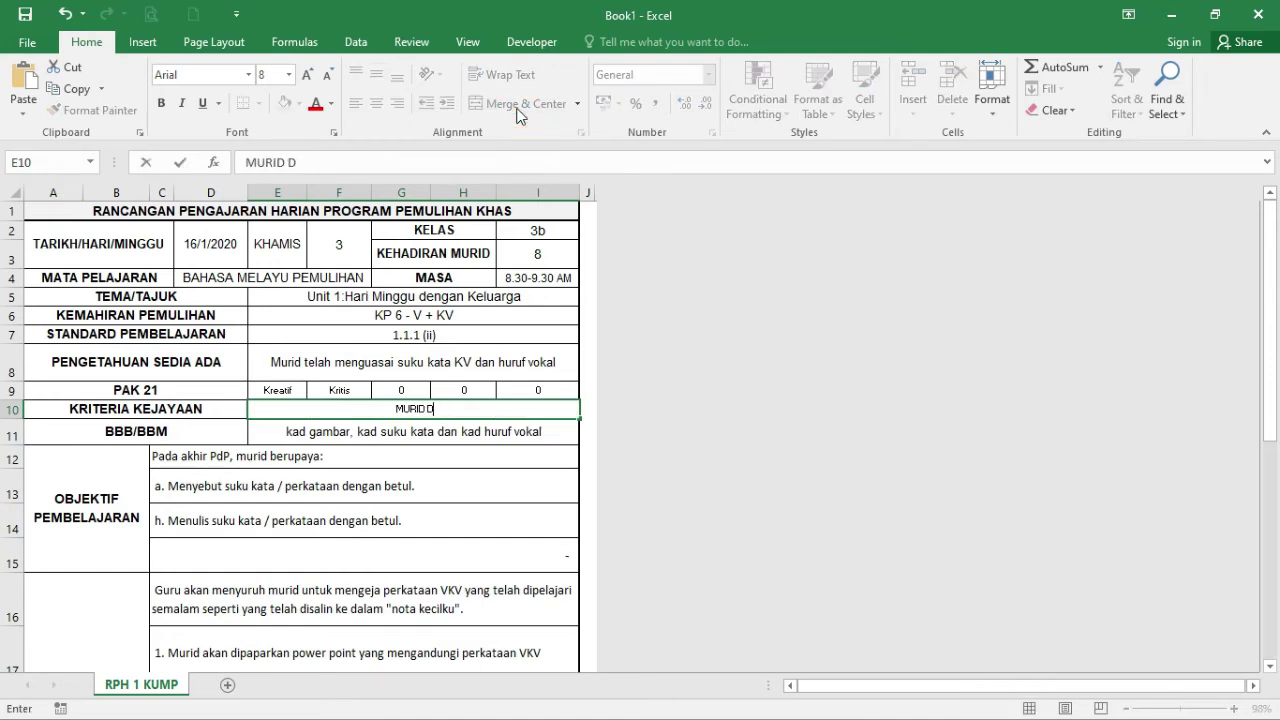
pyautogui.write('APAT MEMBENTAN')
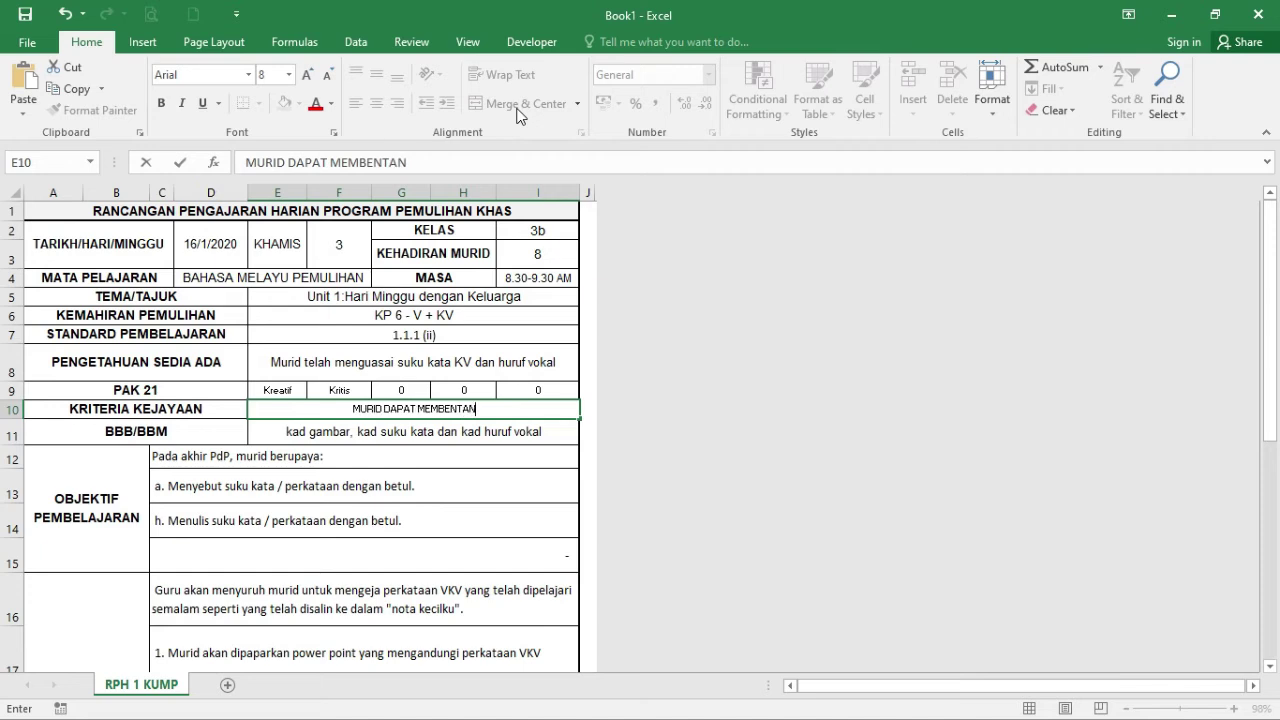
pyautogui.write('G SUKU KAT')
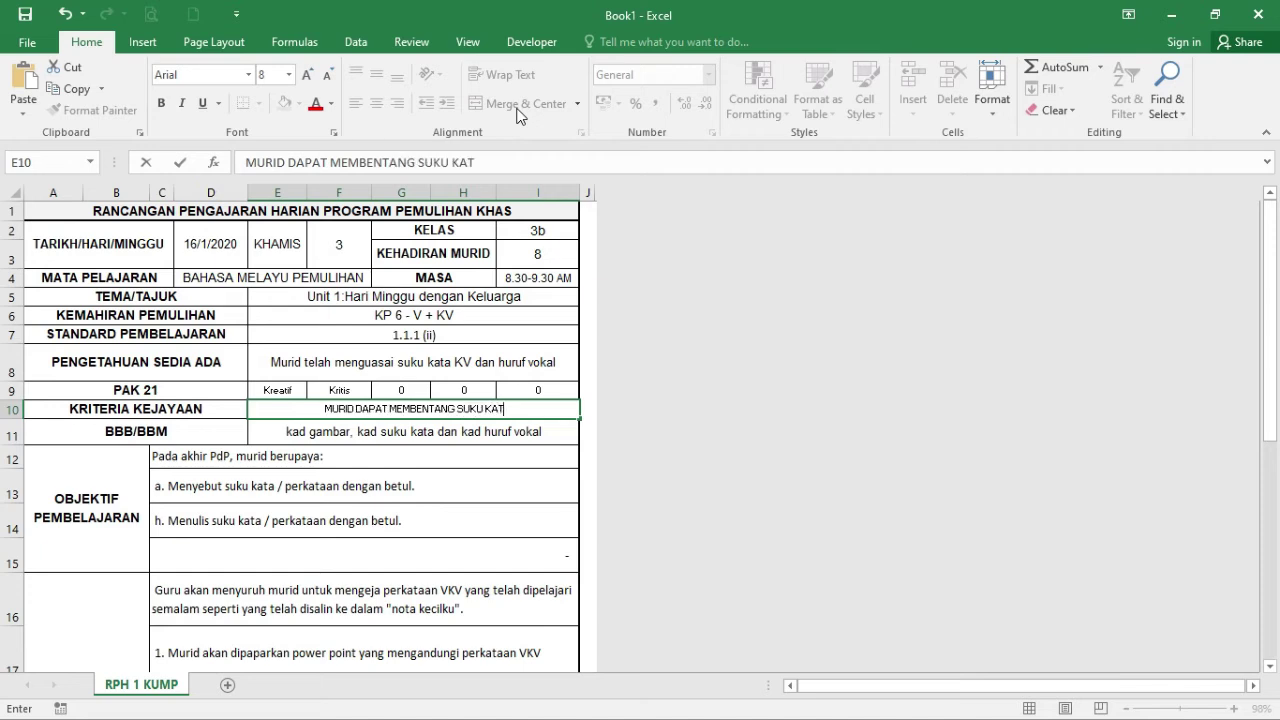
pyautogui.write('A')
pyautogui.write(' VKV')
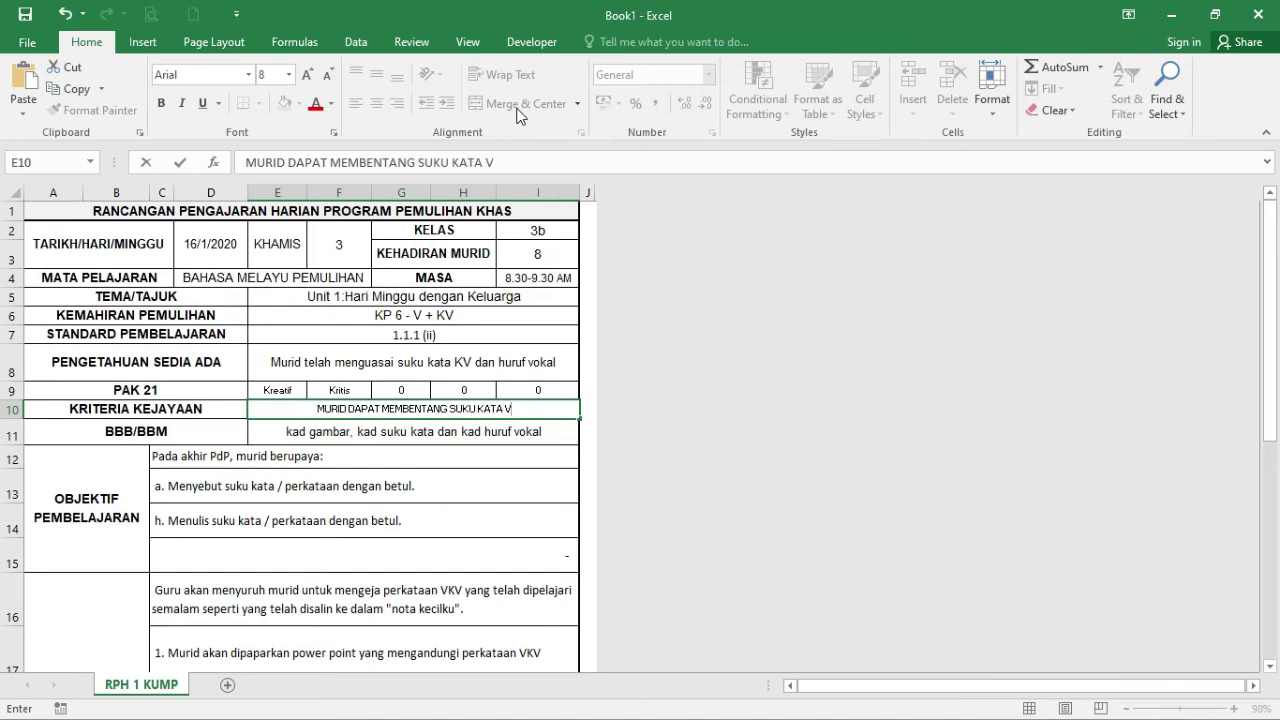
pyautogui.click(508, 460)
pyautogui.click(456, 412)
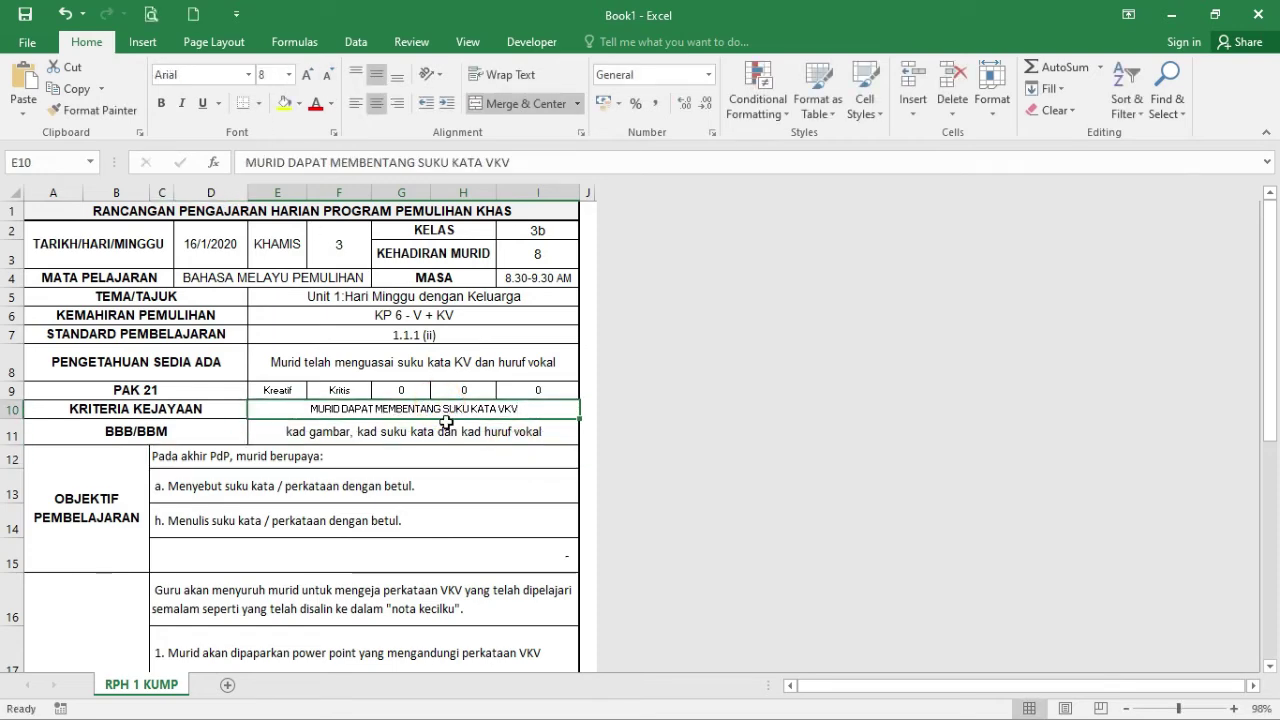
pyautogui.scroll(-3, 391, 460)
pyautogui.click(278, 416)
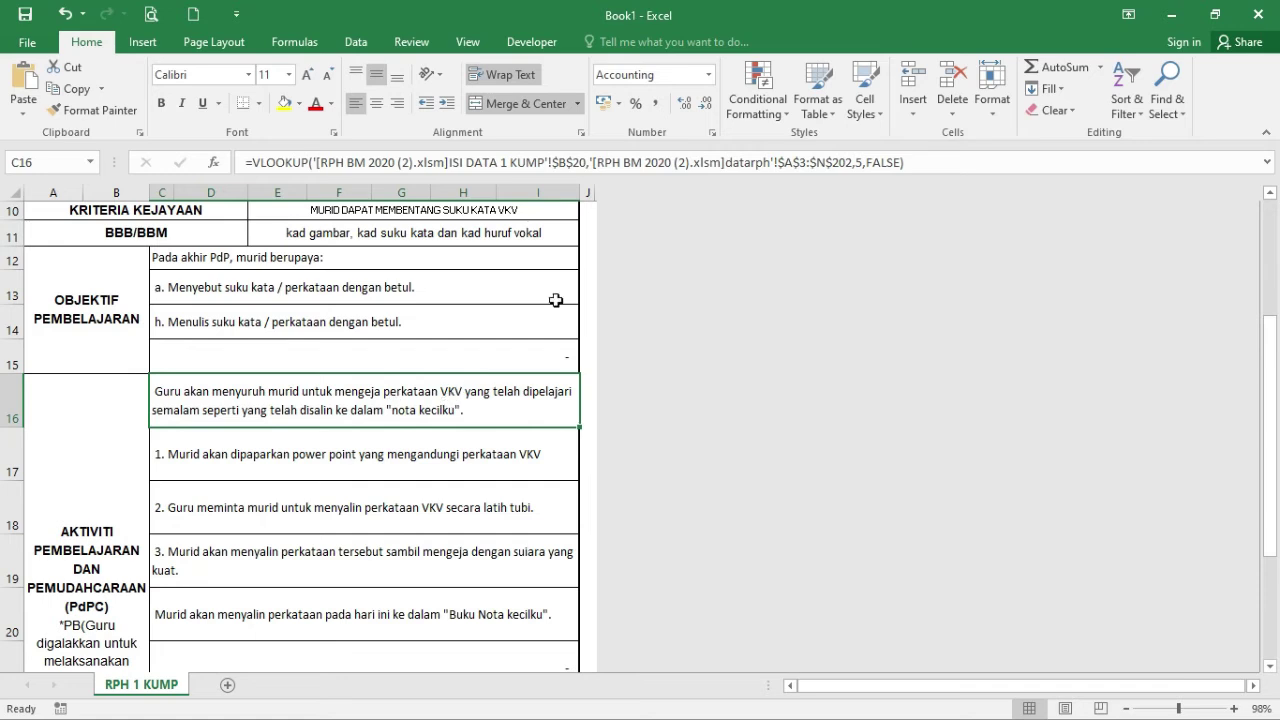
pyautogui.moveTo(939, 168); pyautogui.dragTo(158, 172)
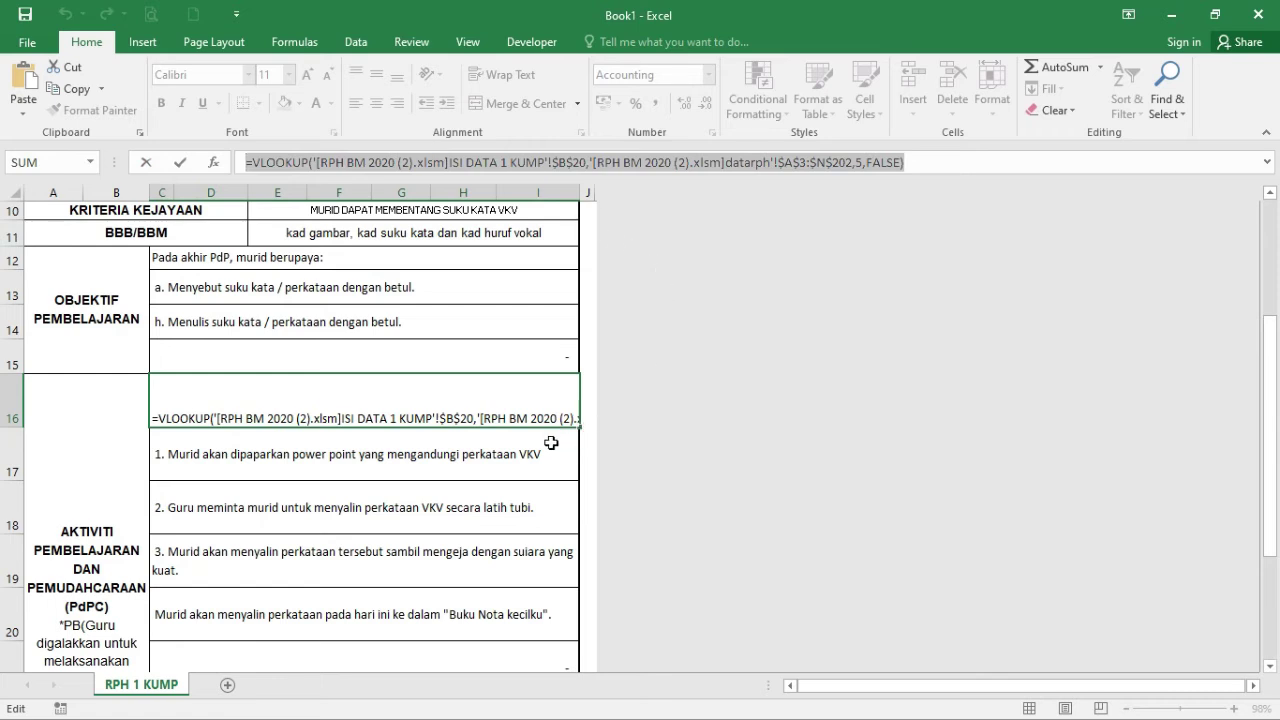
pyautogui.press('BackSpace')
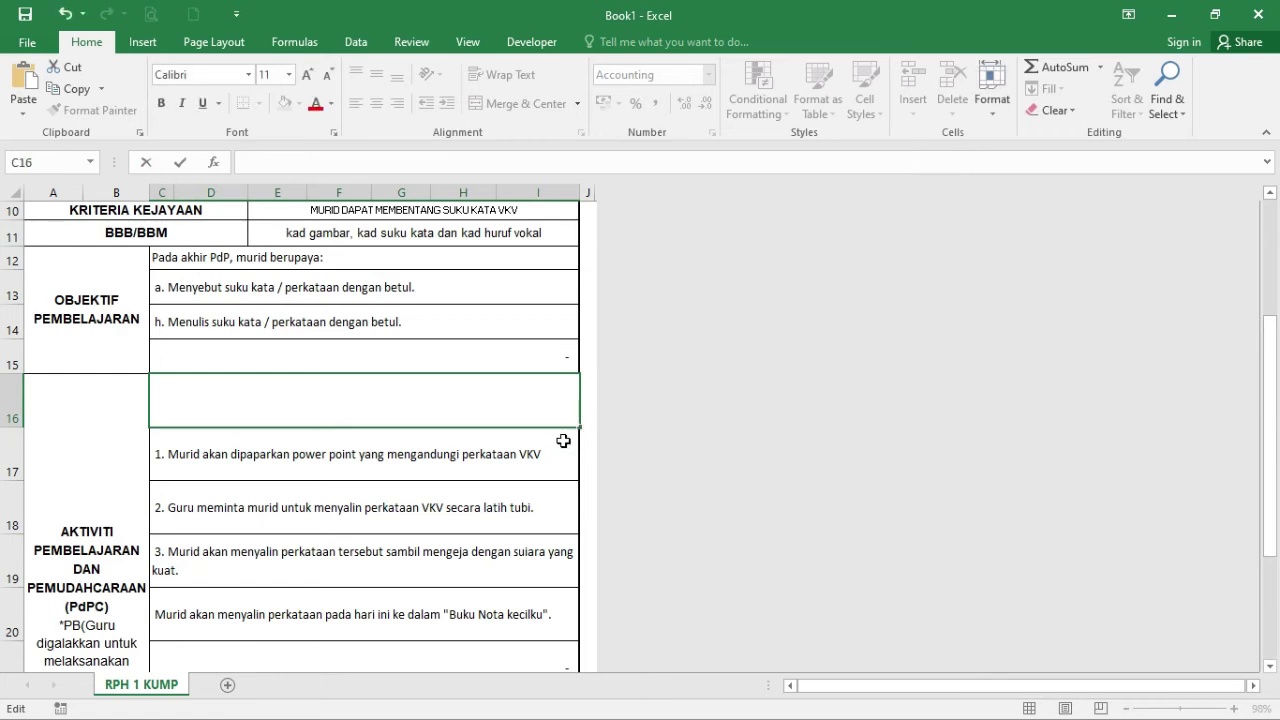
pyautogui.press('Escape')
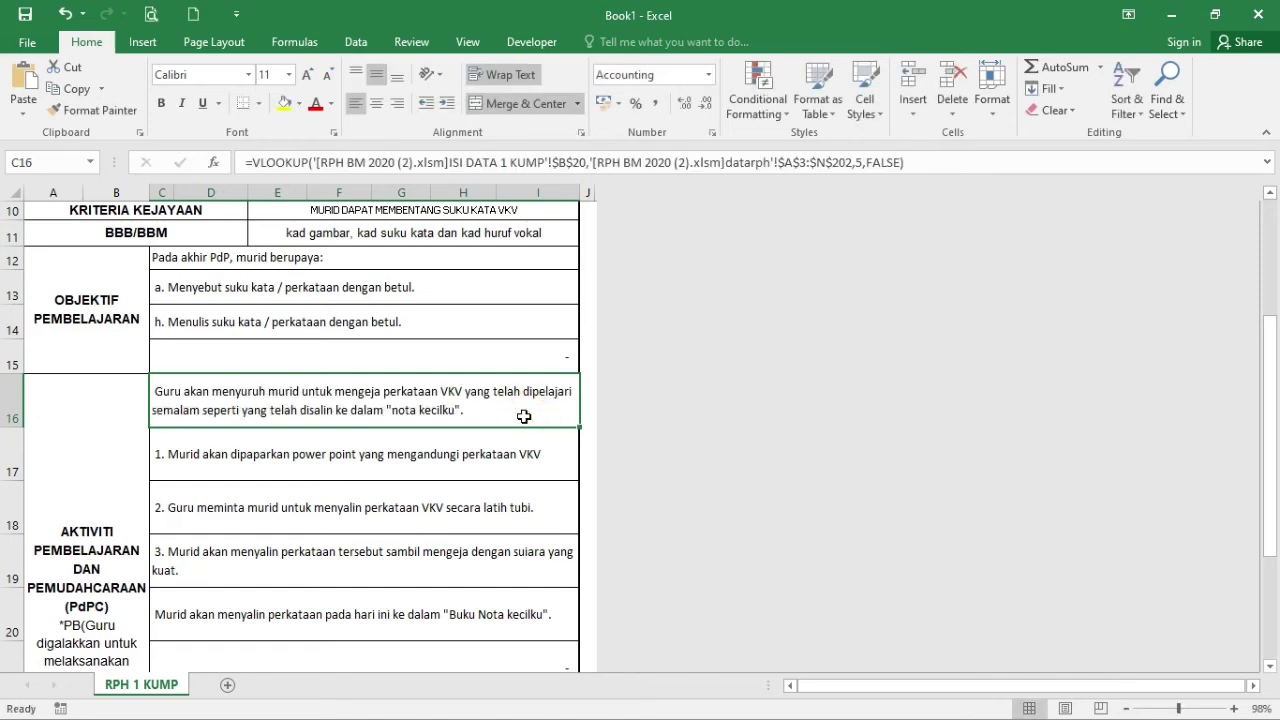
# - Clear the lookup formula from the first activity cell, C16, in the Aktiviti Pembelajaran dan Pemudahcaraan section
pyautogui.press('BackSpace')
pyautogui.write('\\')
pyautogui.press('BackSpace')
pyautogui.press('Return')
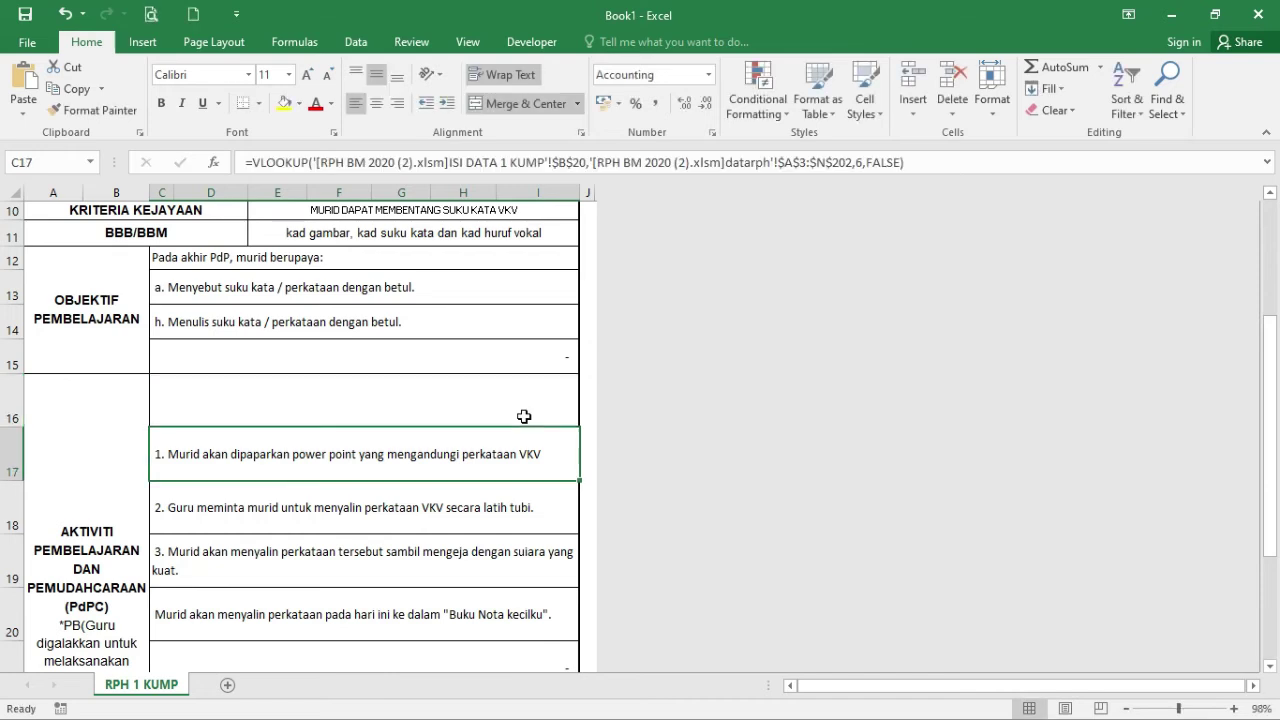
# - Enter the test text JDASDAHDASASC;AHN;AN in the empty activity cell C16 and undo the entry
pyautogui.click(524, 416)
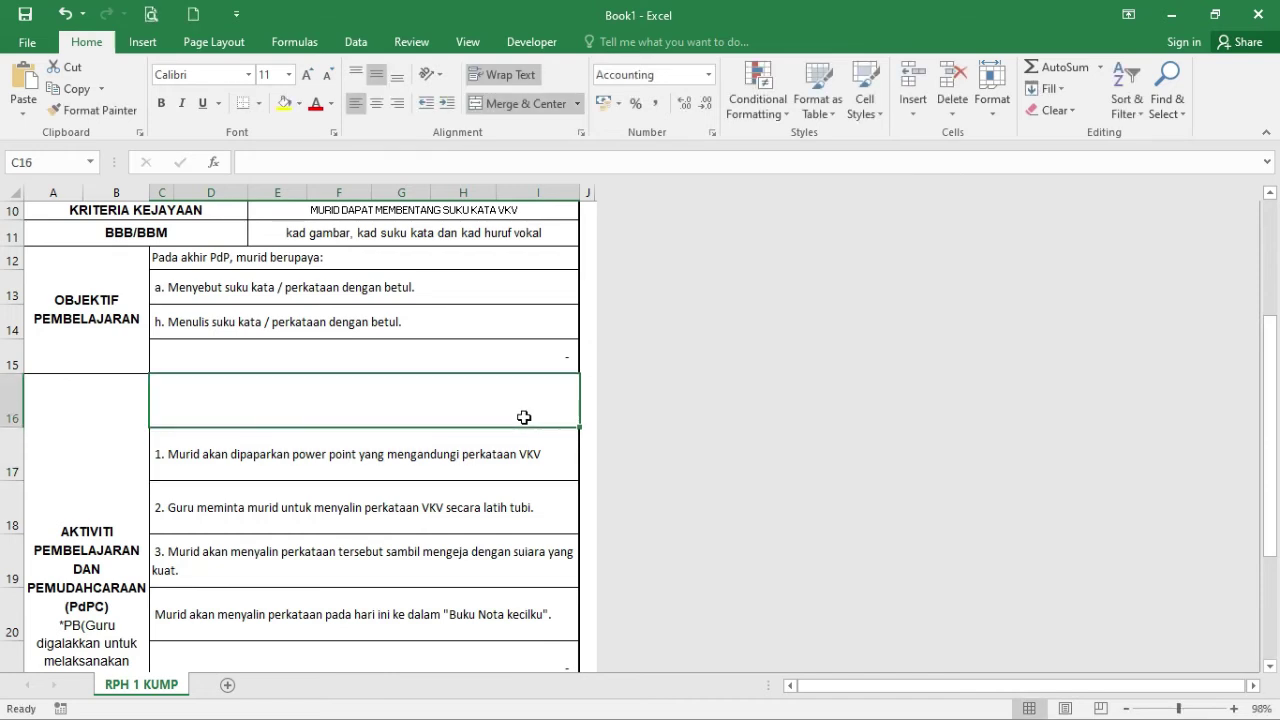
pyautogui.write('JDASDAHDASASC;AHN;AN')
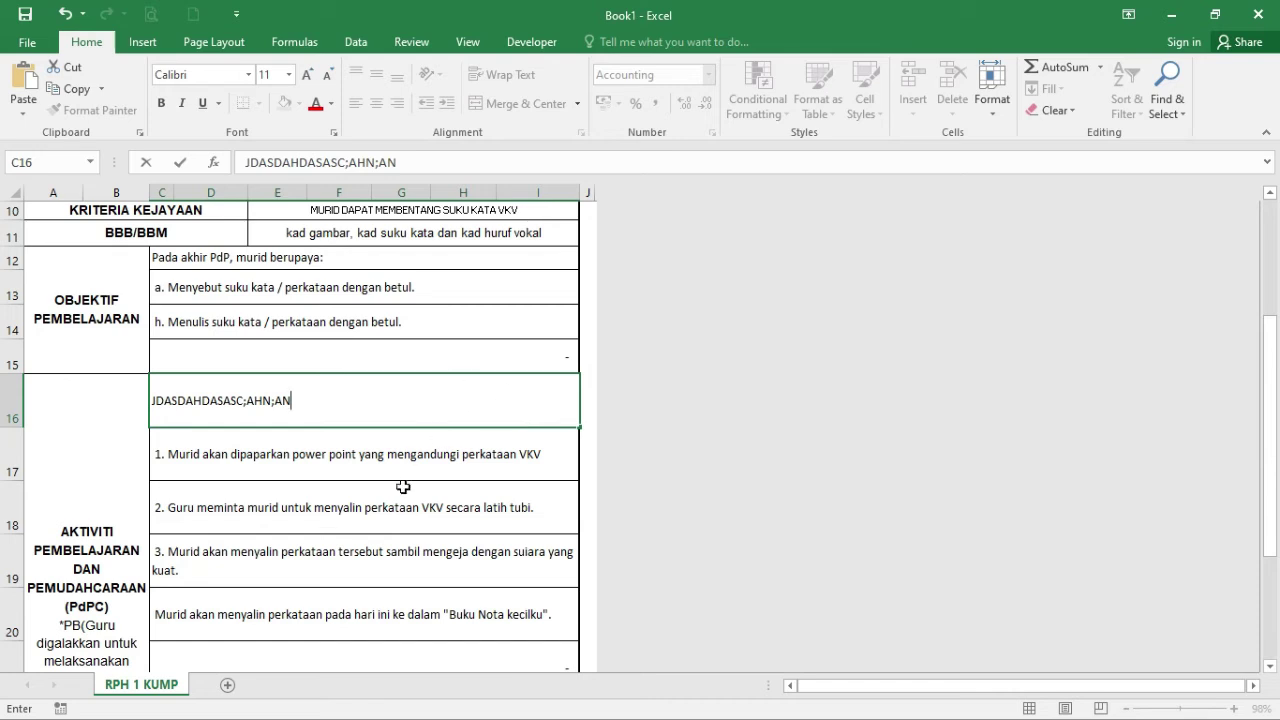
pyautogui.press('Return')
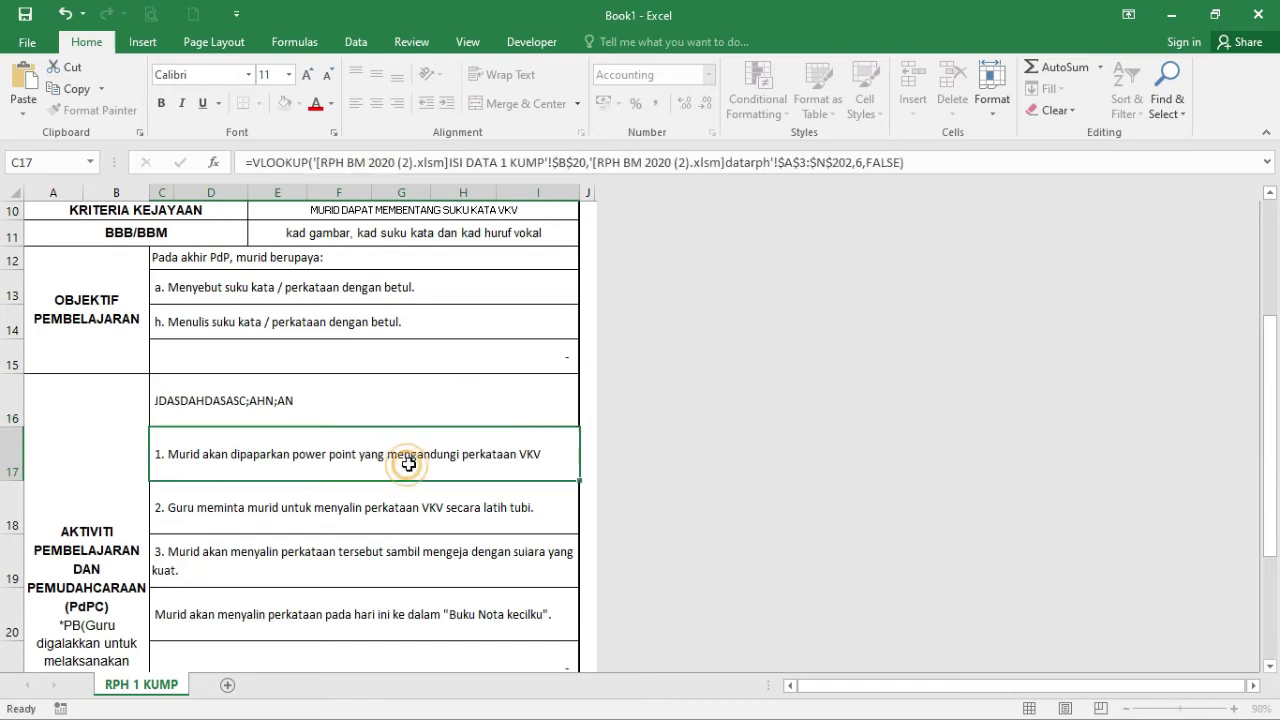
pyautogui.click(394, 413)
pyautogui.hotkey('ctrl', 'z')
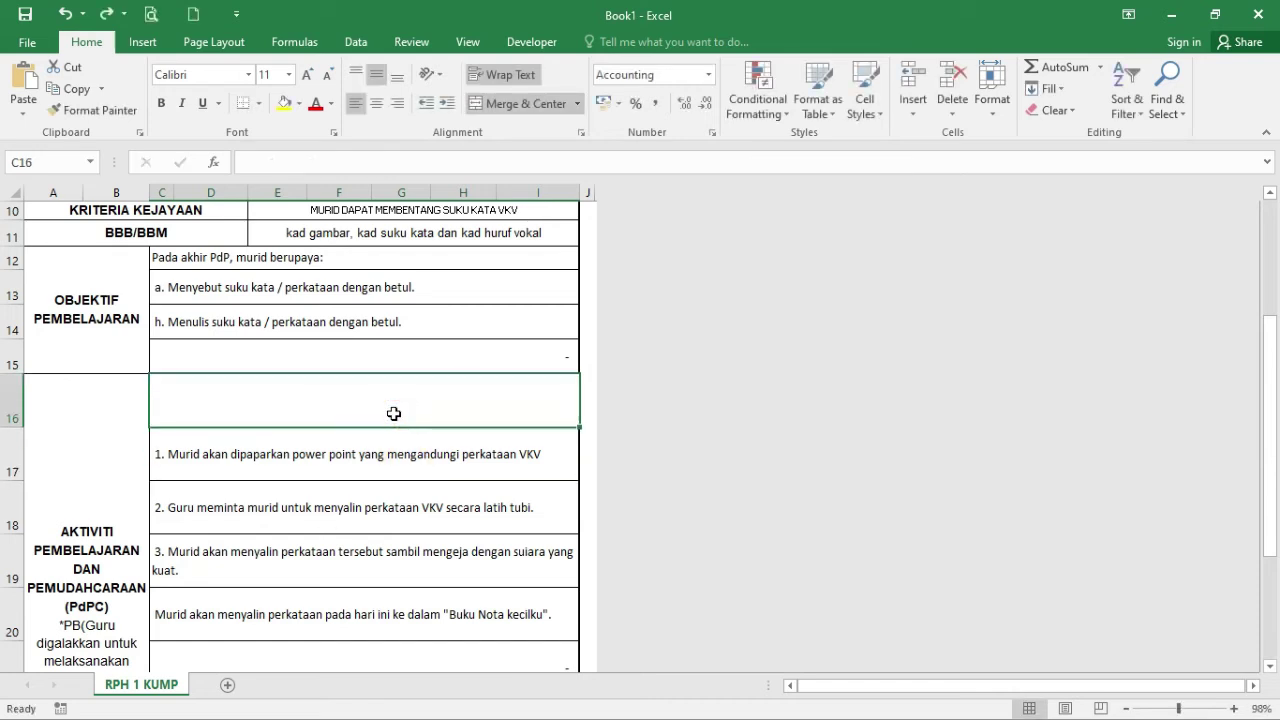
# - Undo the clearing of activity cell C16 to restore its lookup formula
pyautogui.hotkey('ctrl', 'z')
pyautogui.scroll(-2, 420, 464)
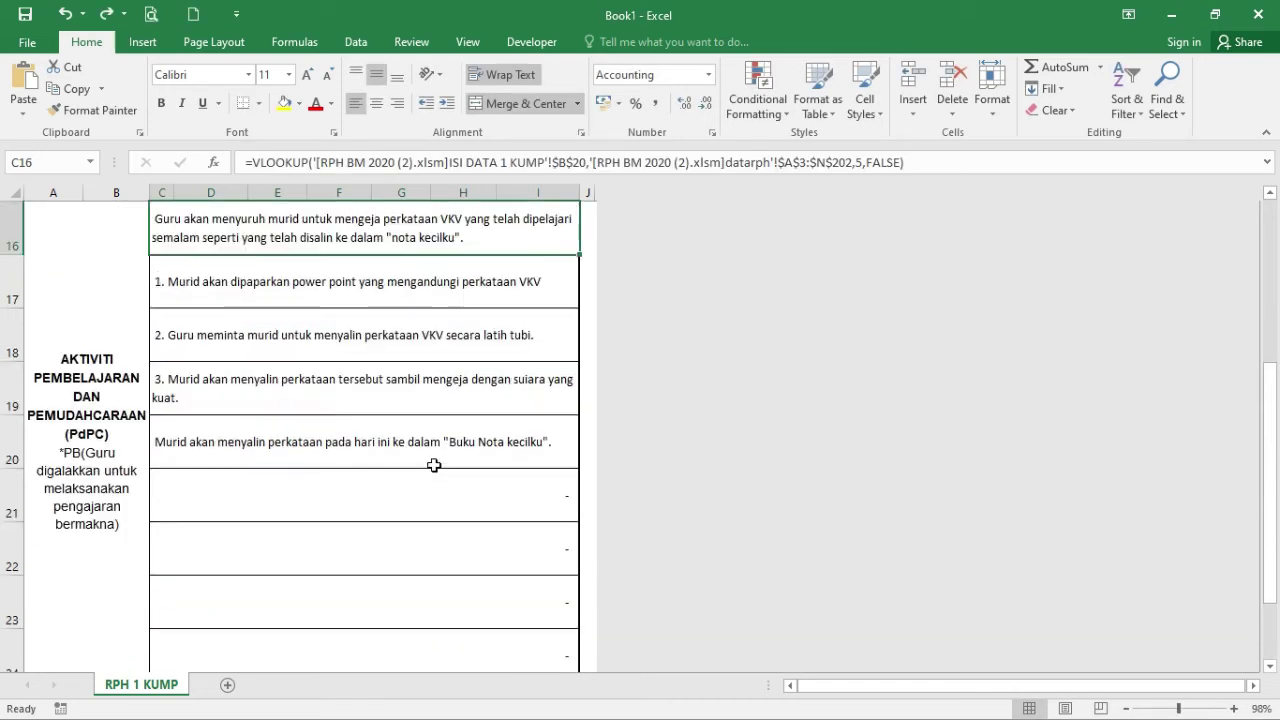
pyautogui.scroll(-3, 437, 470)
pyautogui.scroll(2, 443, 480)
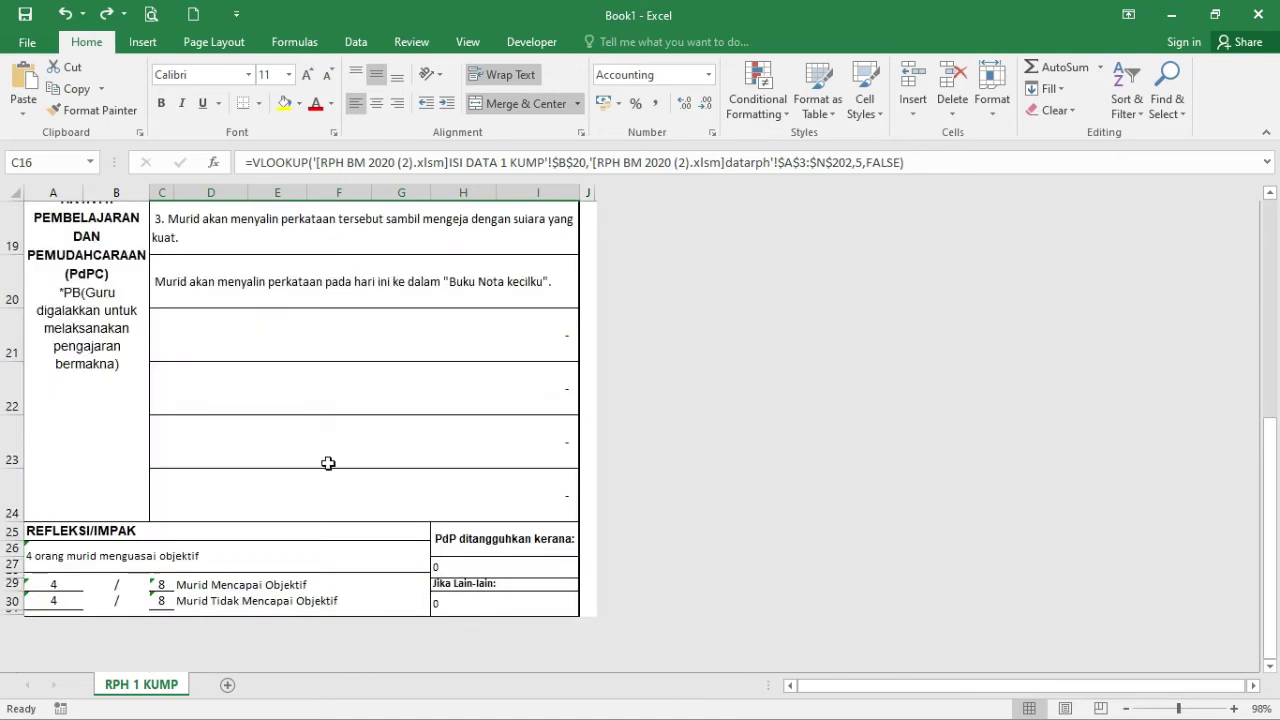
# - Examine the linked formula behind the reflection text in A26 of the REFLEKSI/IMPAK section without changing it
pyautogui.click(53, 583)
pyautogui.click(300, 558)
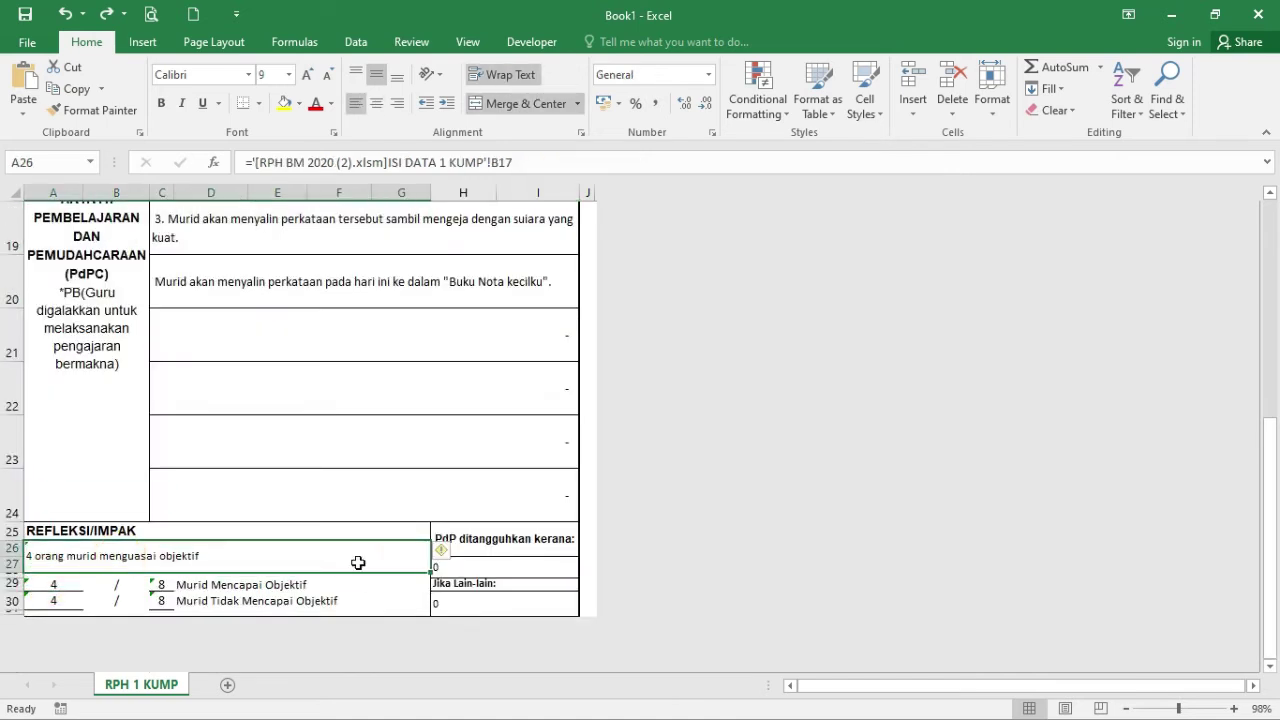
pyautogui.click(478, 570)
pyautogui.click(199, 555)
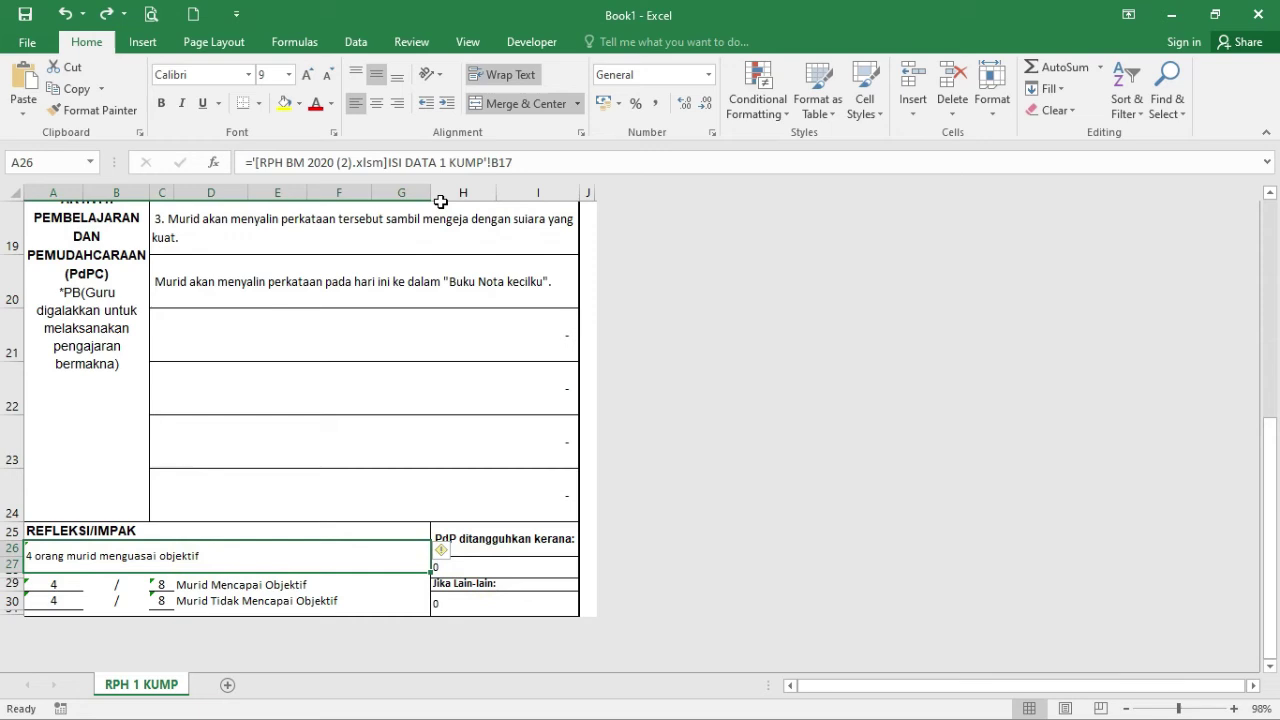
pyautogui.tripleClick(532, 167)
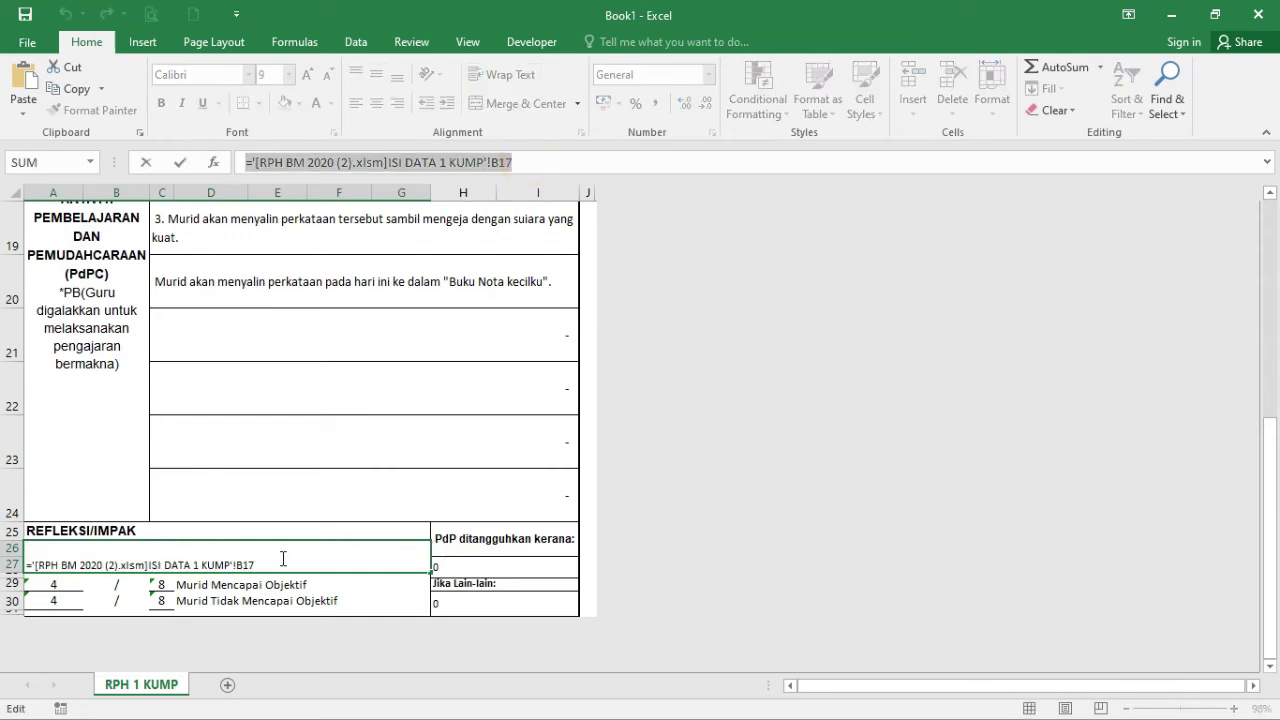
pyautogui.press('Escape')
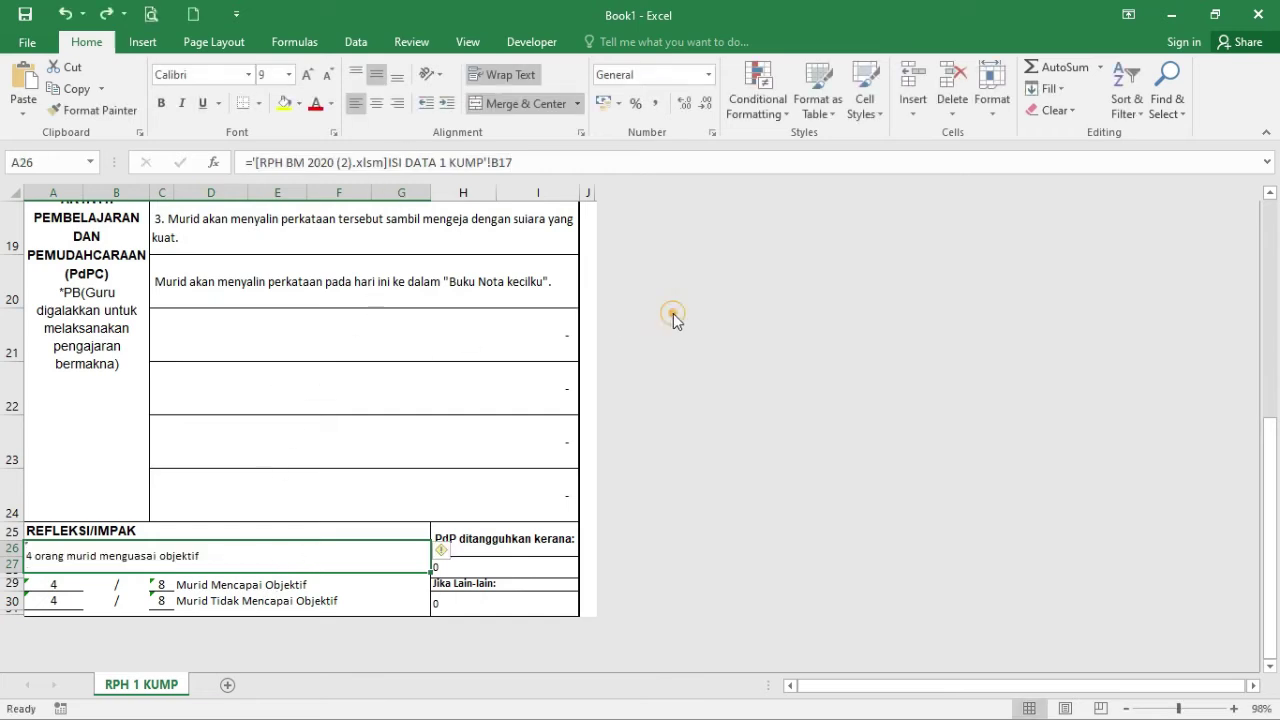
# - Save the new workbook to the Desktop as RPH MINGGU 2 KELAS 3B in macro-free Excel Workbook format
pyautogui.click(25, 46)
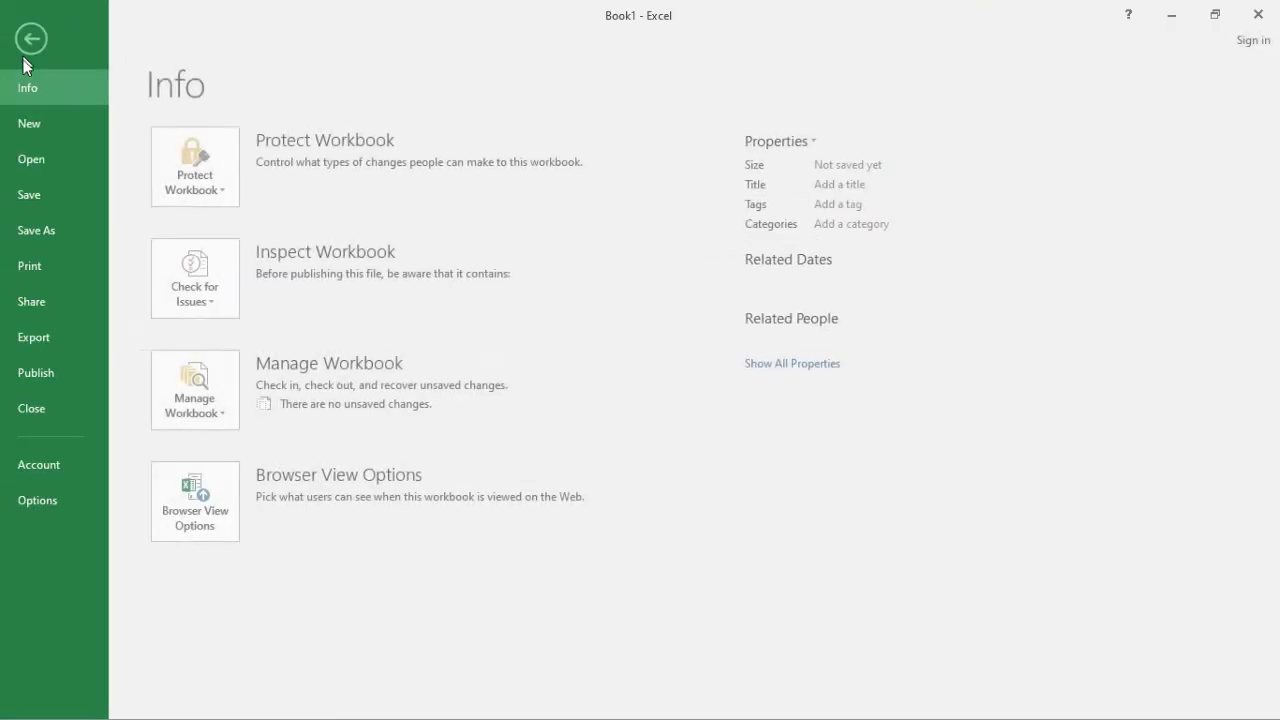
pyautogui.click(48, 231)
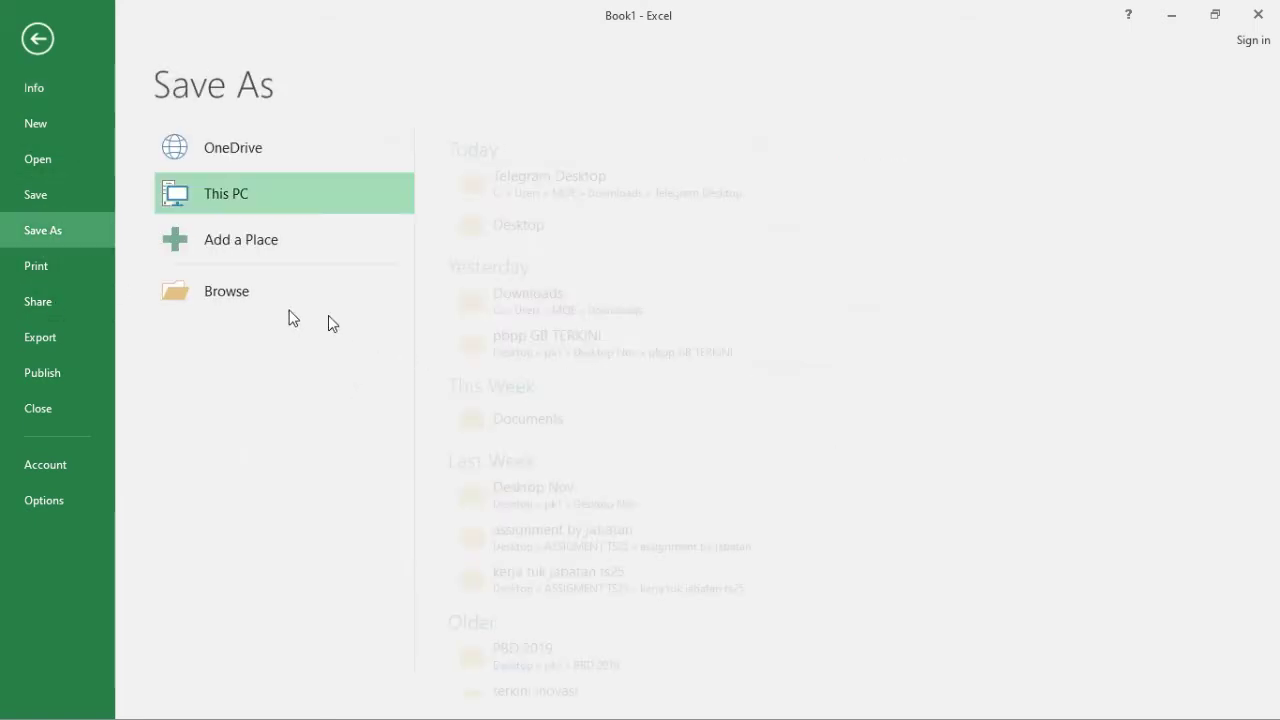
pyautogui.click(537, 228)
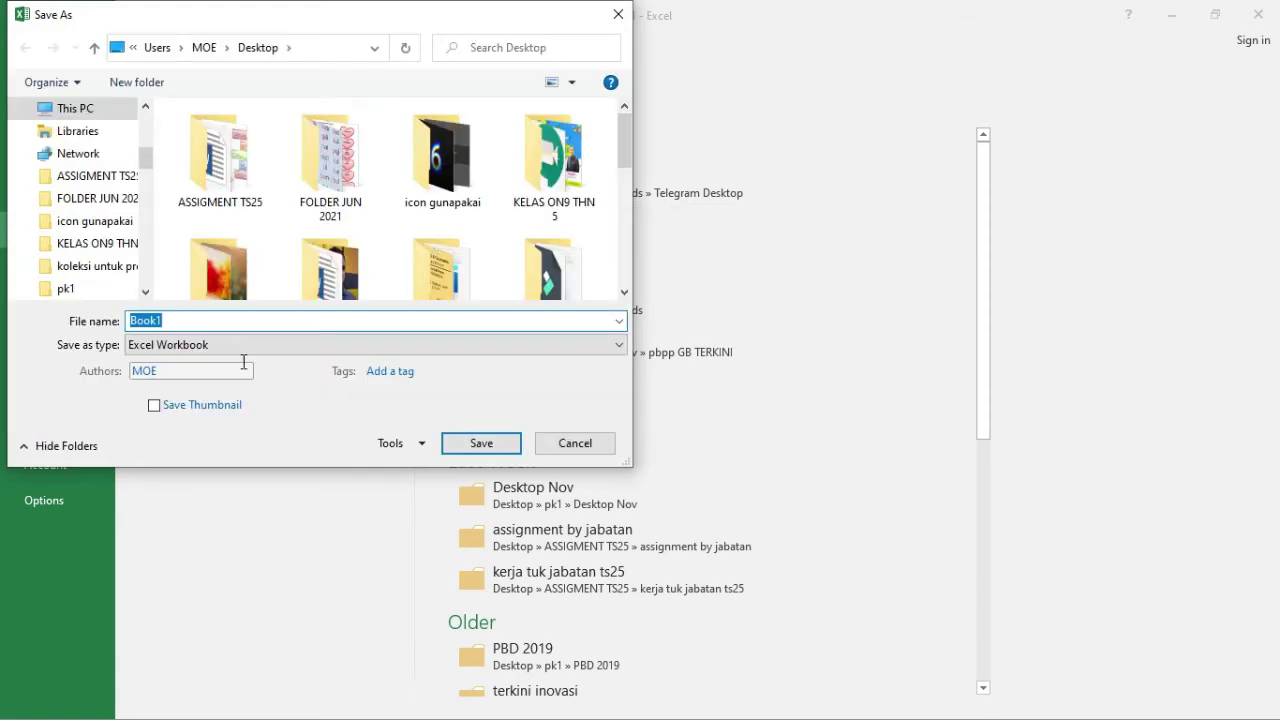
pyautogui.write('RPH MINGGU 2 KELAS 3B')
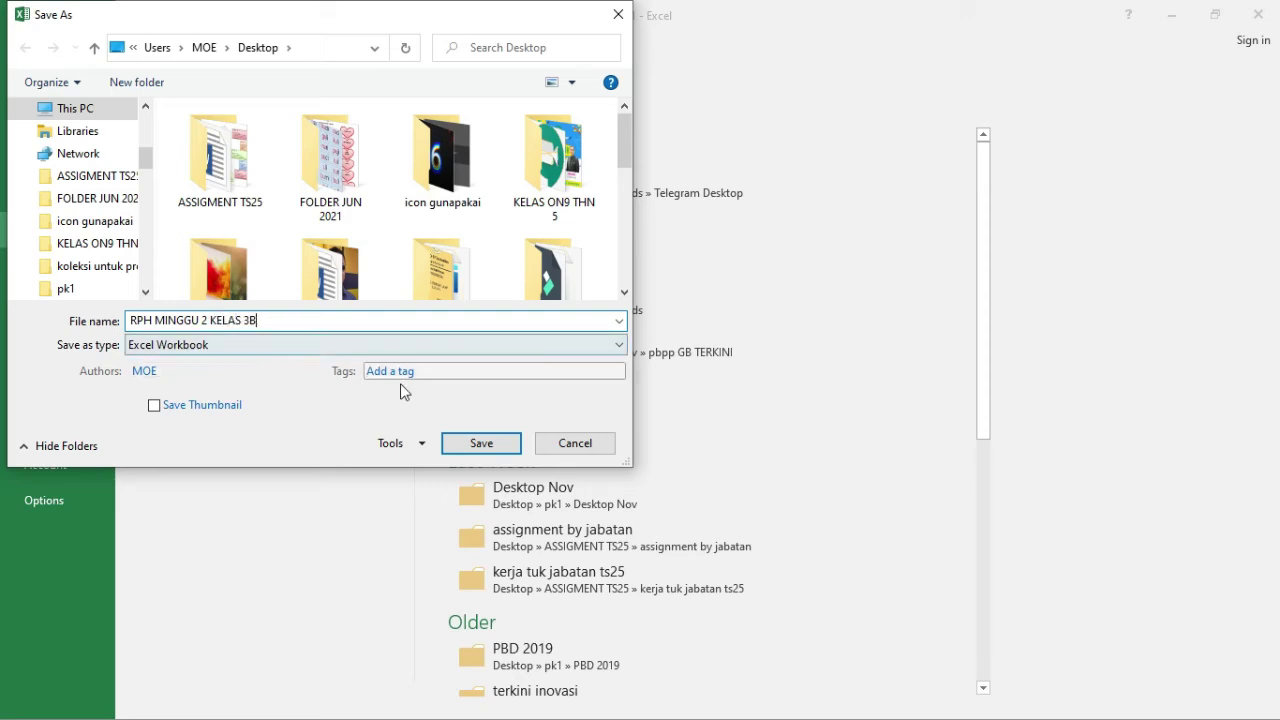
pyautogui.click(476, 443)
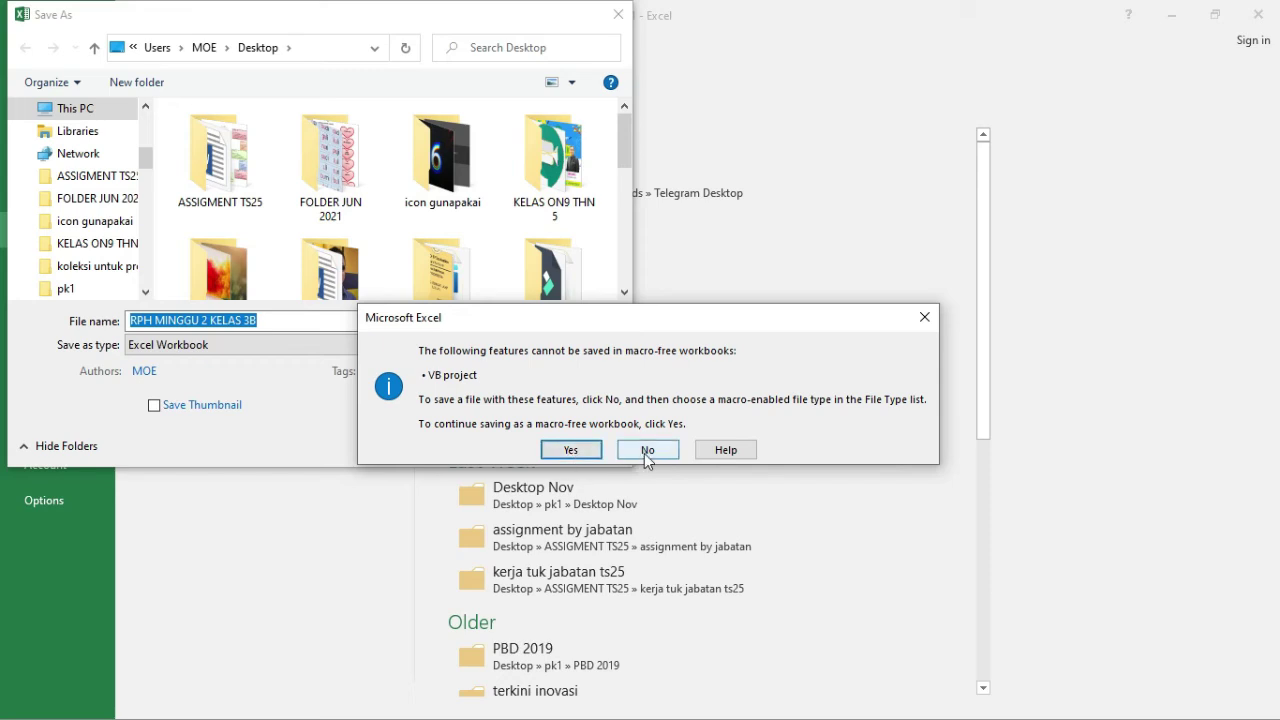
pyautogui.click(571, 451)
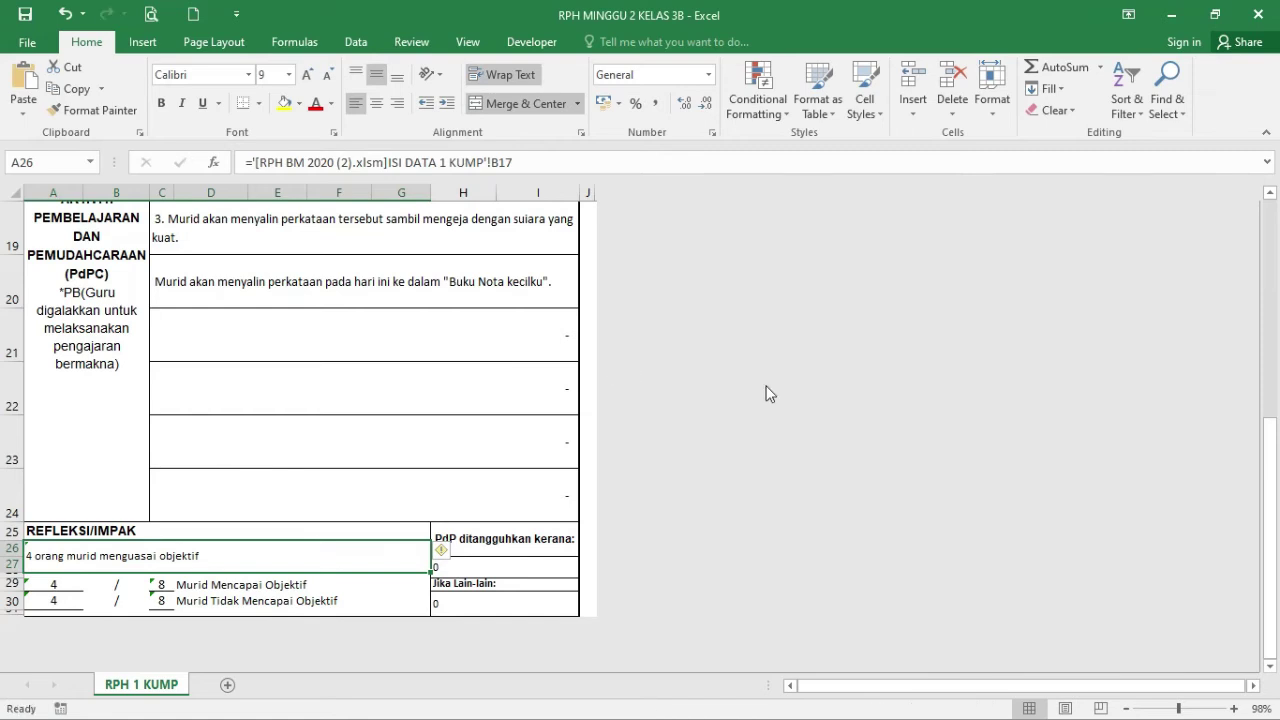
# - Switch to the RPH BM 2020 (2) workbook and open the two-group data entry sheet through its main menu
pyautogui.click(1171, 15)
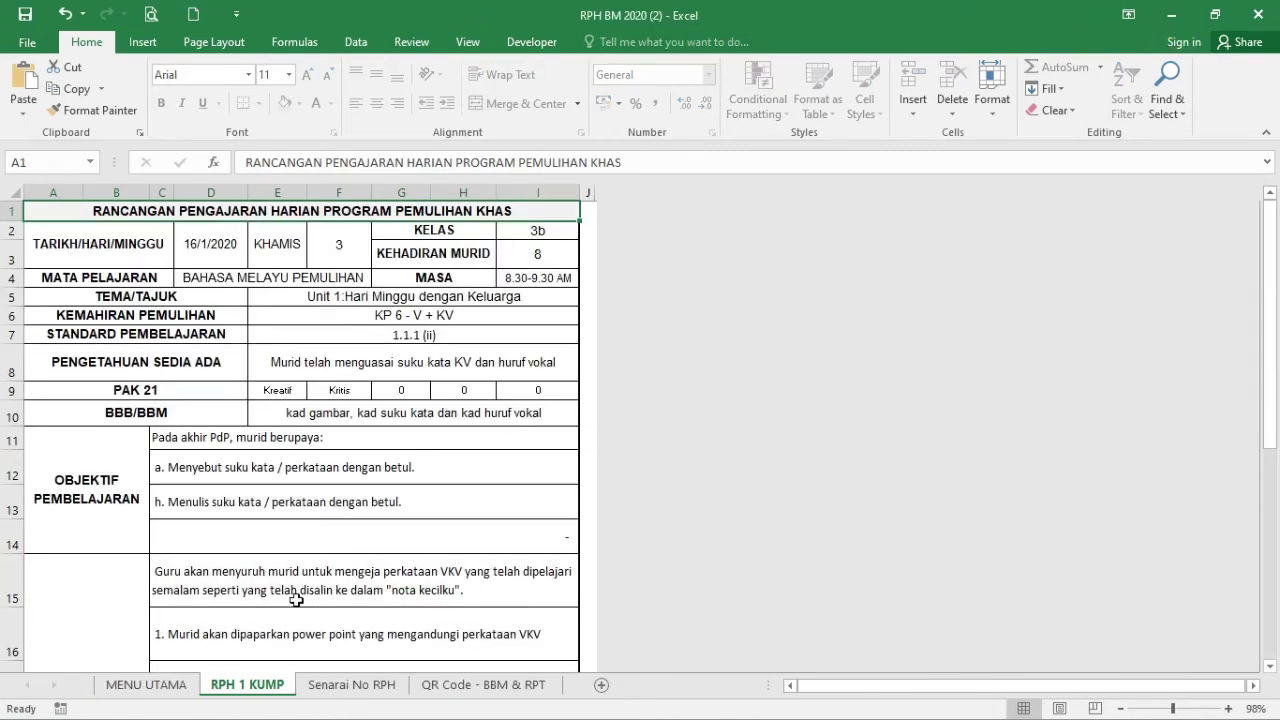
pyautogui.click(150, 685)
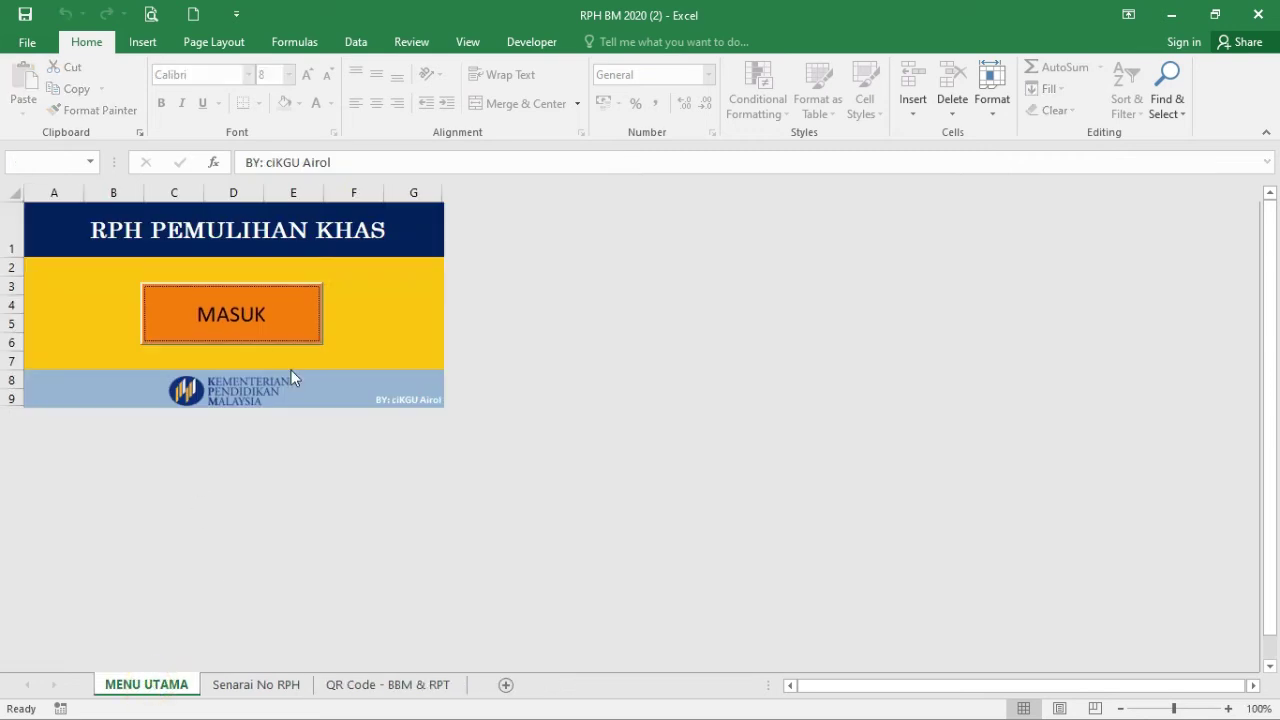
pyautogui.click(263, 303)
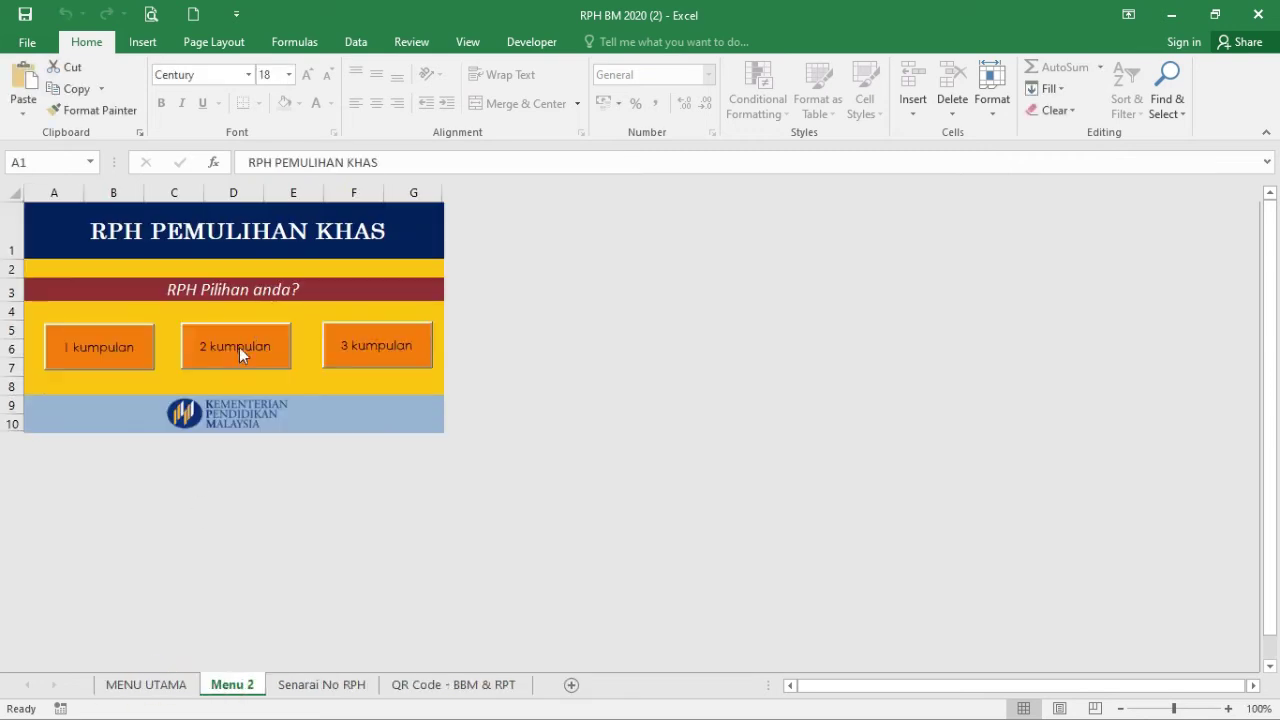
pyautogui.click(239, 347)
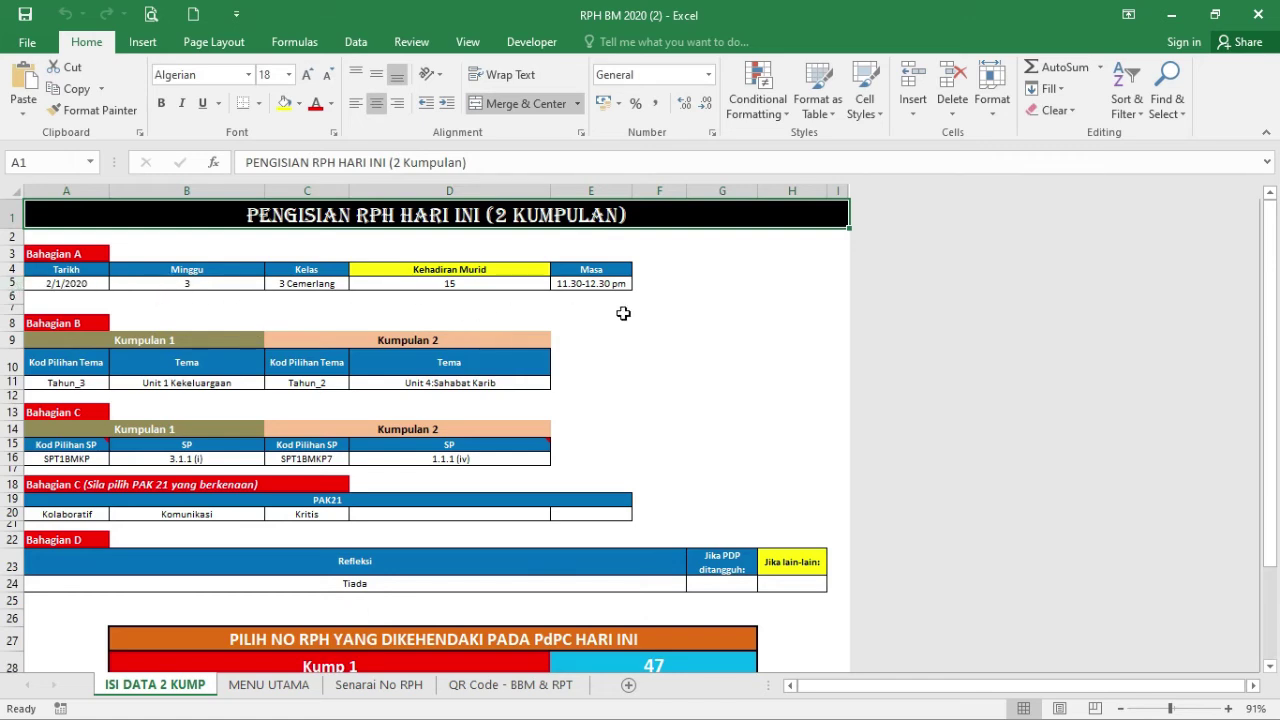
# - Set the Kod Pilihan Tema to Tahun_2 for both Kumpulan 1 and Kumpulan 2 in Bahagian B
pyautogui.click(187, 382)
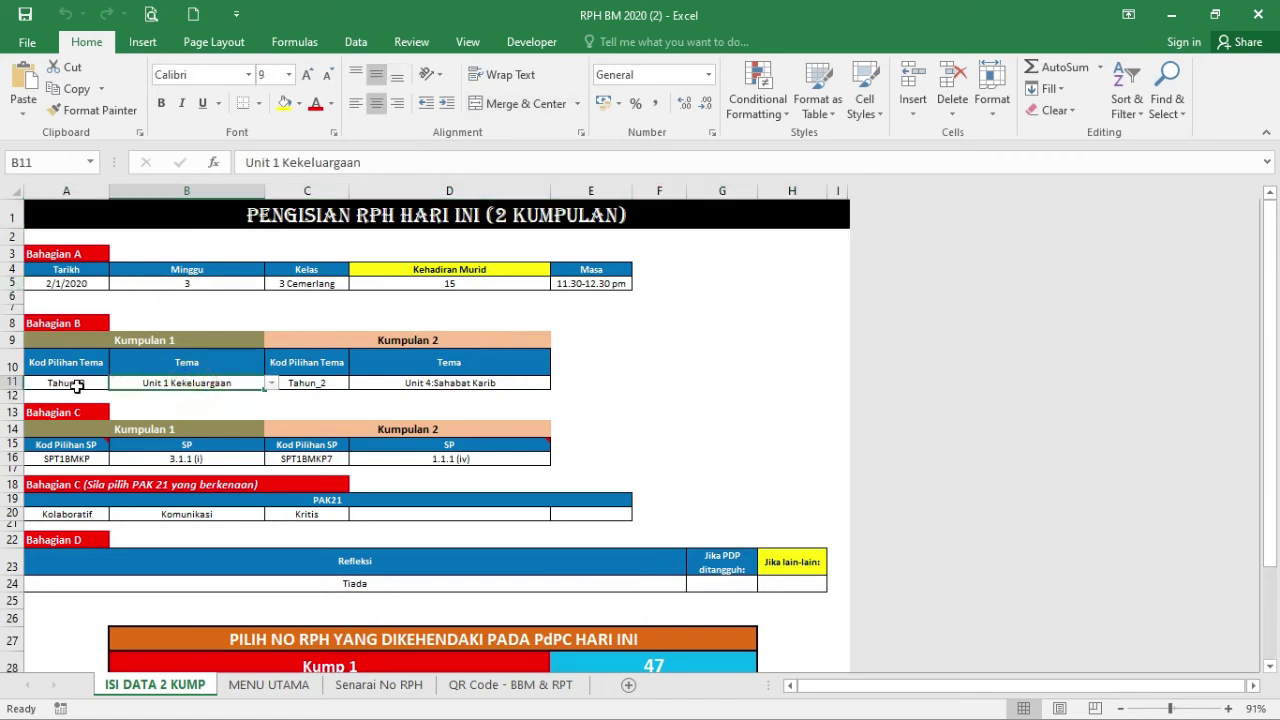
pyautogui.click(104, 383)
pyautogui.click(116, 383)
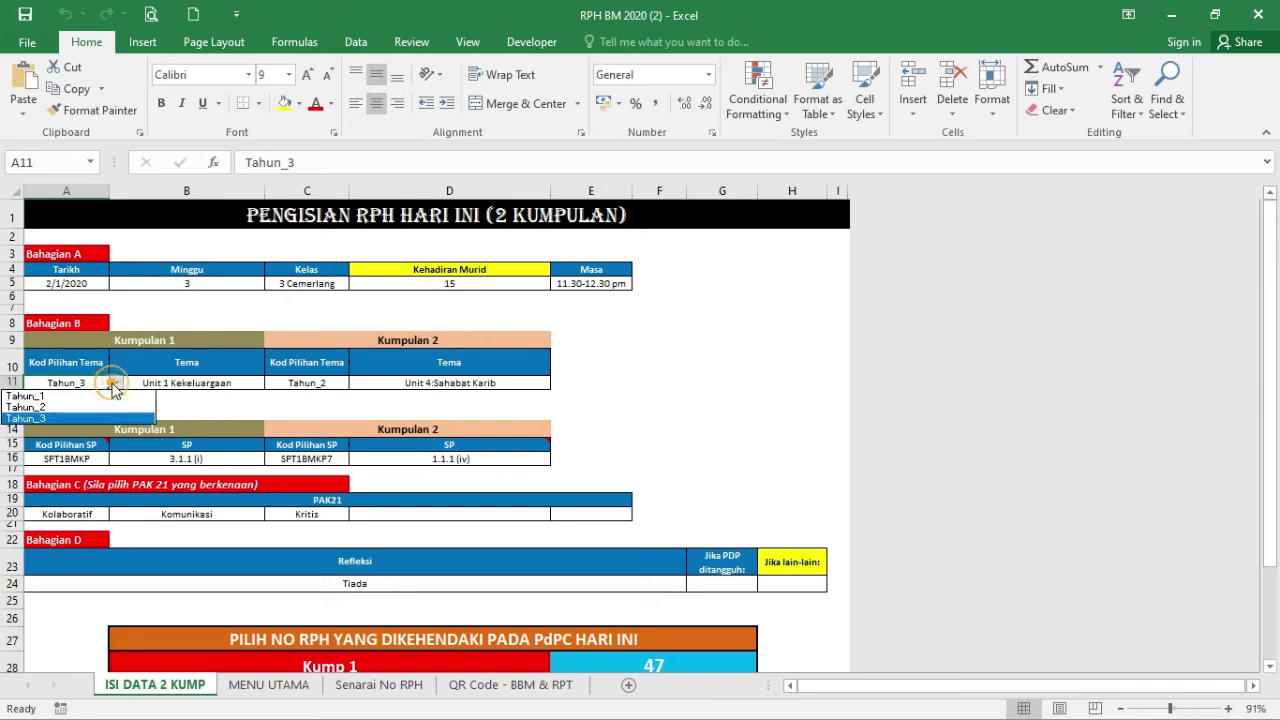
pyautogui.click(216, 402)
pyautogui.click(116, 383)
pyautogui.click(84, 416)
pyautogui.click(320, 387)
pyautogui.click(355, 383)
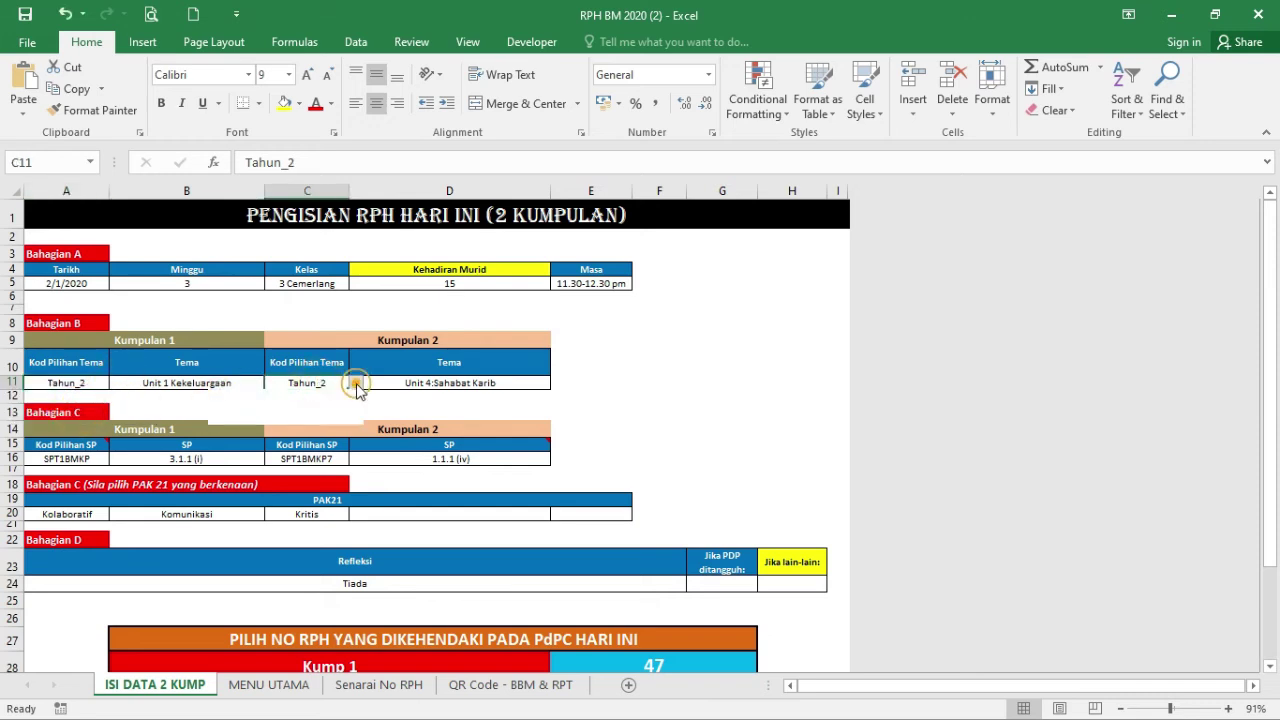
pyautogui.click(335, 410)
pyautogui.click(232, 388)
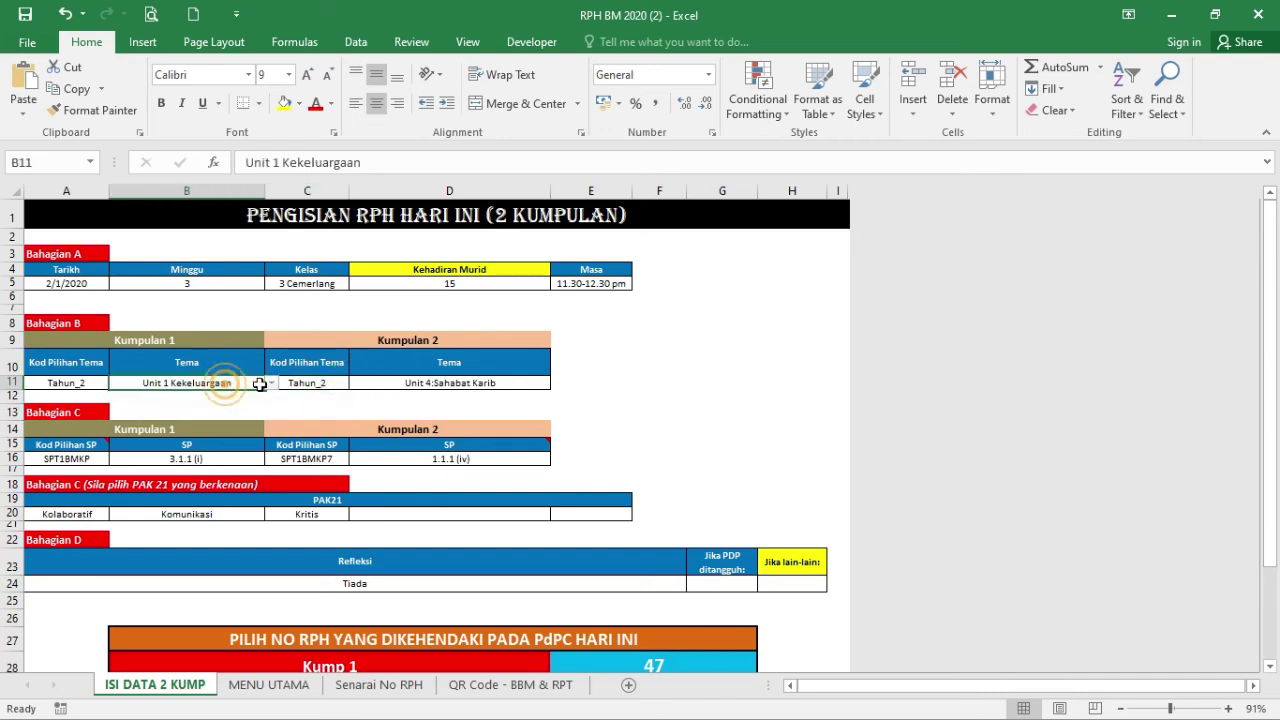
pyautogui.click(481, 383)
pyautogui.click(557, 383)
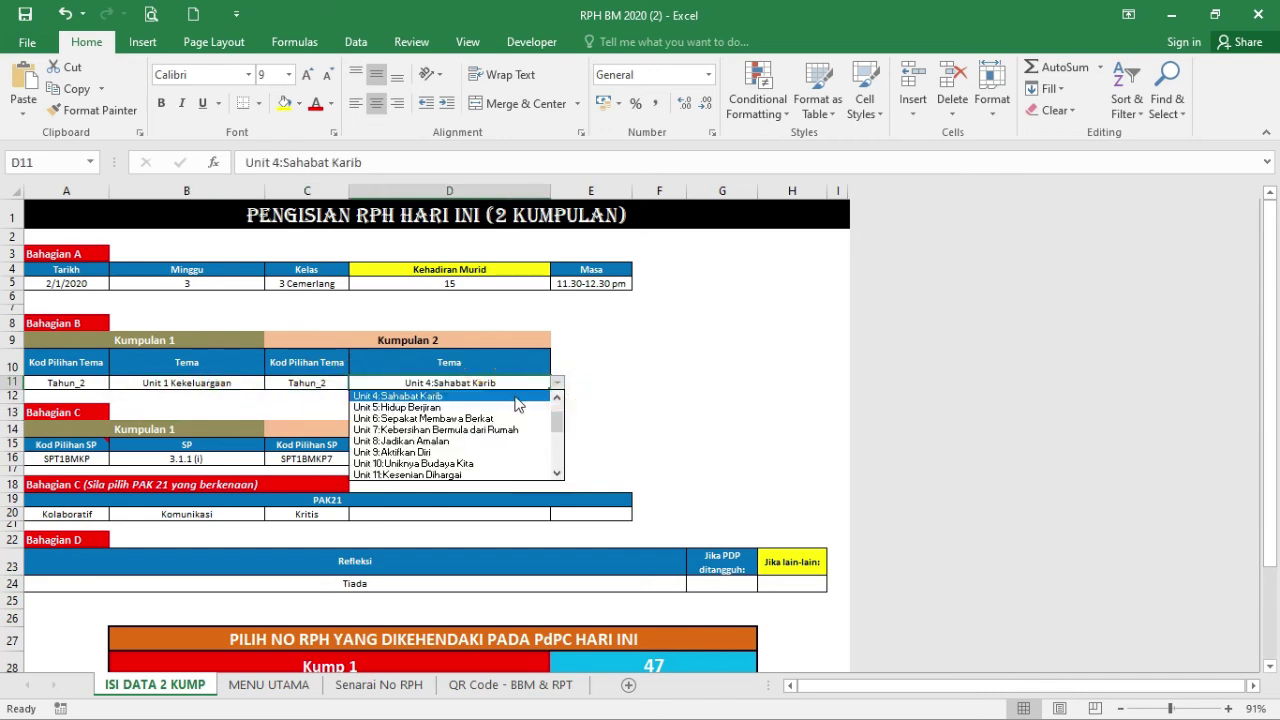
pyautogui.scroll(1, 474, 400)
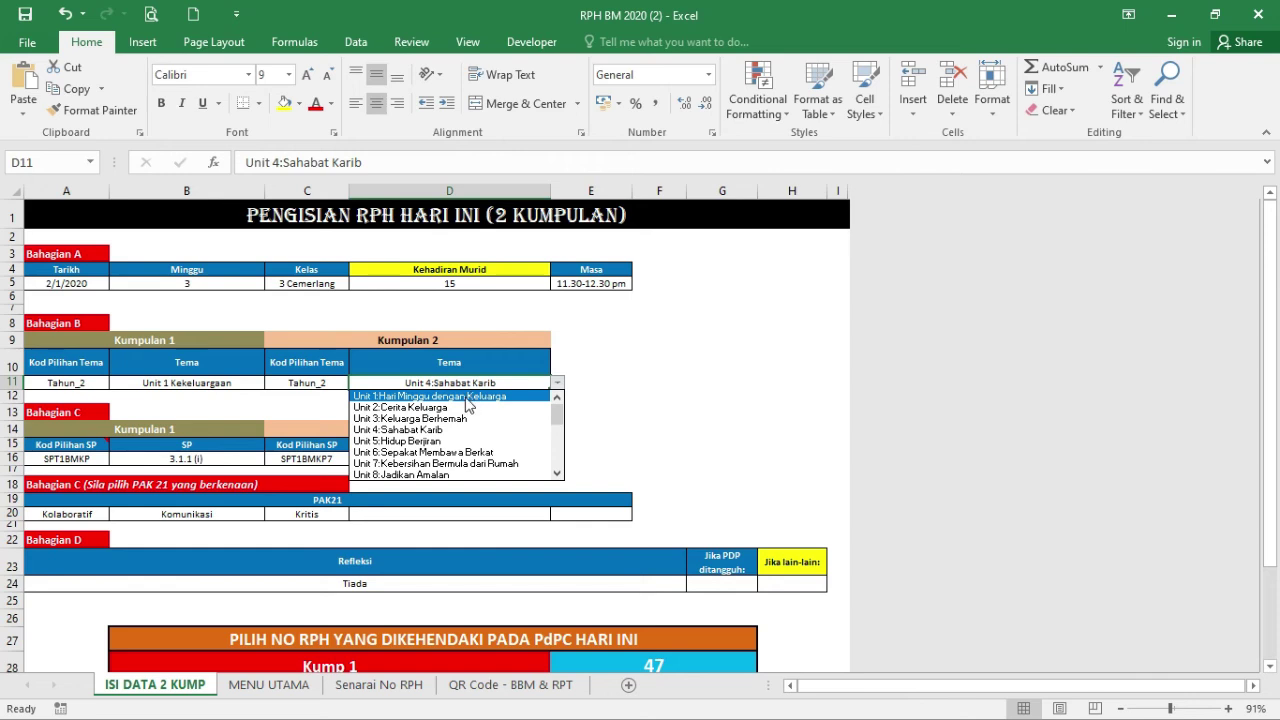
pyautogui.click(187, 396)
# - Set the Tema of both Kumpulan 1 and Kumpulan 2 to Unit 1:Hari Minggu dengan Keluarga
pyautogui.click(190, 383)
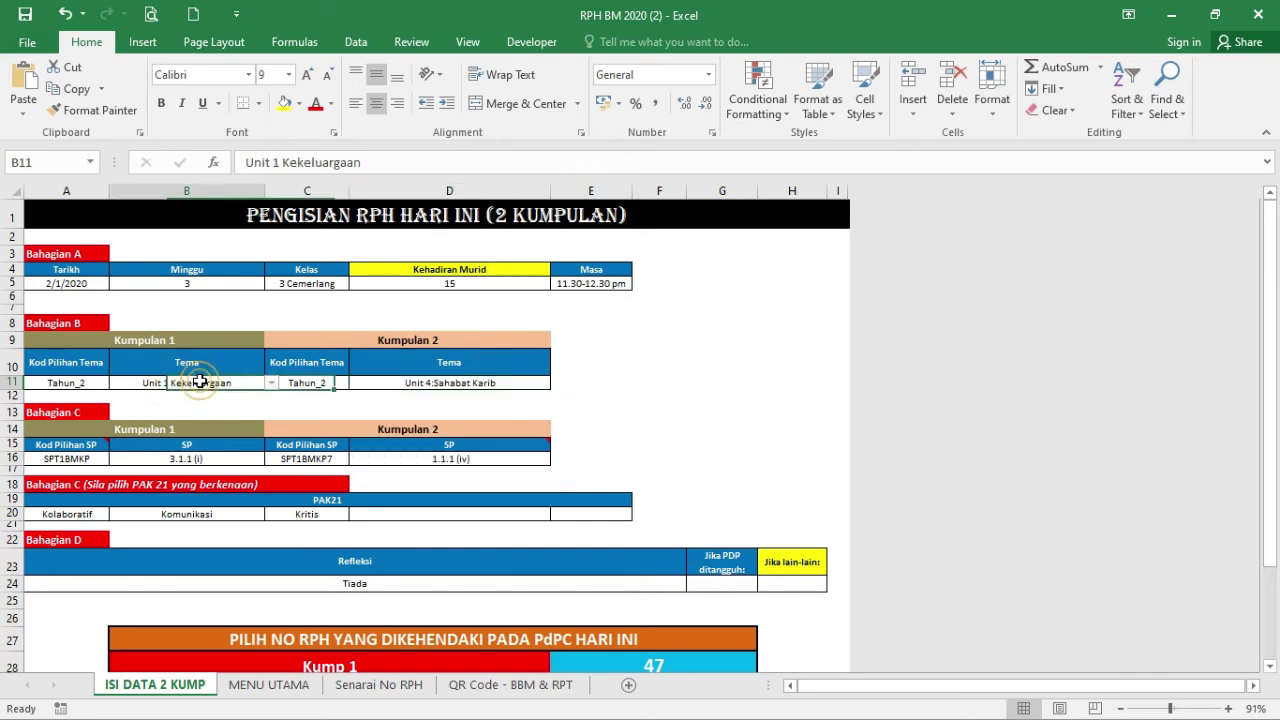
pyautogui.click(271, 383)
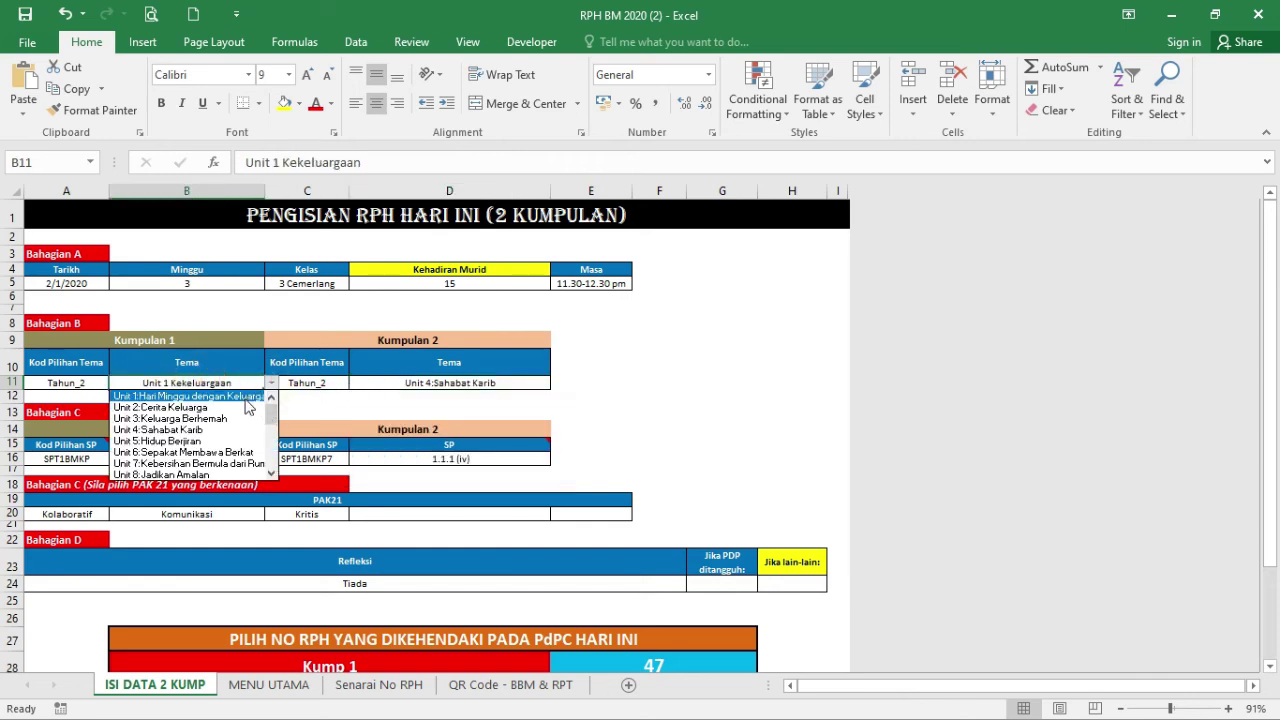
pyautogui.click(250, 397)
pyautogui.click(492, 388)
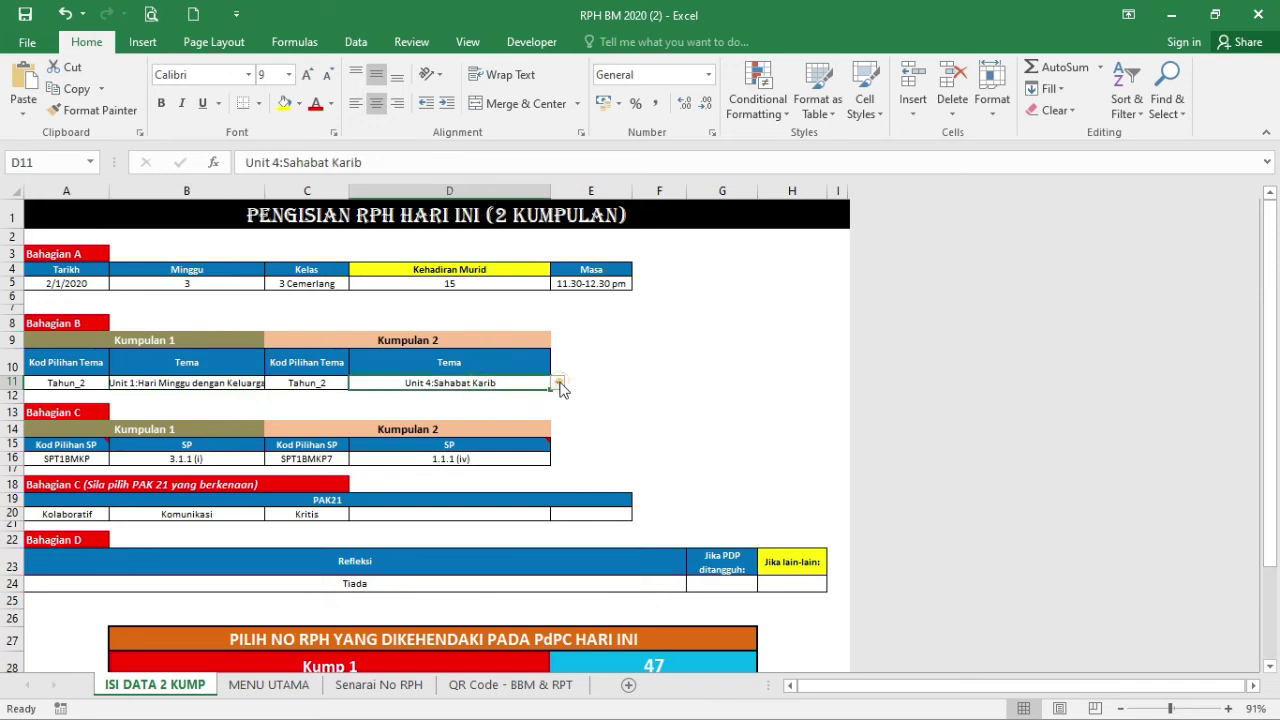
pyautogui.click(557, 383)
pyautogui.scroll(1, 557, 428)
pyautogui.click(420, 396)
pyautogui.click(645, 411)
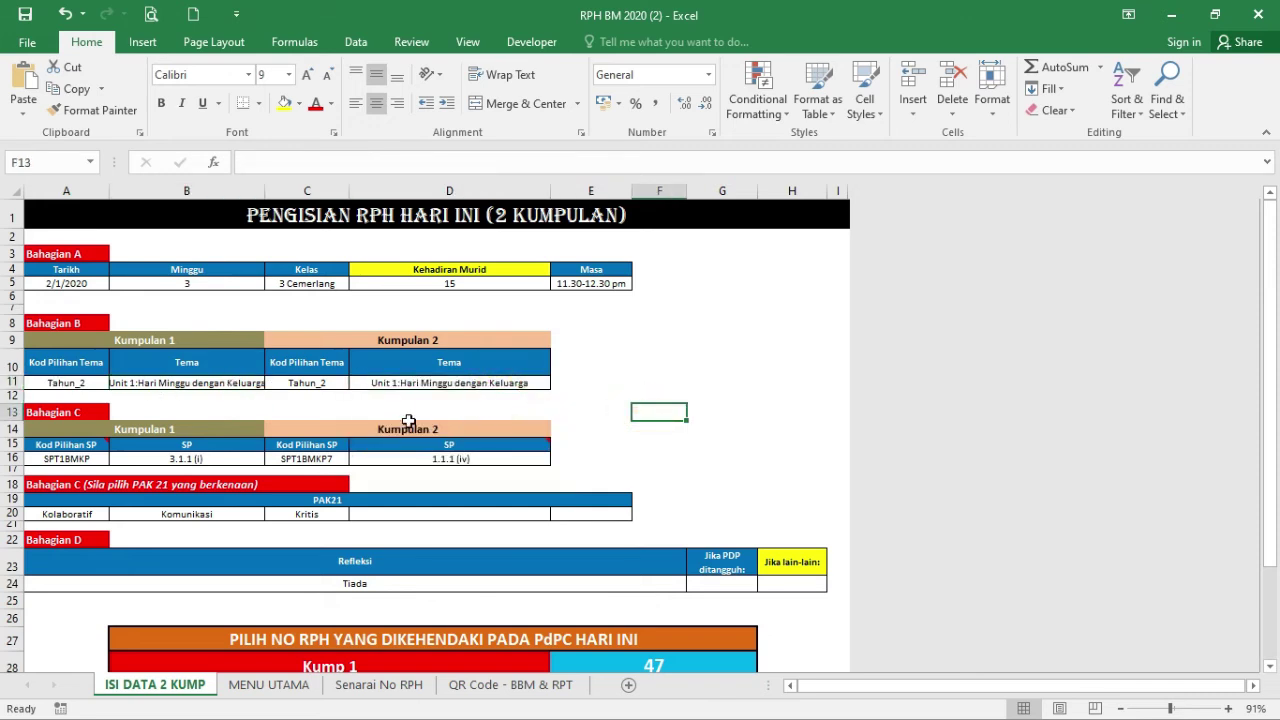
# - Set Kumpulan 1's Kod Pilihan SP to SPT2BMKP2 and choose the blank entry for its SP
pyautogui.click(90, 460)
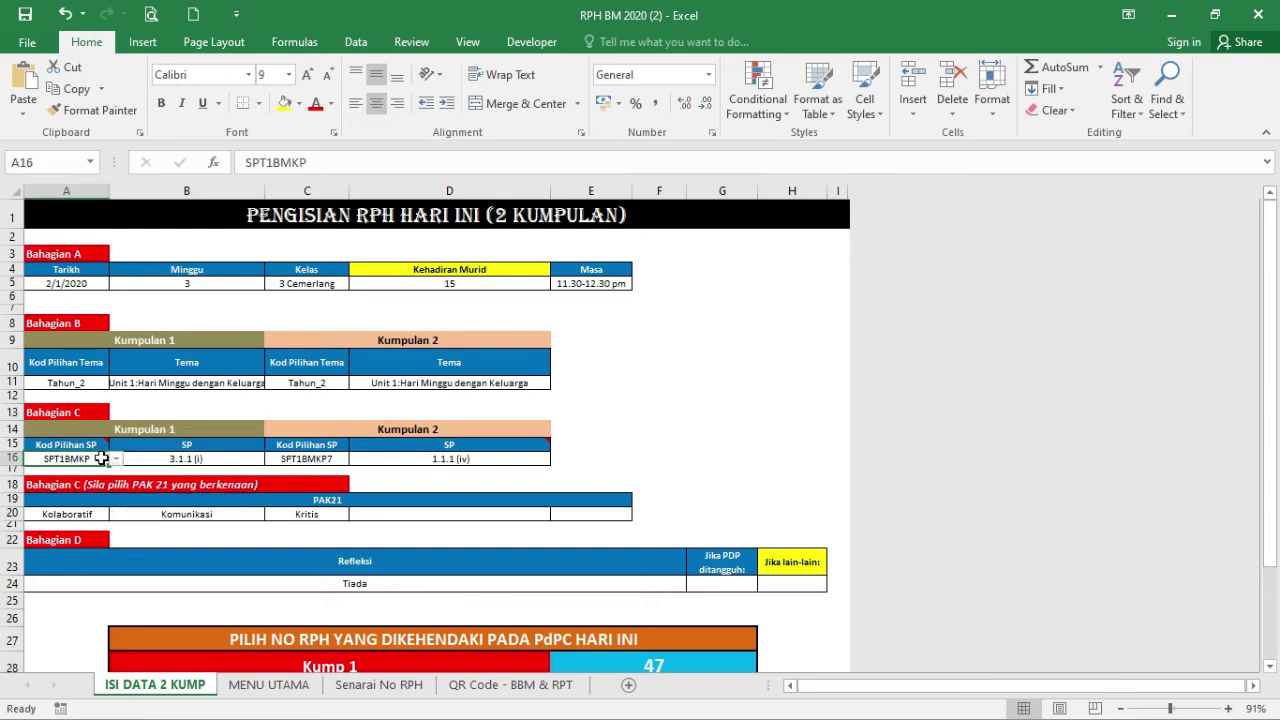
pyautogui.click(116, 459)
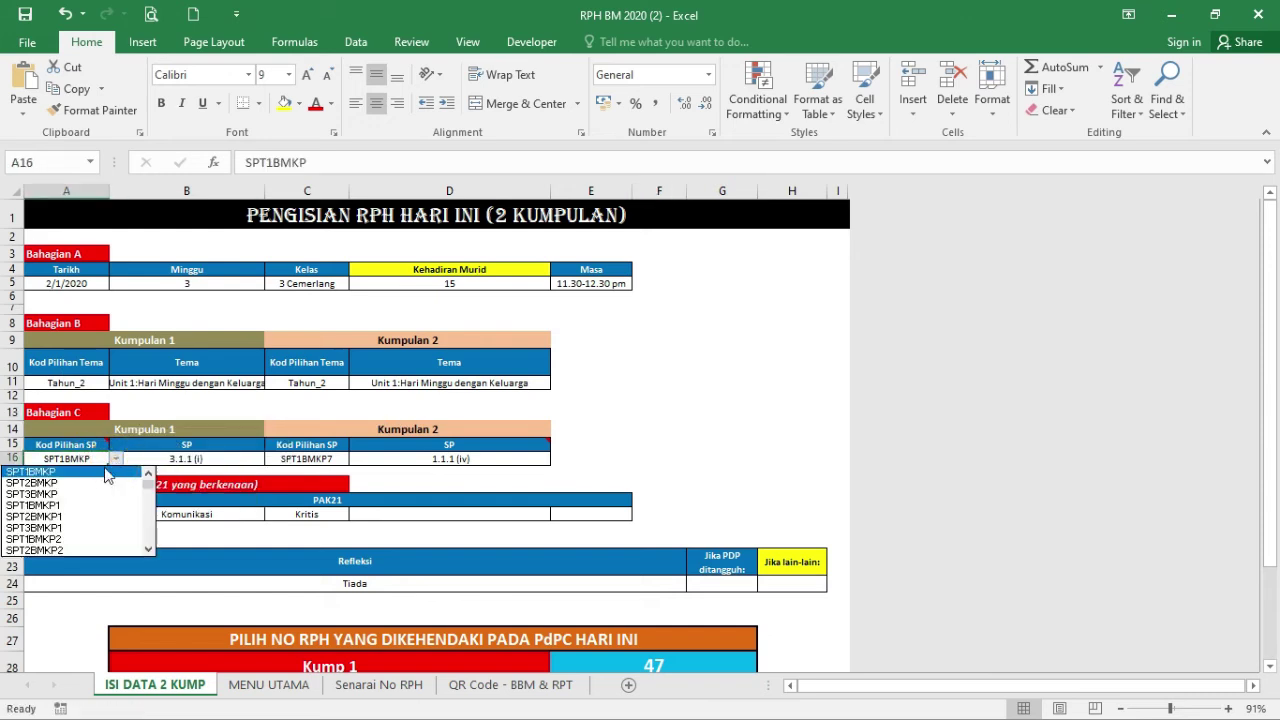
pyautogui.click(40, 550)
pyautogui.click(201, 458)
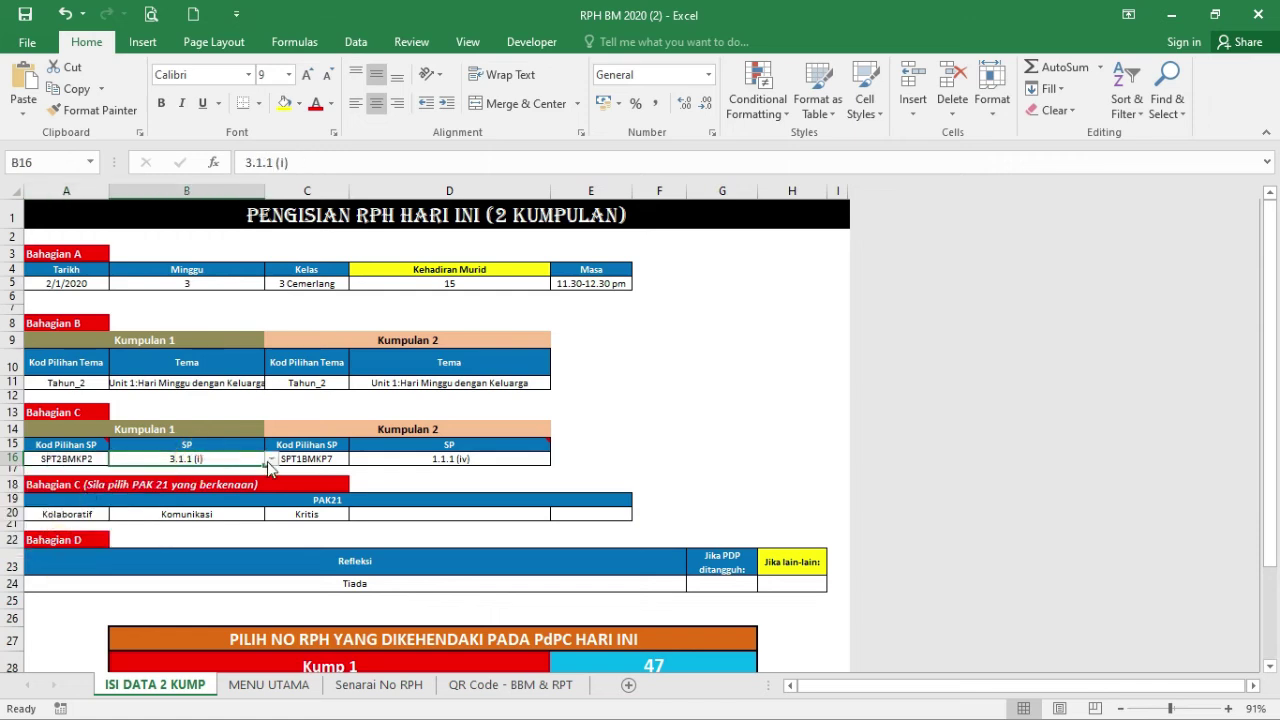
pyautogui.click(271, 459)
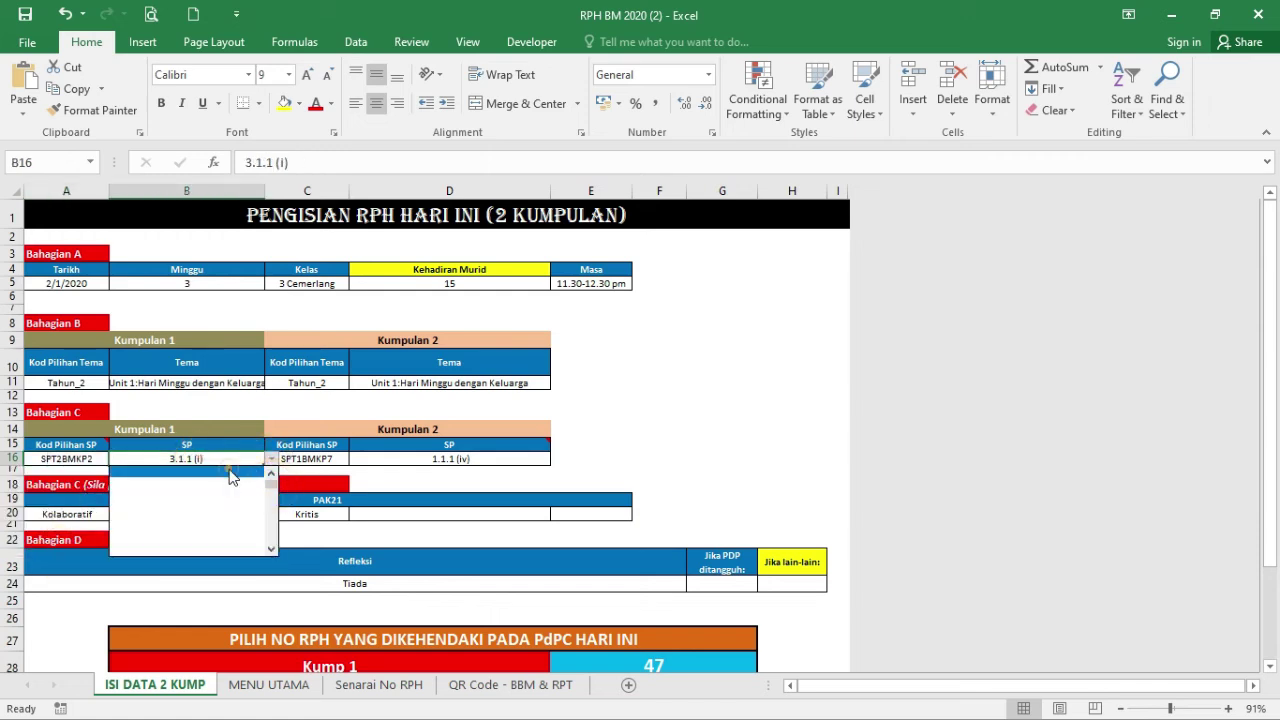
pyautogui.click(230, 476)
# - Set Kumpulan 2's Kod Pilihan SP to SPT2BMKP11 and its SP to 1.2.1
pyautogui.click(305, 462)
pyautogui.click(354, 459)
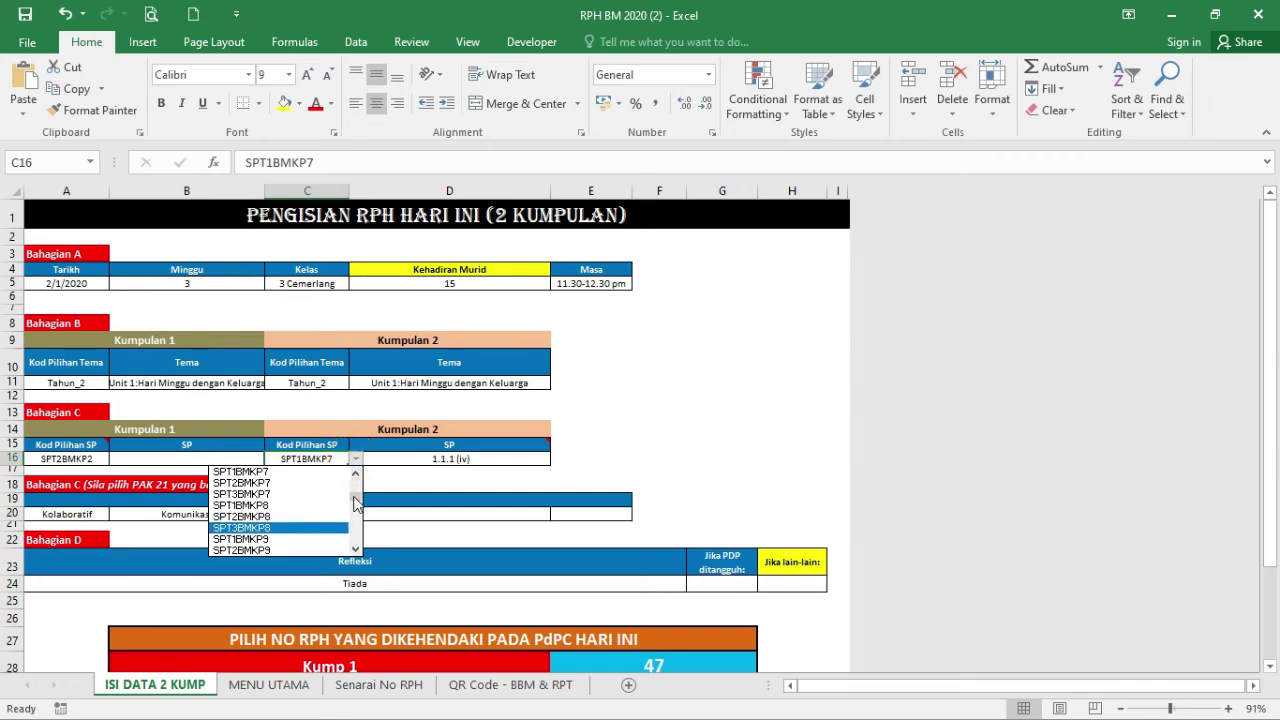
pyautogui.moveTo(356, 497); pyautogui.dragTo(356, 507)
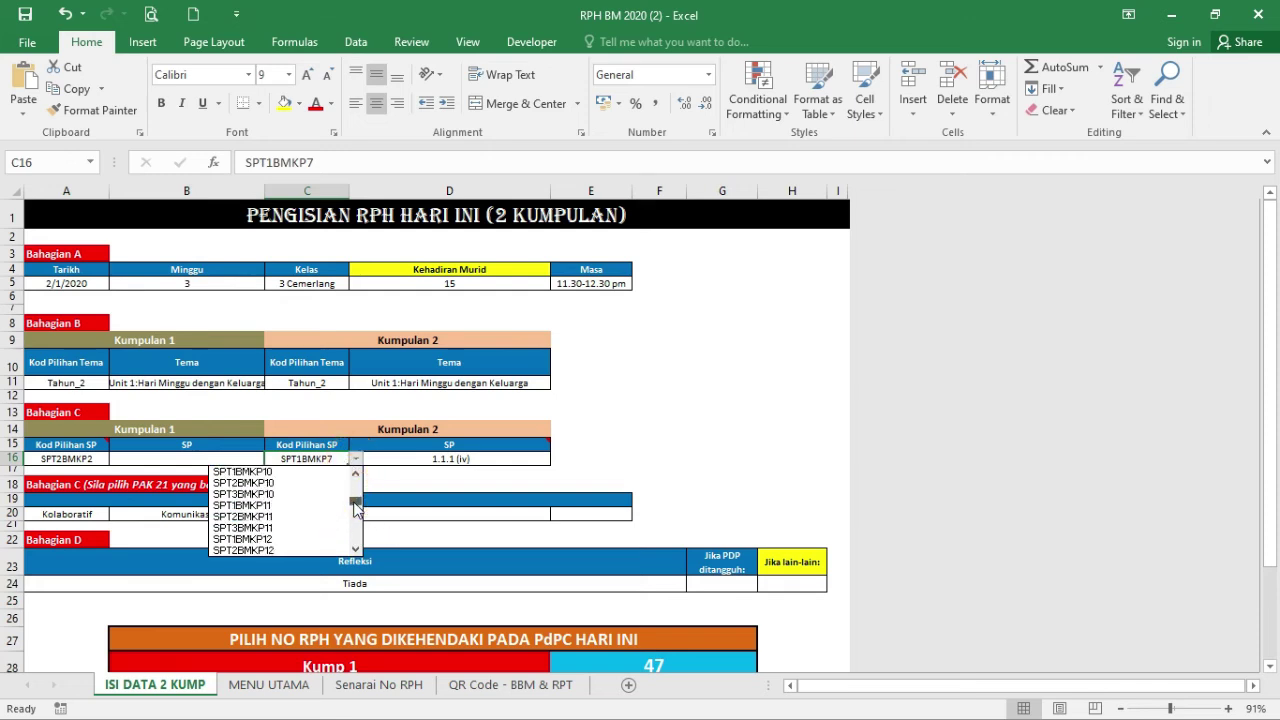
pyautogui.click(282, 517)
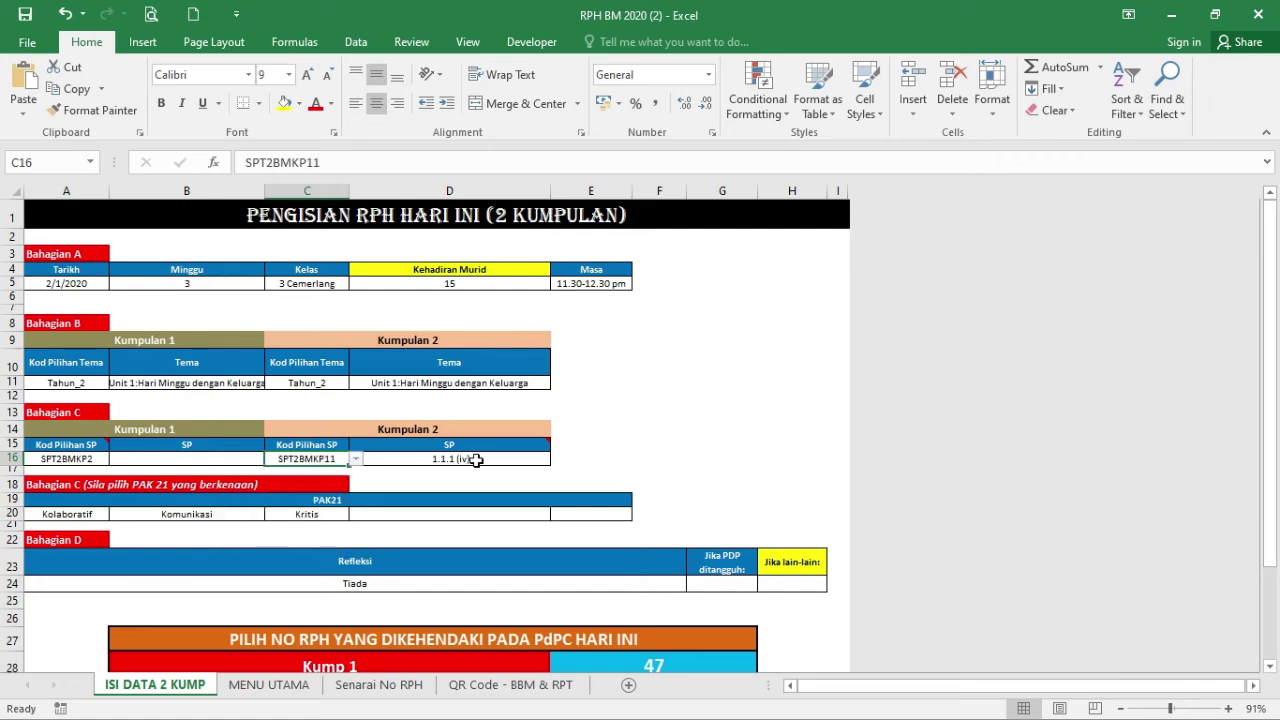
pyautogui.click(476, 459)
pyautogui.click(555, 458)
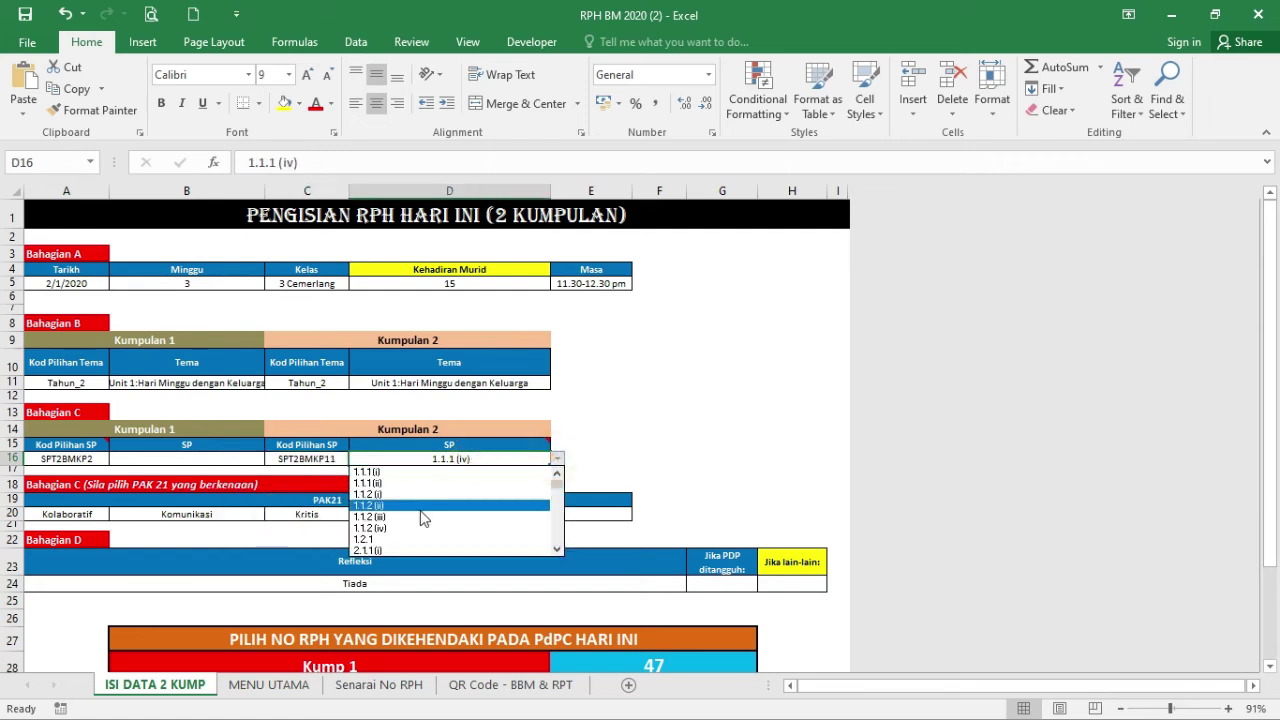
pyautogui.click(410, 543)
pyautogui.click(645, 448)
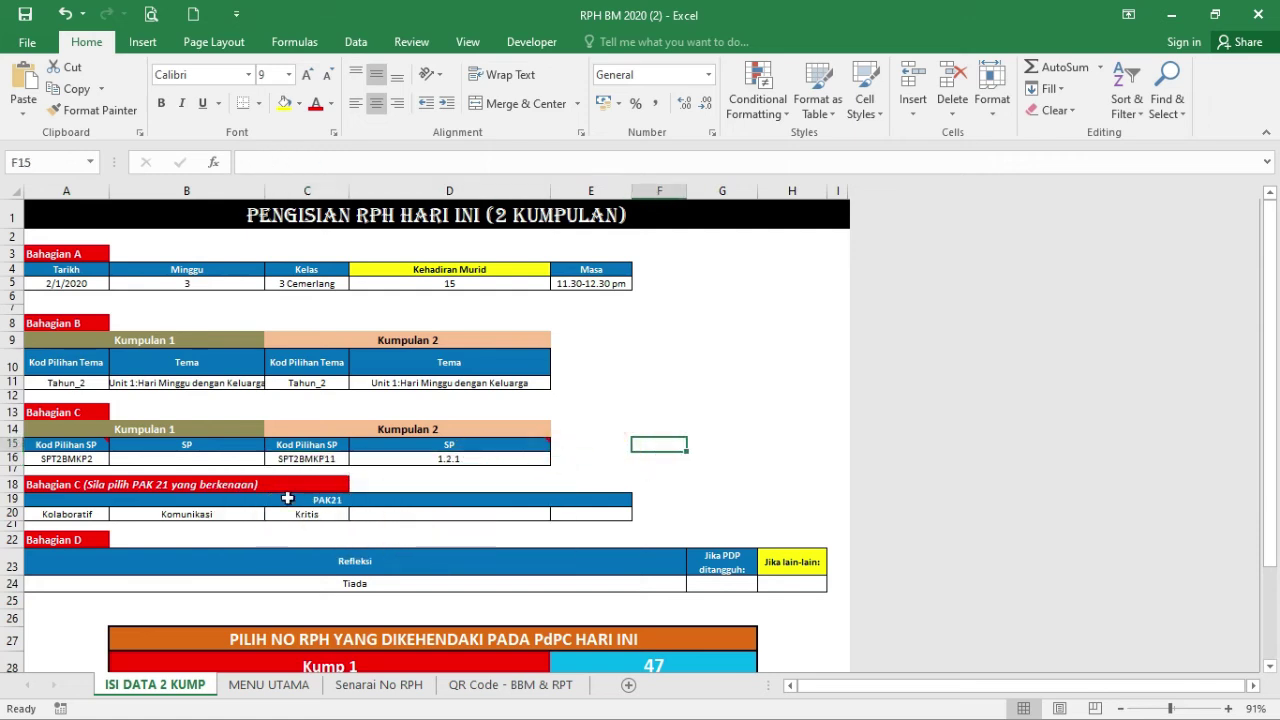
pyautogui.click(82, 516)
pyautogui.moveTo(82, 516); pyautogui.dragTo(190, 516)
pyautogui.click(116, 515)
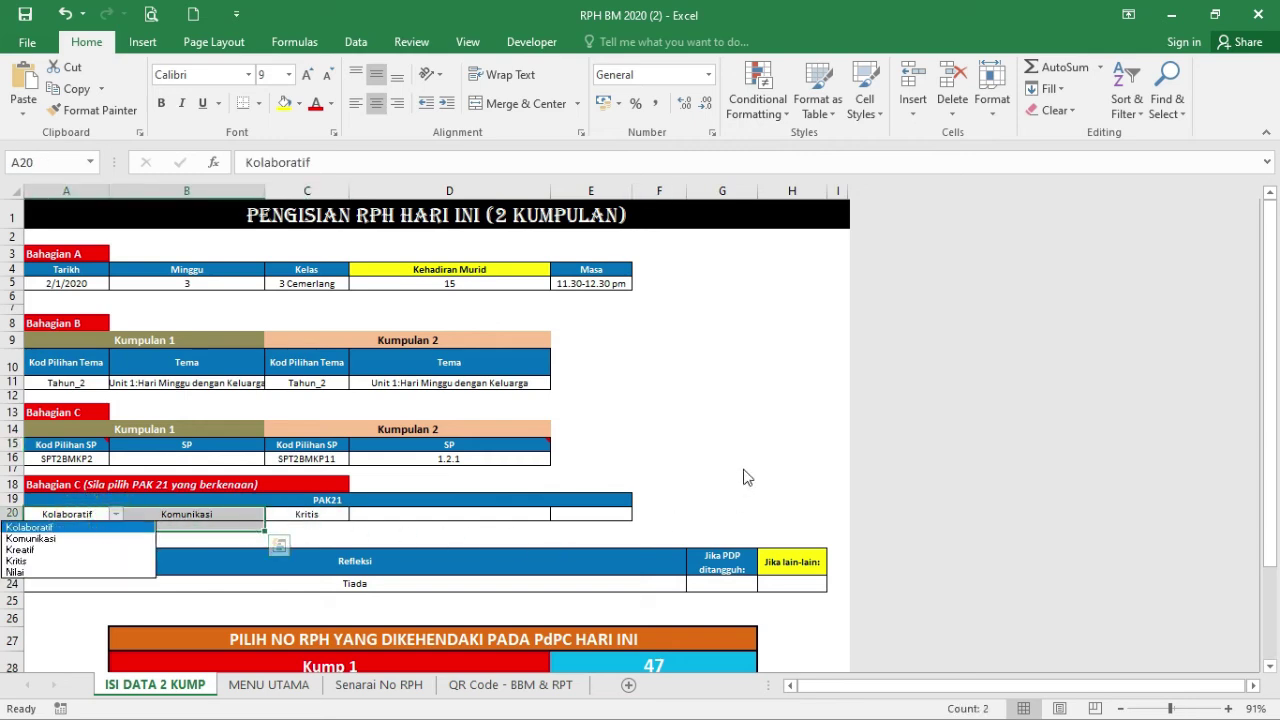
pyautogui.press('Escape')
# - Set the Refleksi in Bahagian D to the entry "Murid menguasai objektif dan diberi Latihan Pengayaan"
pyautogui.click(383, 583)
pyautogui.click(694, 583)
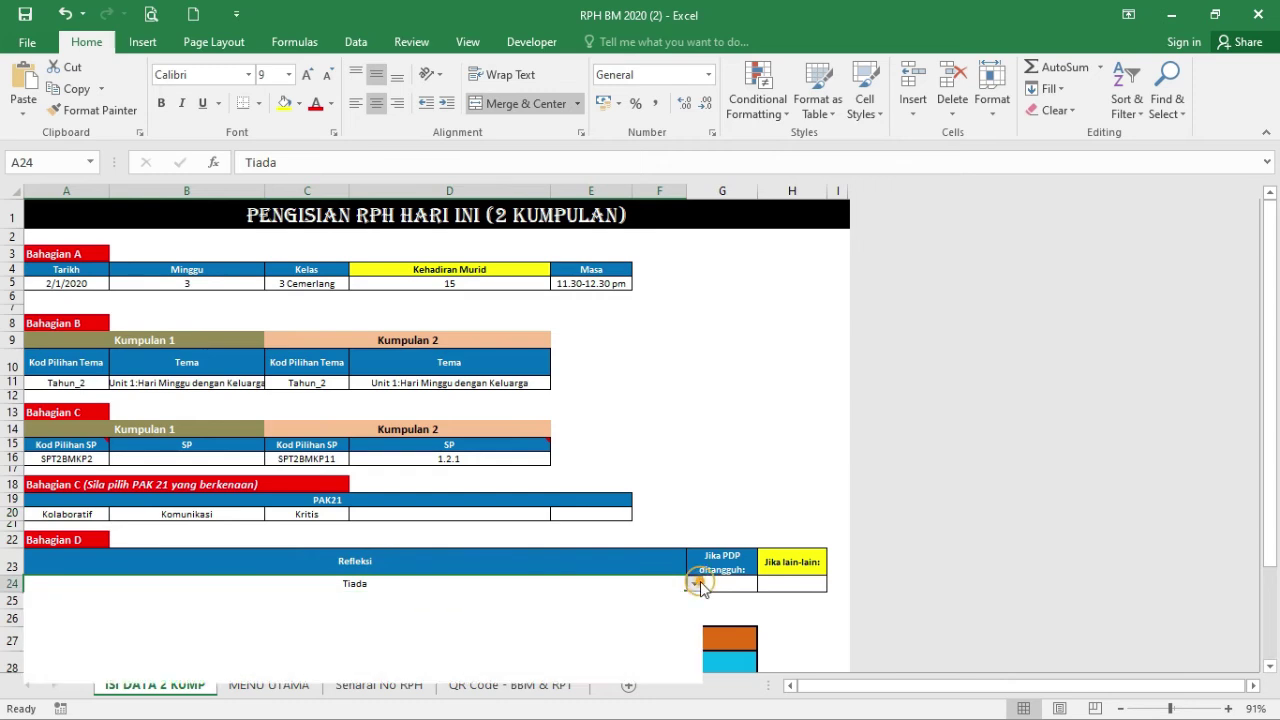
pyautogui.click(244, 632)
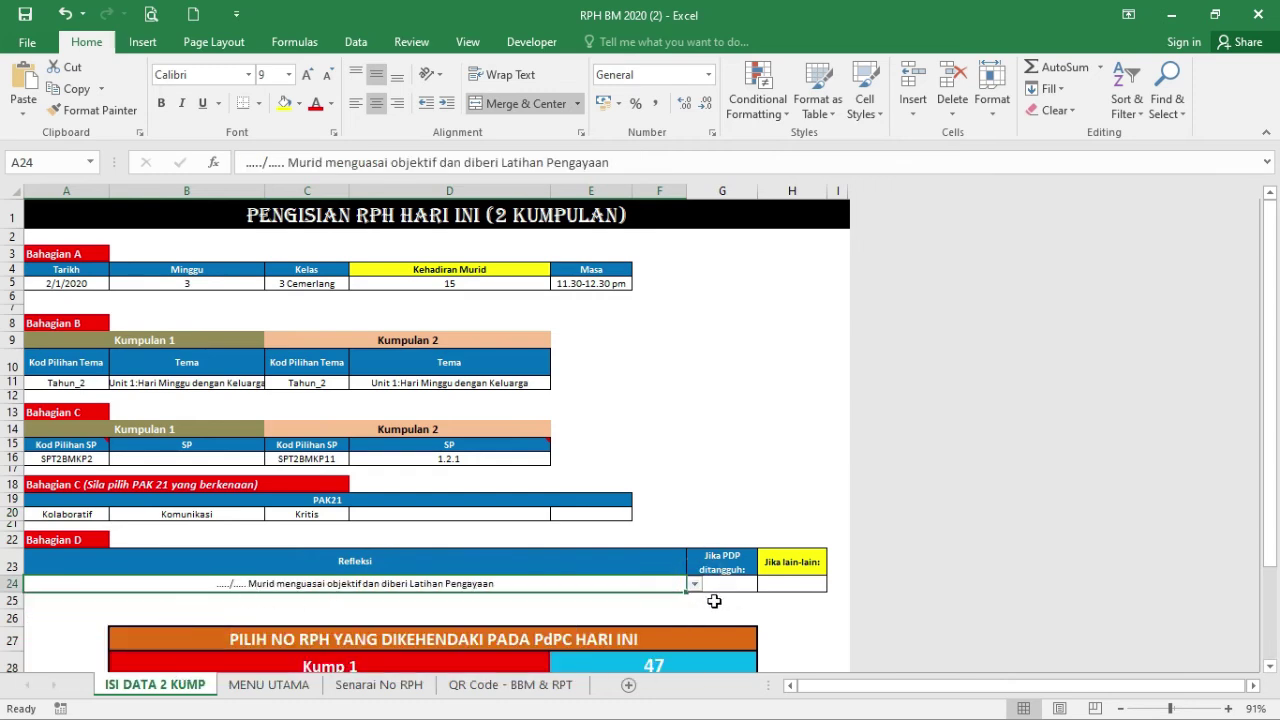
# - Fill in the pupil counts at the start of the Refleksi sentence as "2./ 8."
pyautogui.doubleClick(220, 583)
pyautogui.write('2')
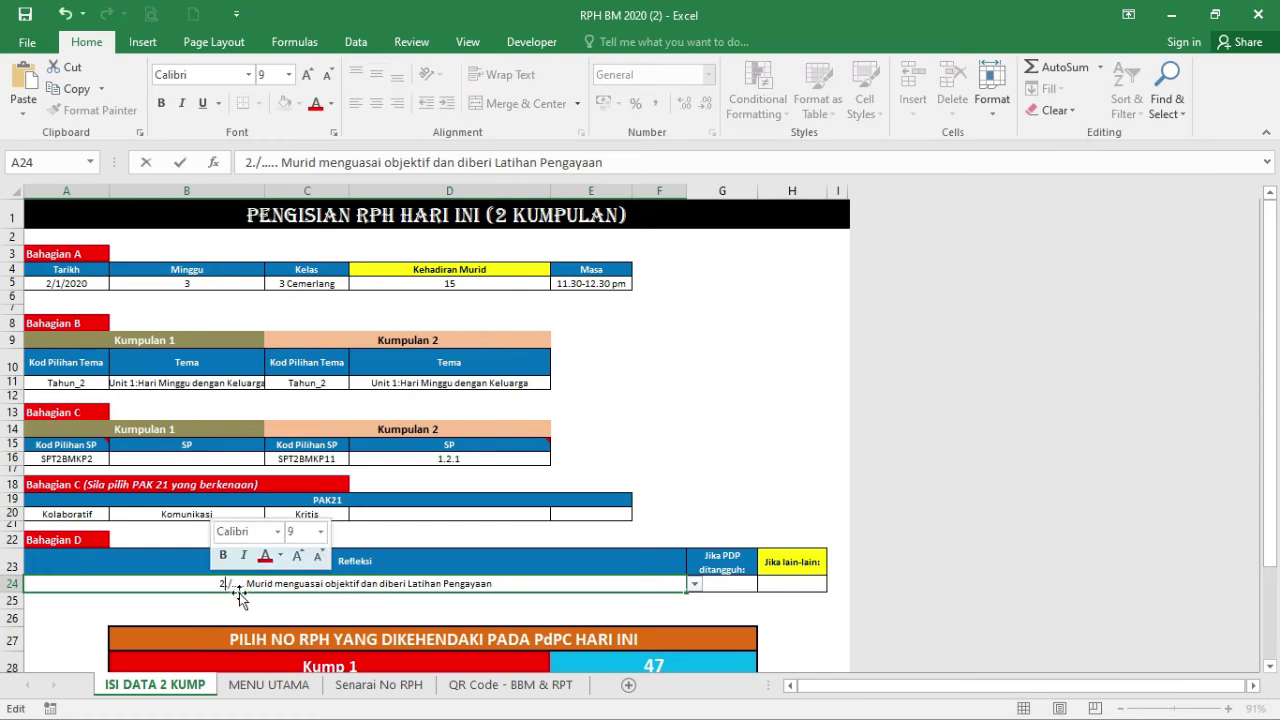
pyautogui.moveTo(241, 583); pyautogui.dragTo(232, 583)
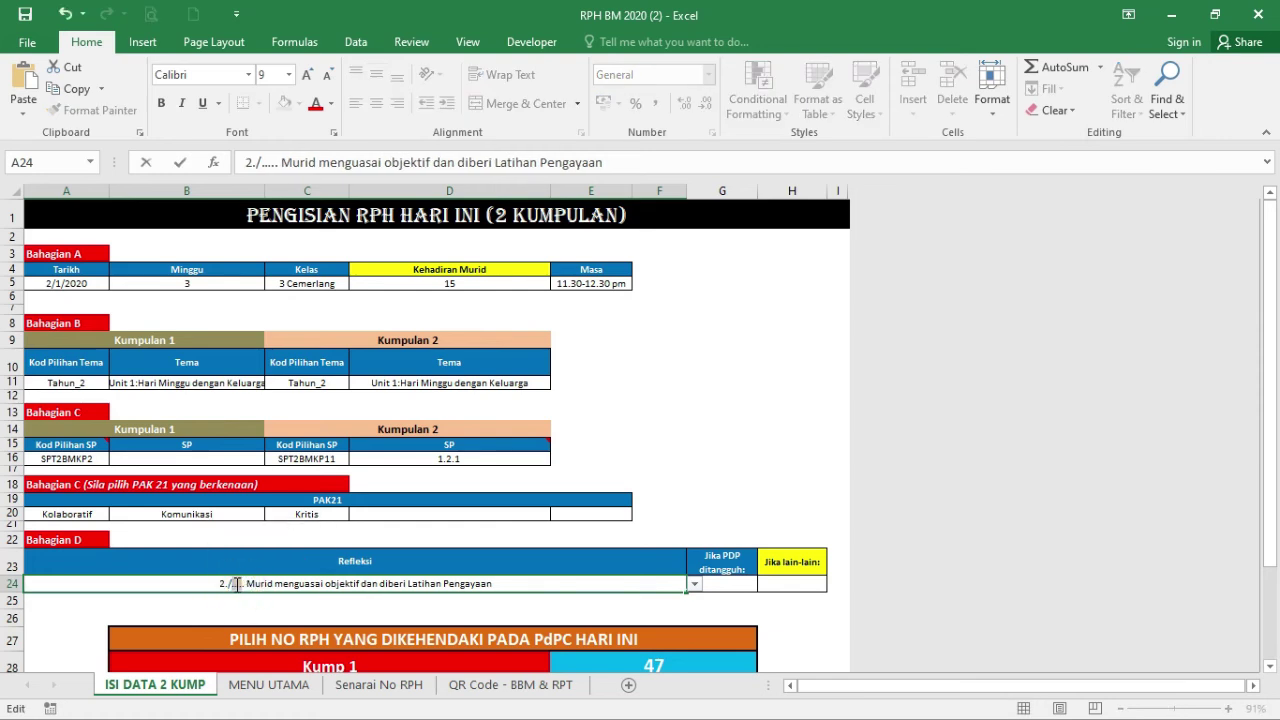
pyautogui.write('7')
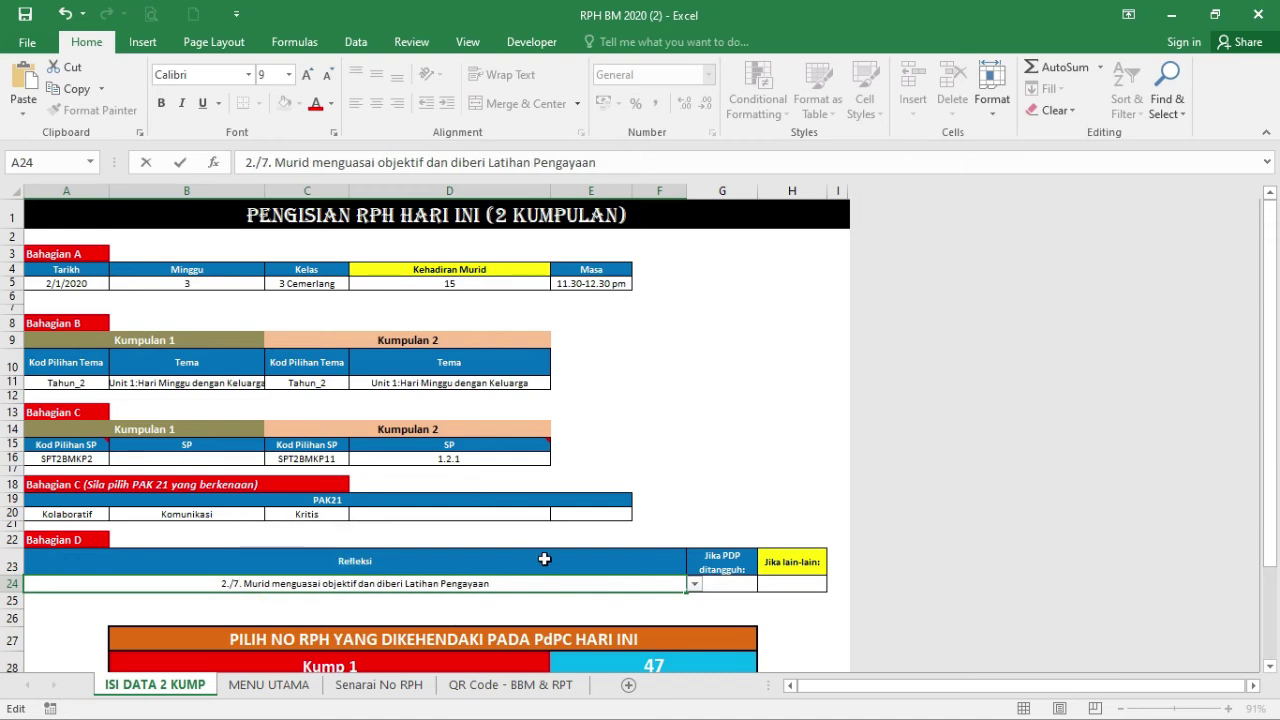
pyautogui.press('BackSpace')
pyautogui.write('8')
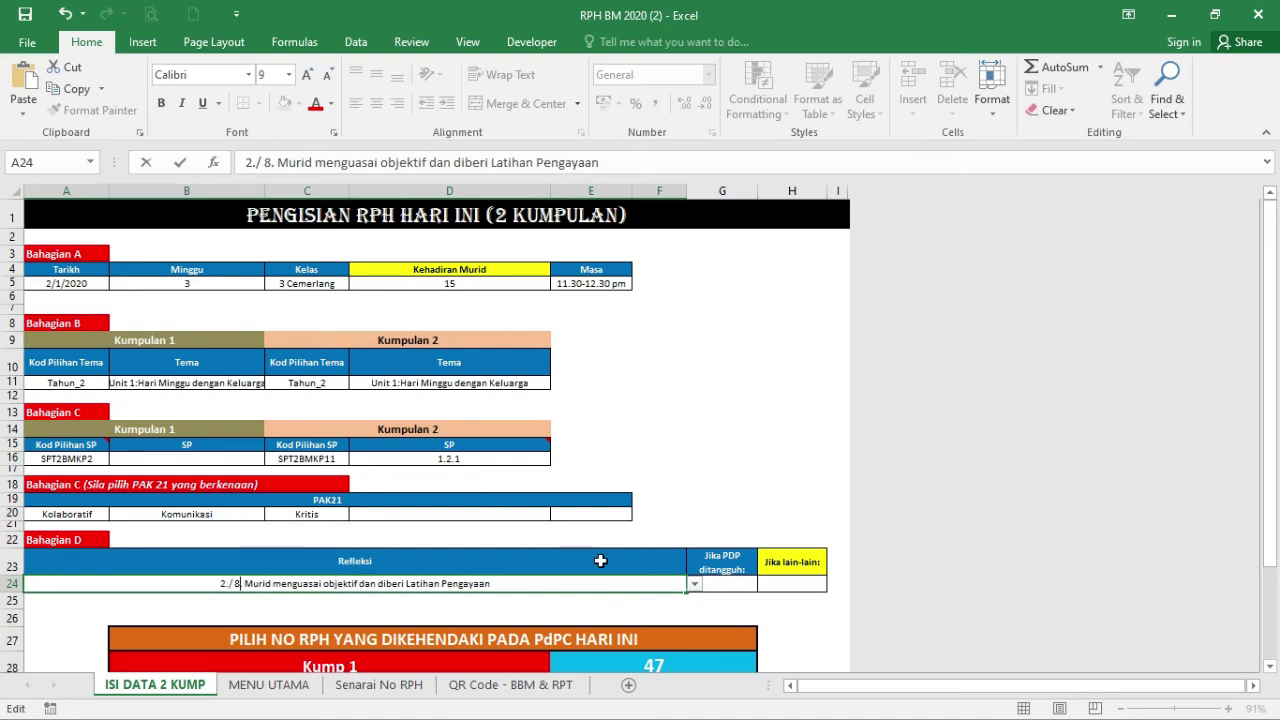
pyautogui.click(729, 582)
# - Examine the Senarai No RPH reference list for the RPH numbers and Kemahiran that suit Kump 1 and Kump 2
pyautogui.scroll(-2, 515, 598)
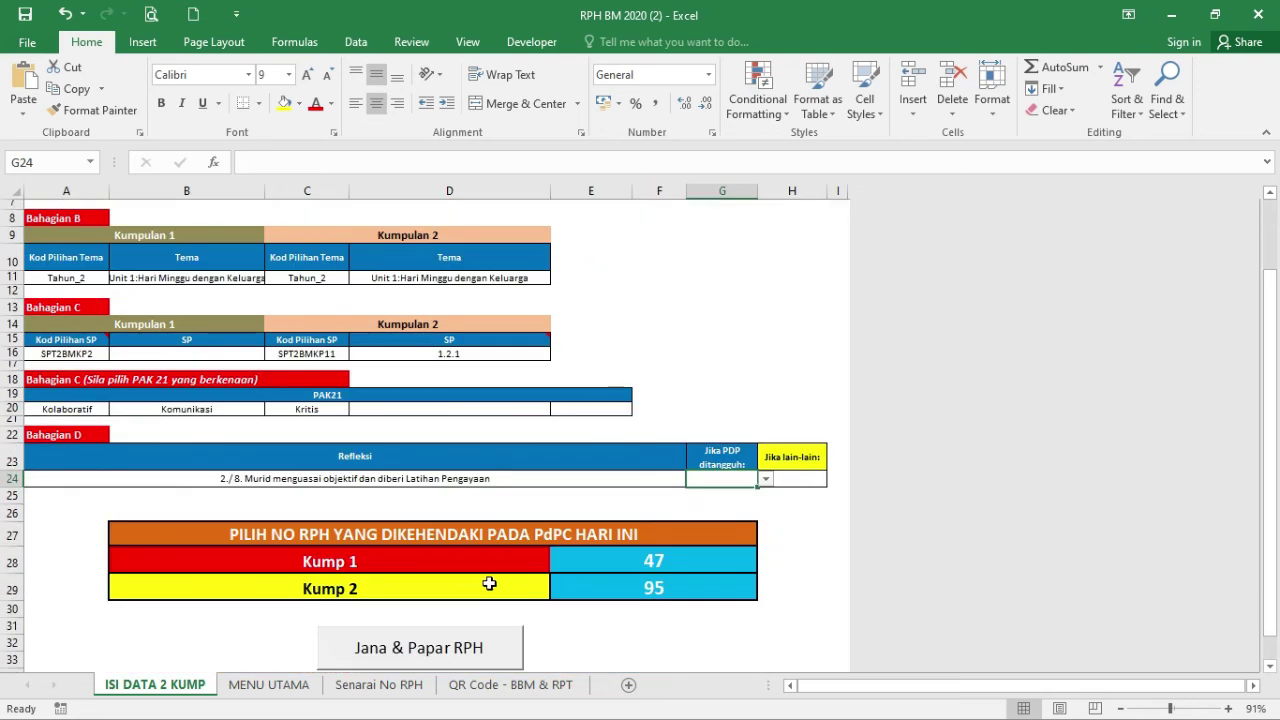
pyautogui.click(660, 561)
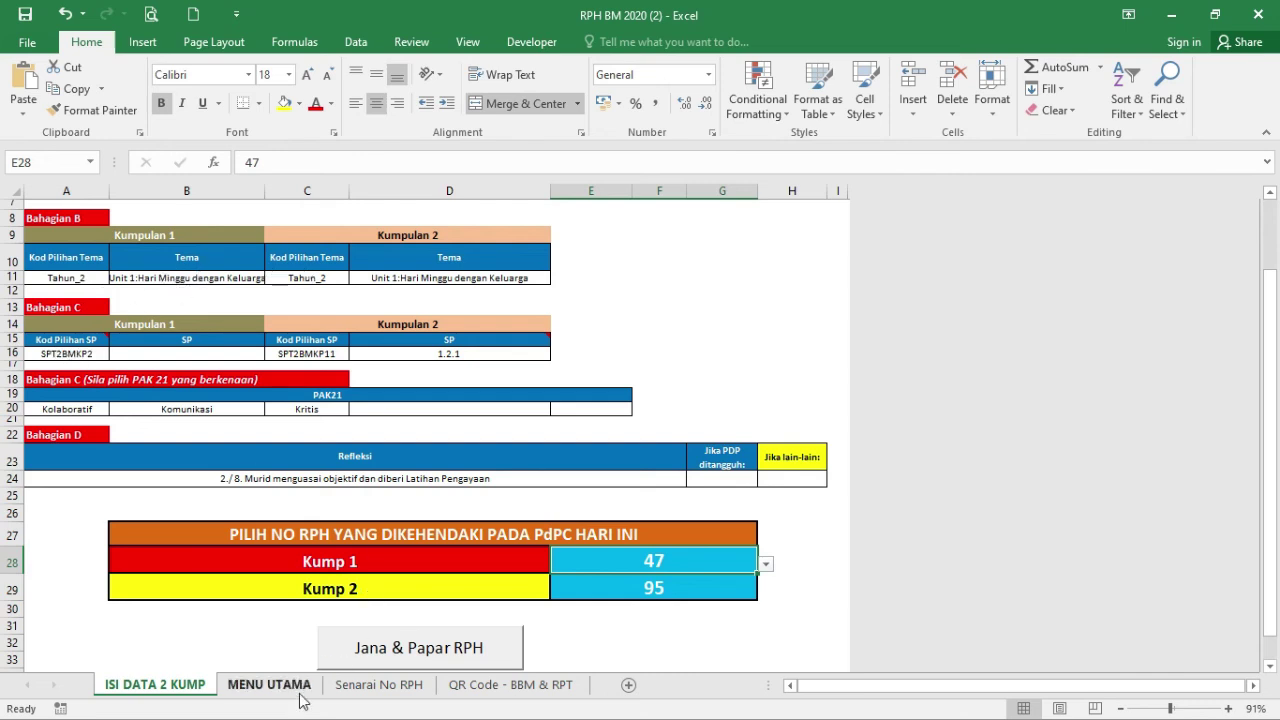
pyautogui.click(375, 691)
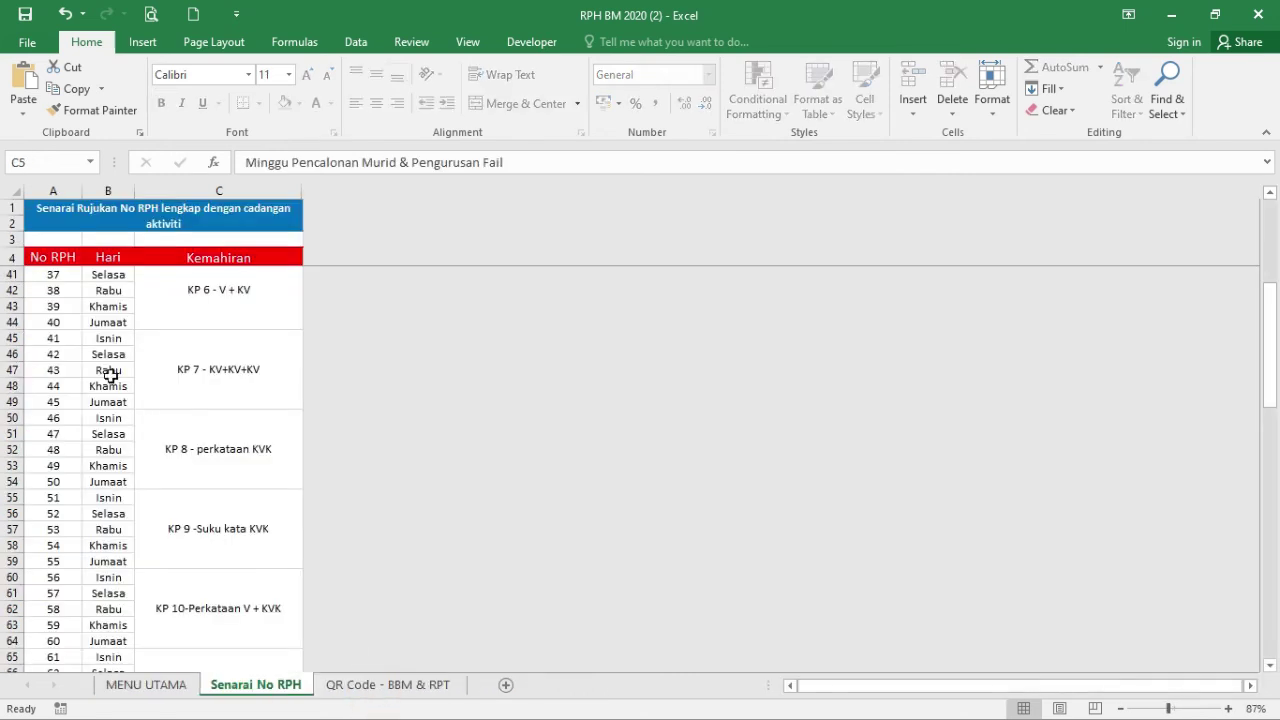
pyautogui.scroll(12, 120, 370)
pyautogui.scroll(-1, 185, 479)
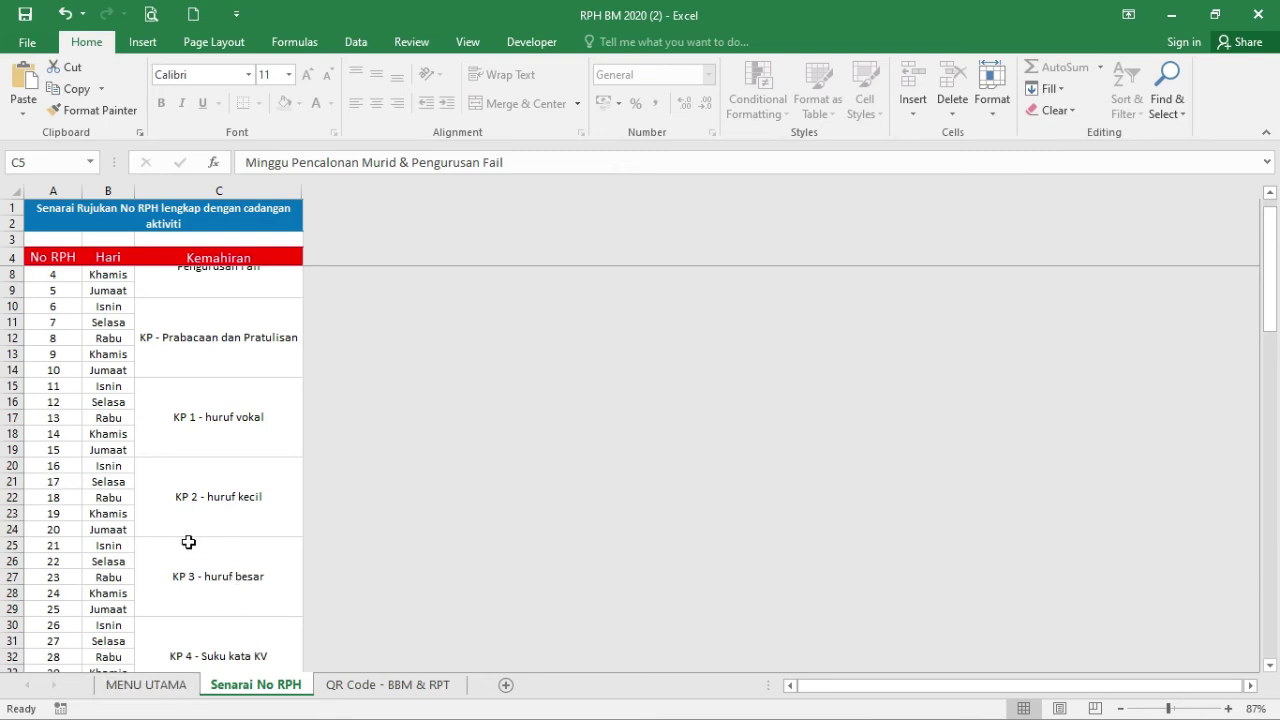
pyautogui.click(146, 684)
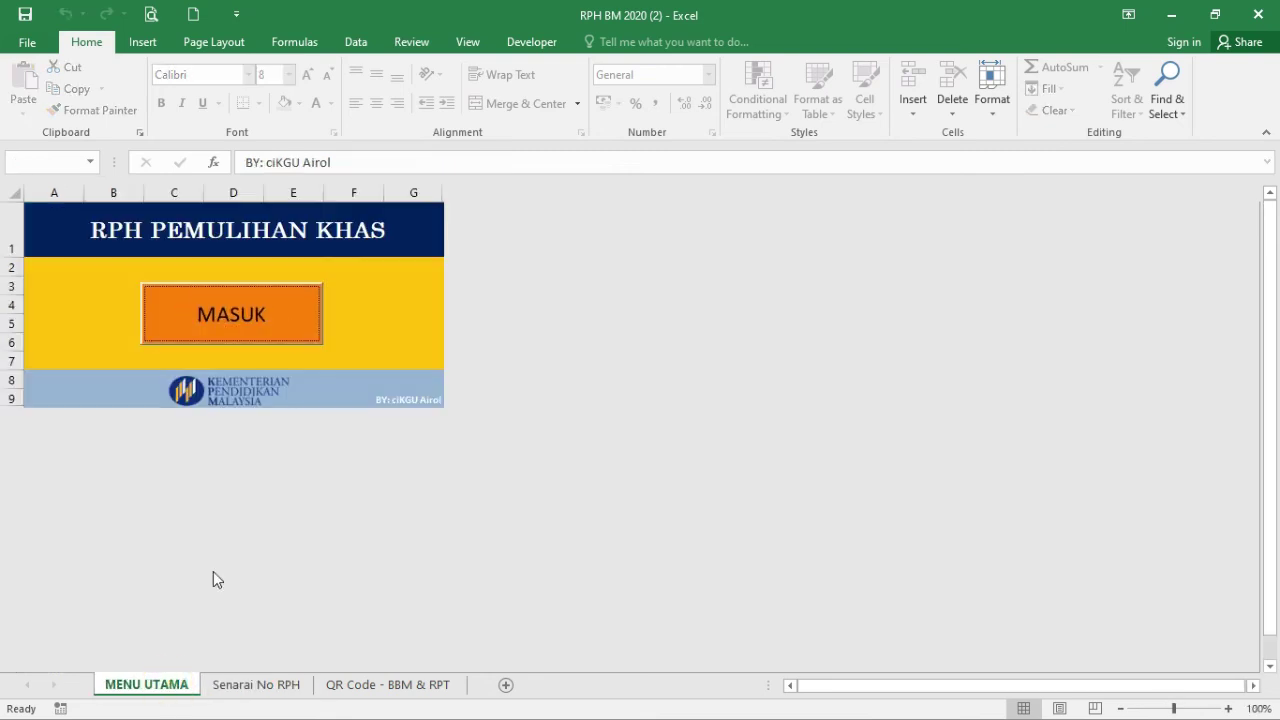
pyautogui.click(211, 335)
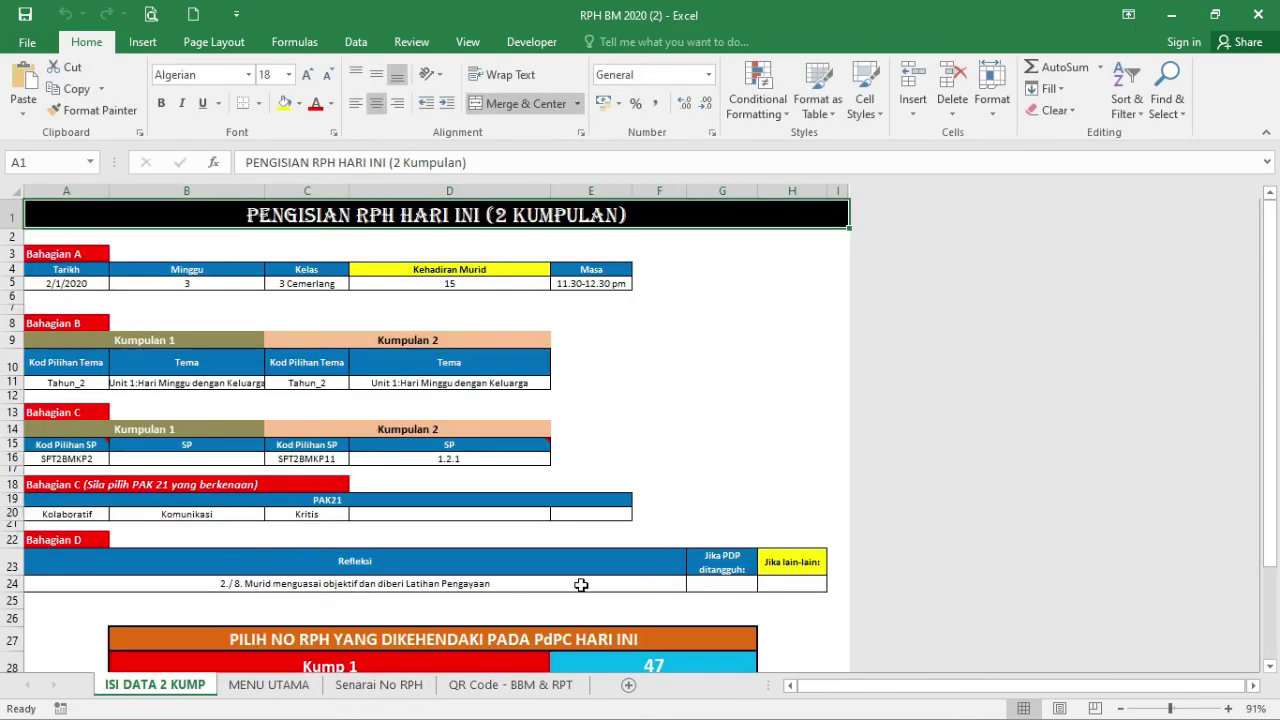
pyautogui.scroll(-2, 581, 584)
pyautogui.click(379, 684)
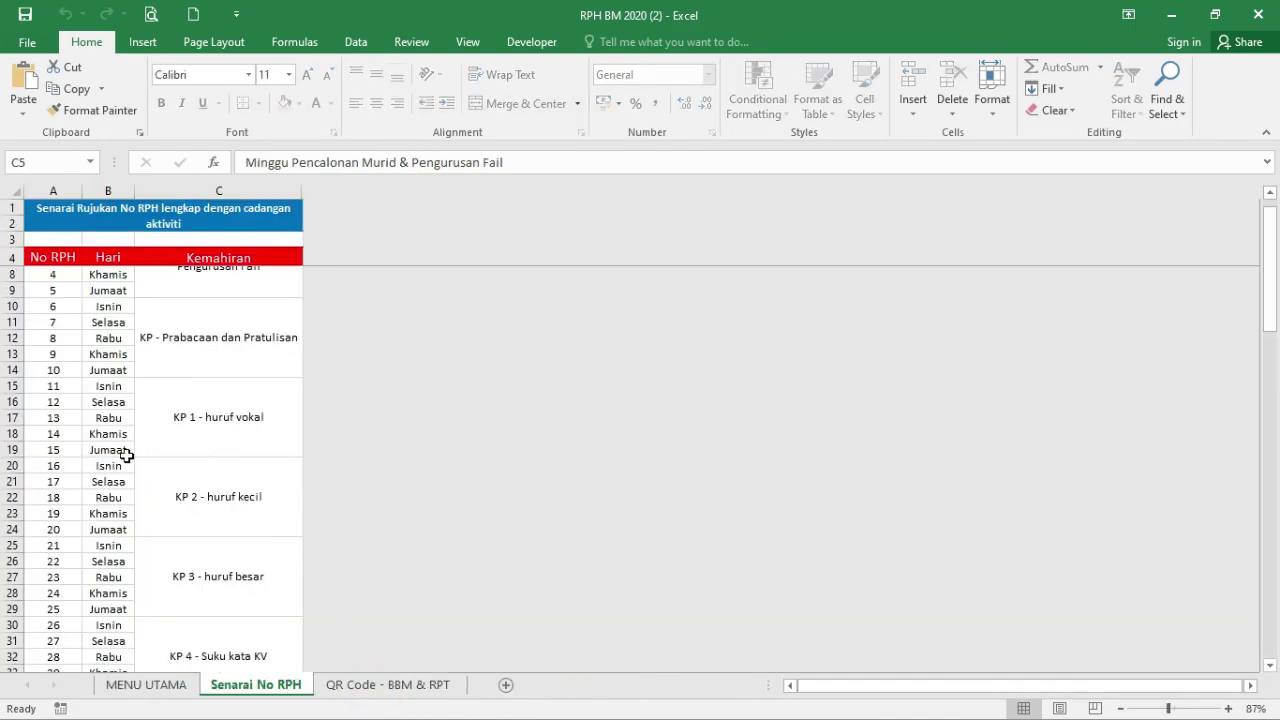
pyautogui.scroll(-6, 209, 528)
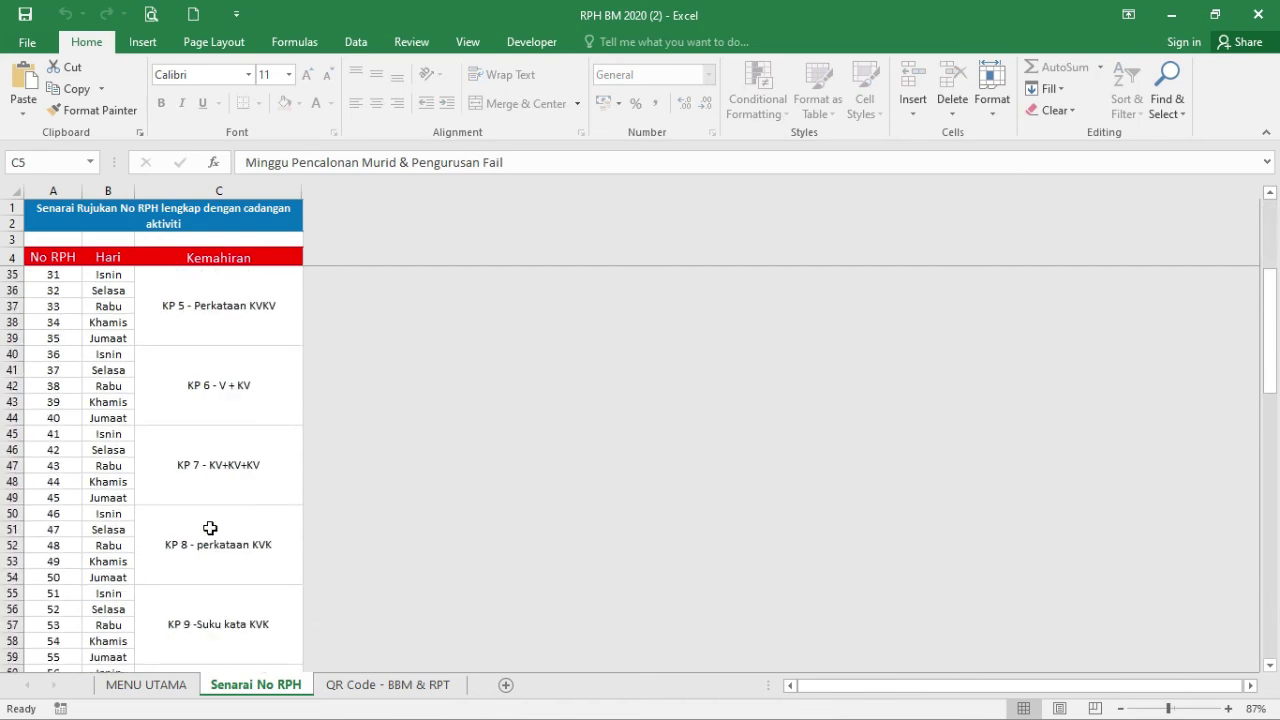
pyautogui.scroll(6, 209, 528)
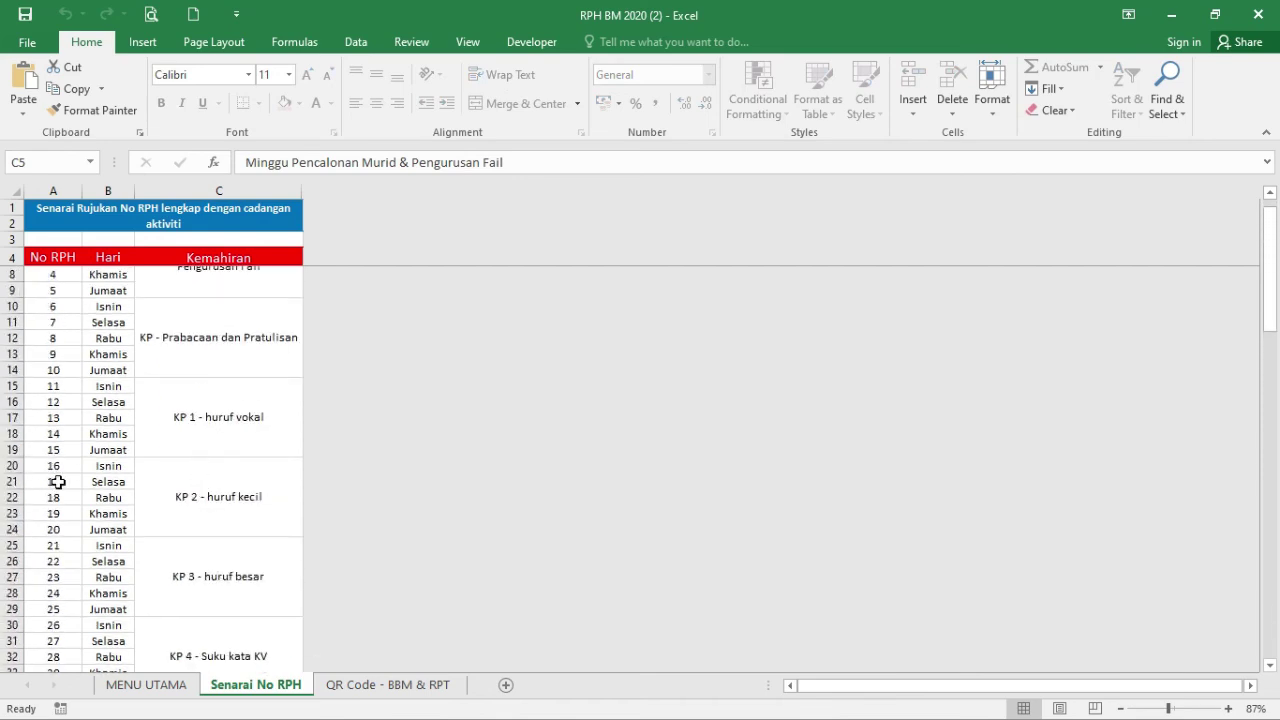
pyautogui.scroll(-10, 280, 523)
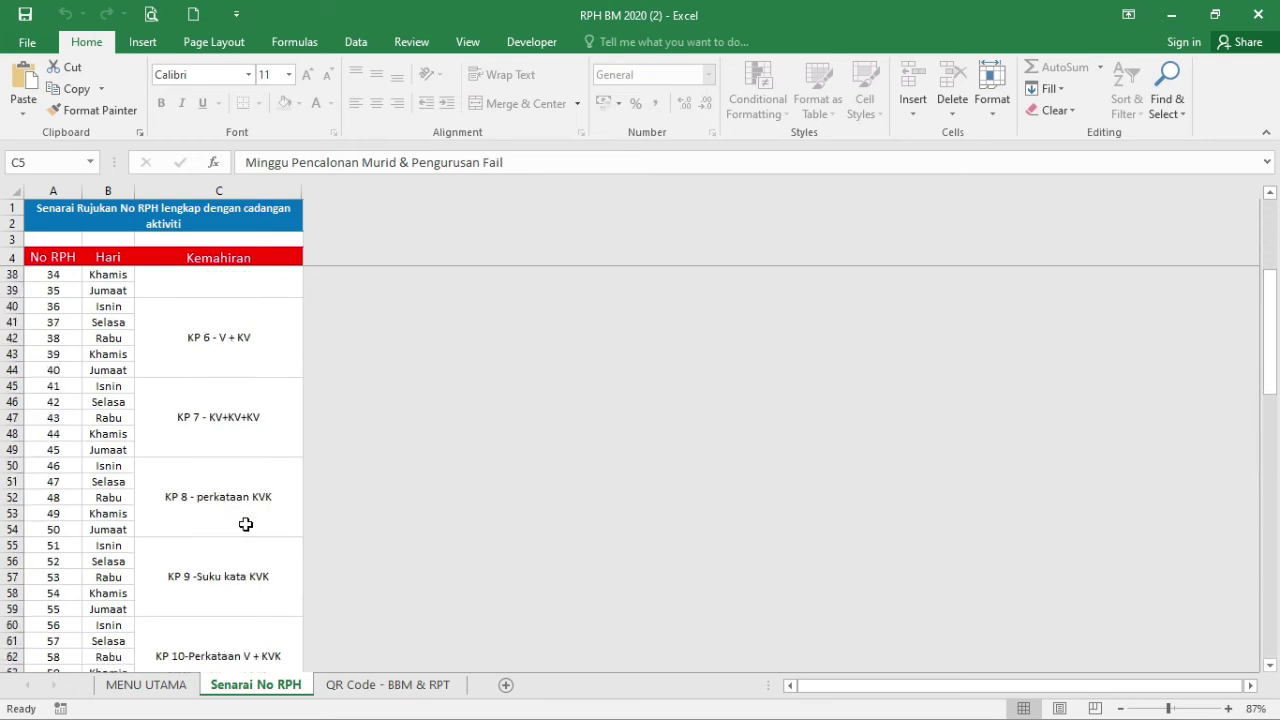
pyautogui.scroll(-7, 245, 524)
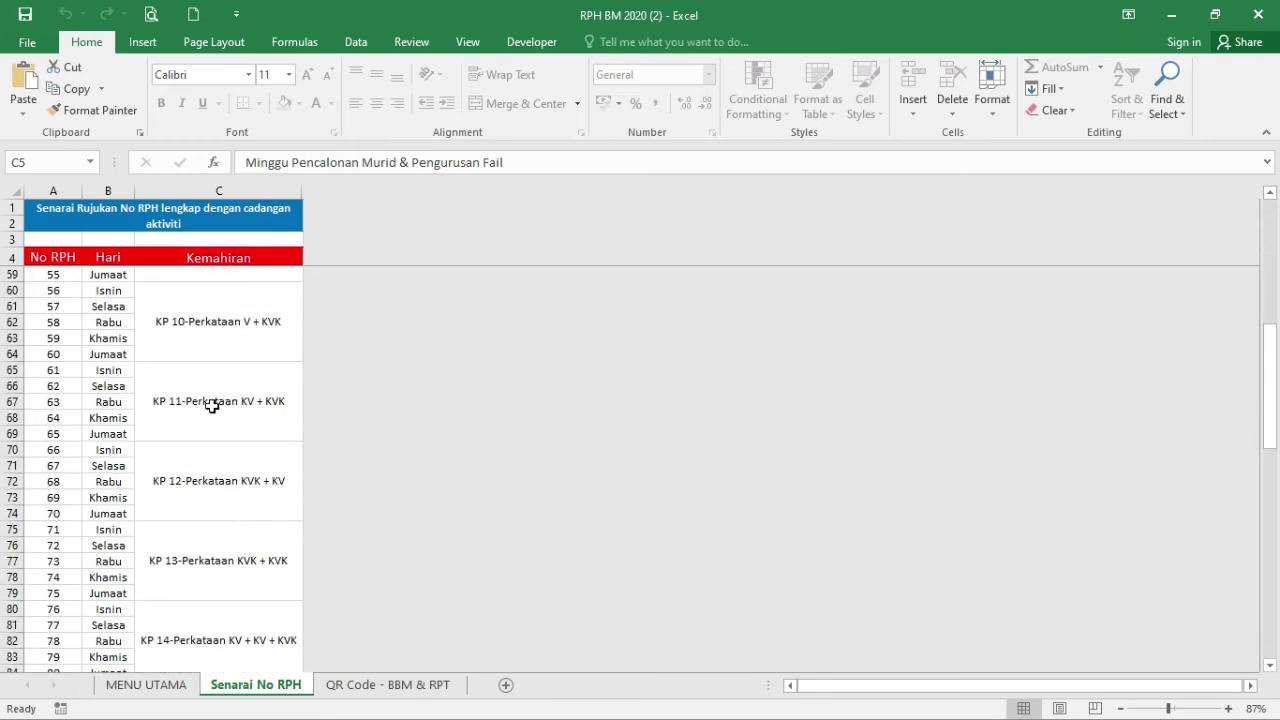
# - Reopen the 2 Kumpulan data form and set the RPH number to 11 for Kump 1 and 64 for Kump 2
pyautogui.click(146, 684)
pyautogui.click(240, 331)
pyautogui.click(243, 352)
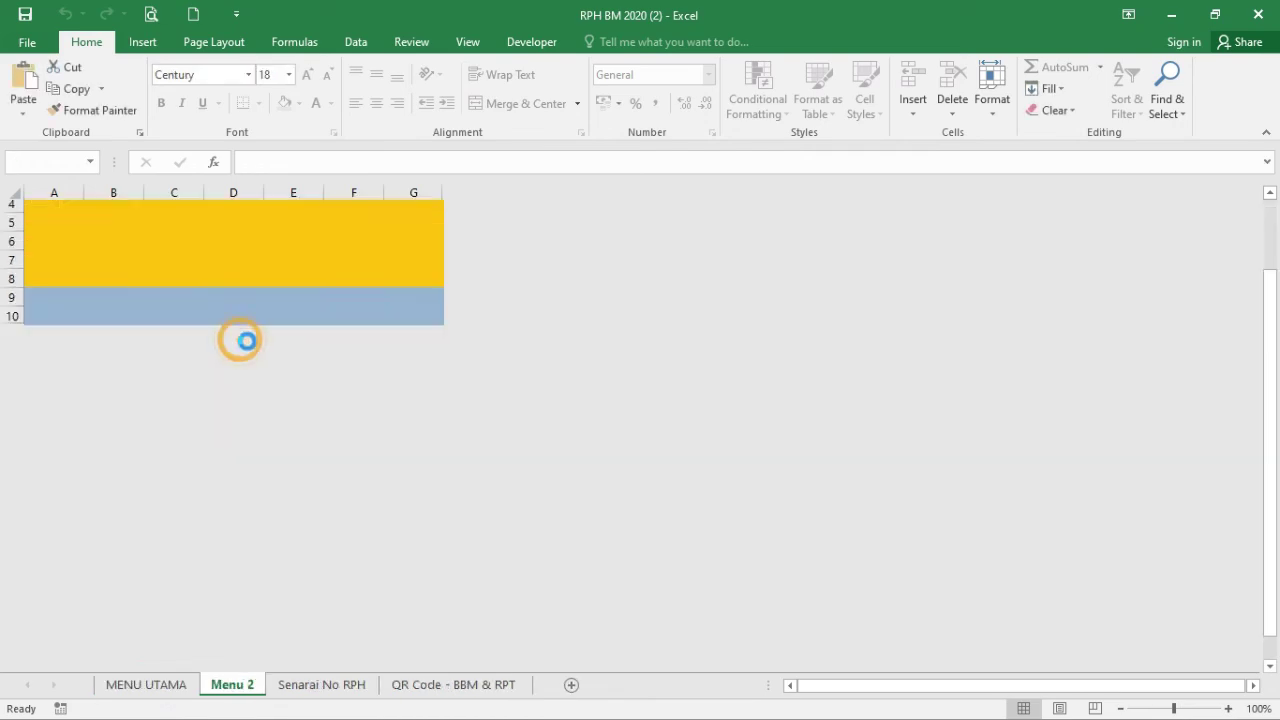
pyautogui.scroll(-2, 538, 605)
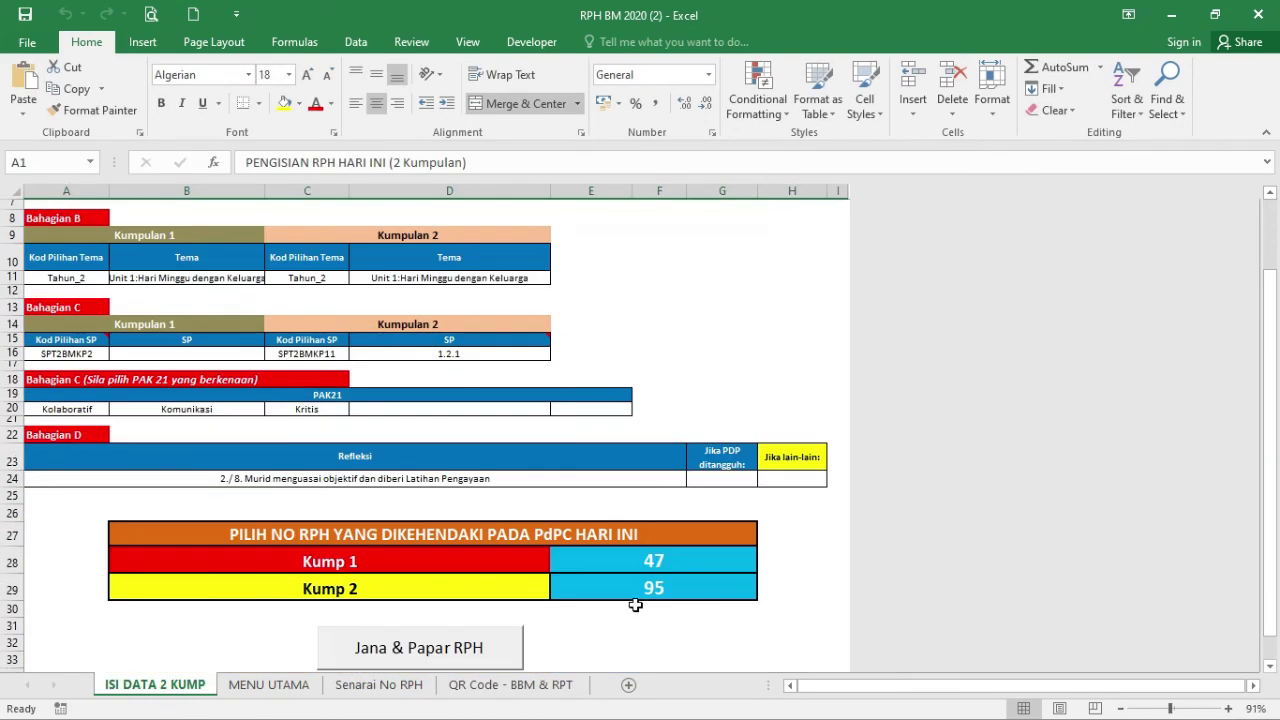
pyautogui.click(650, 560)
pyautogui.write('11')
pyautogui.click(656, 588)
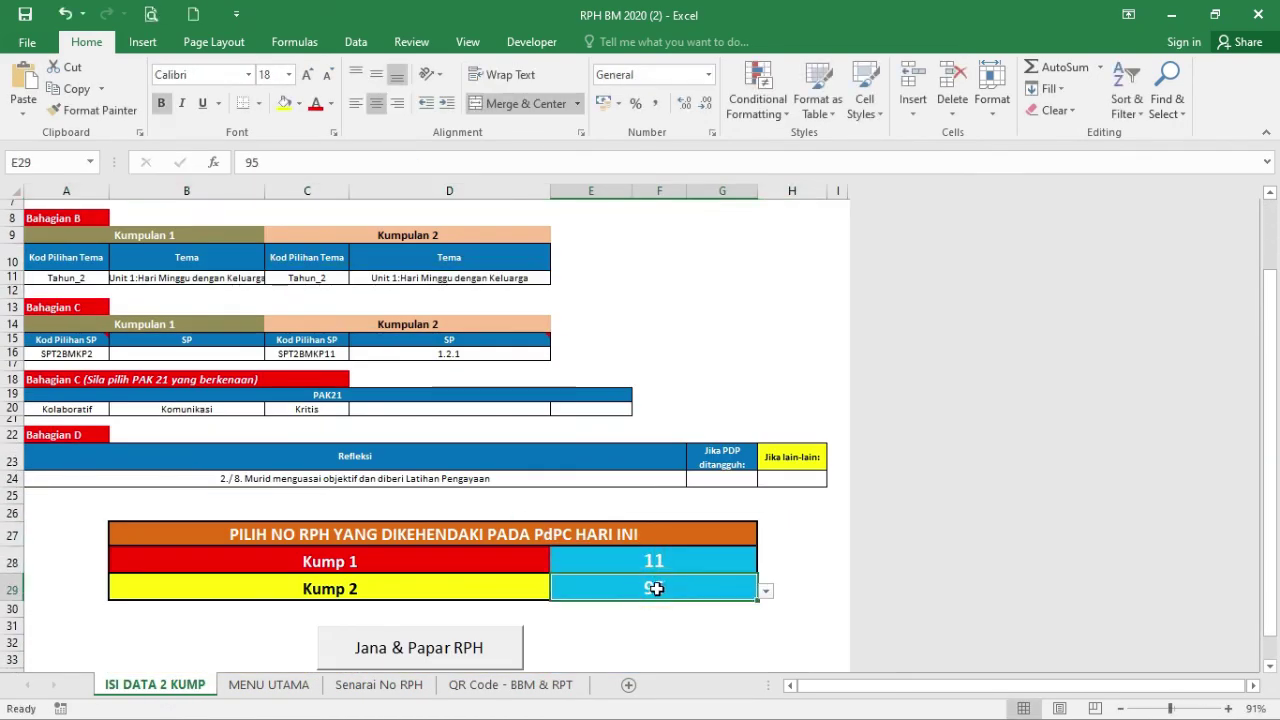
pyautogui.write('64')
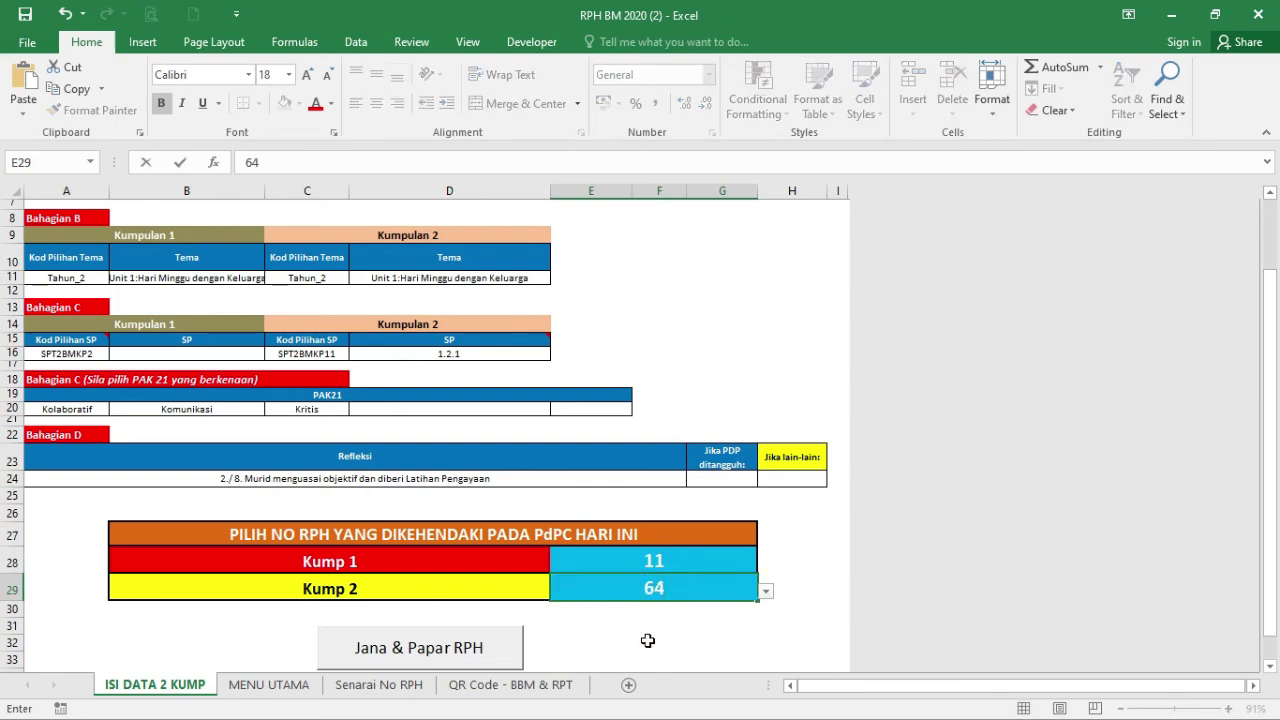
pyautogui.click(648, 640)
# - Generate and display the two-group RPH, and review its contents for both groups
pyautogui.click(428, 644)
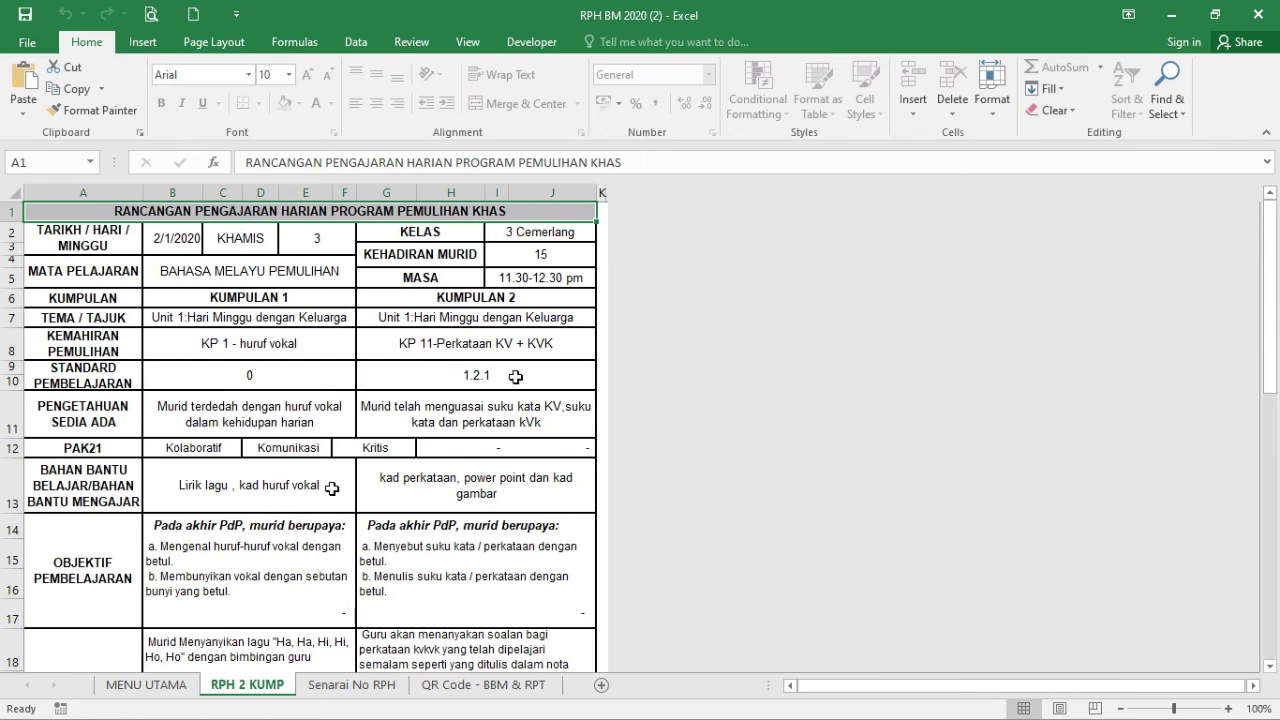
pyautogui.scroll(-9, 478, 516)
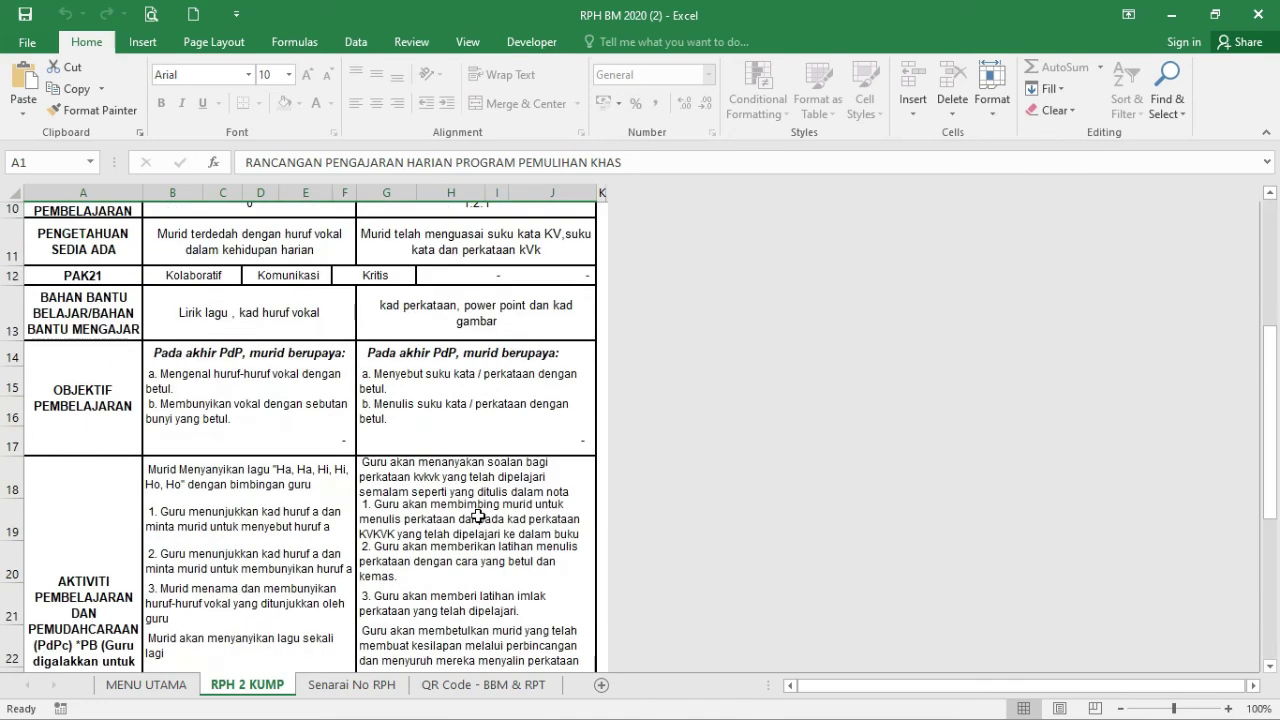
pyautogui.scroll(9, 388, 483)
pyautogui.rightClick(276, 690)
pyautogui.click(758, 552)
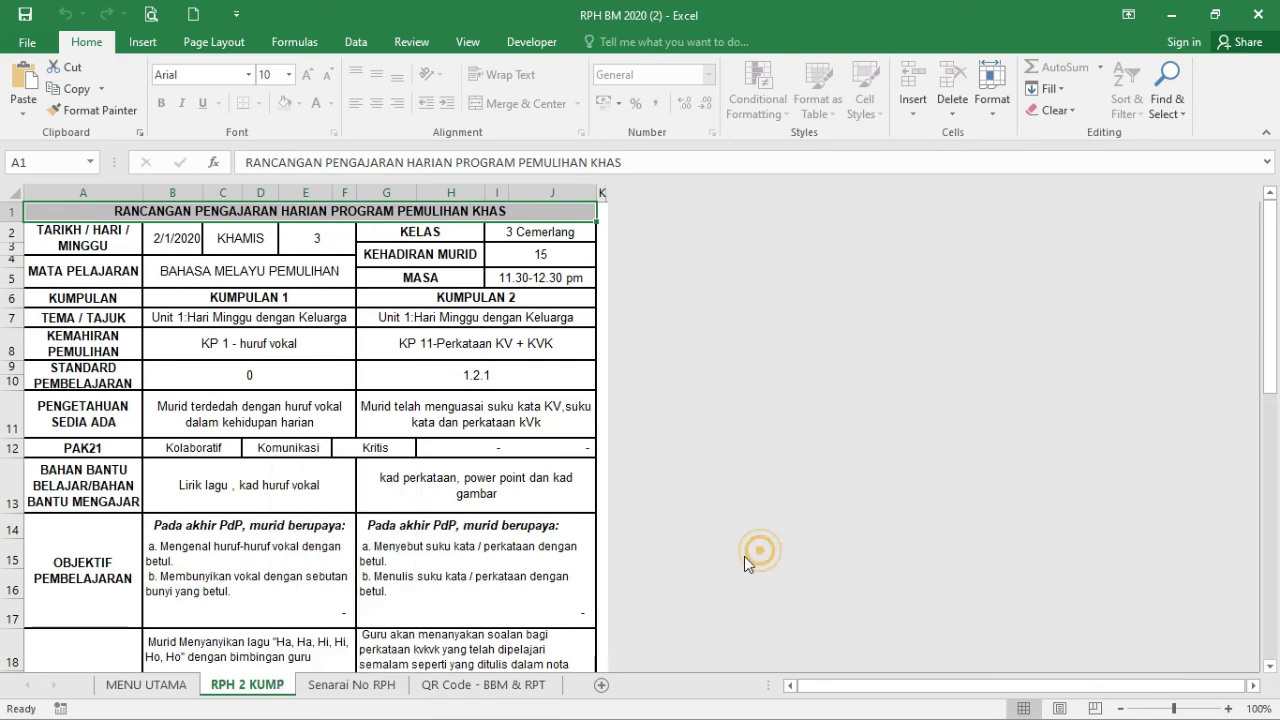
# - Return to the main menu sheet and open the 3 Kumpulan data entry form
pyautogui.click(168, 685)
pyautogui.click(262, 317)
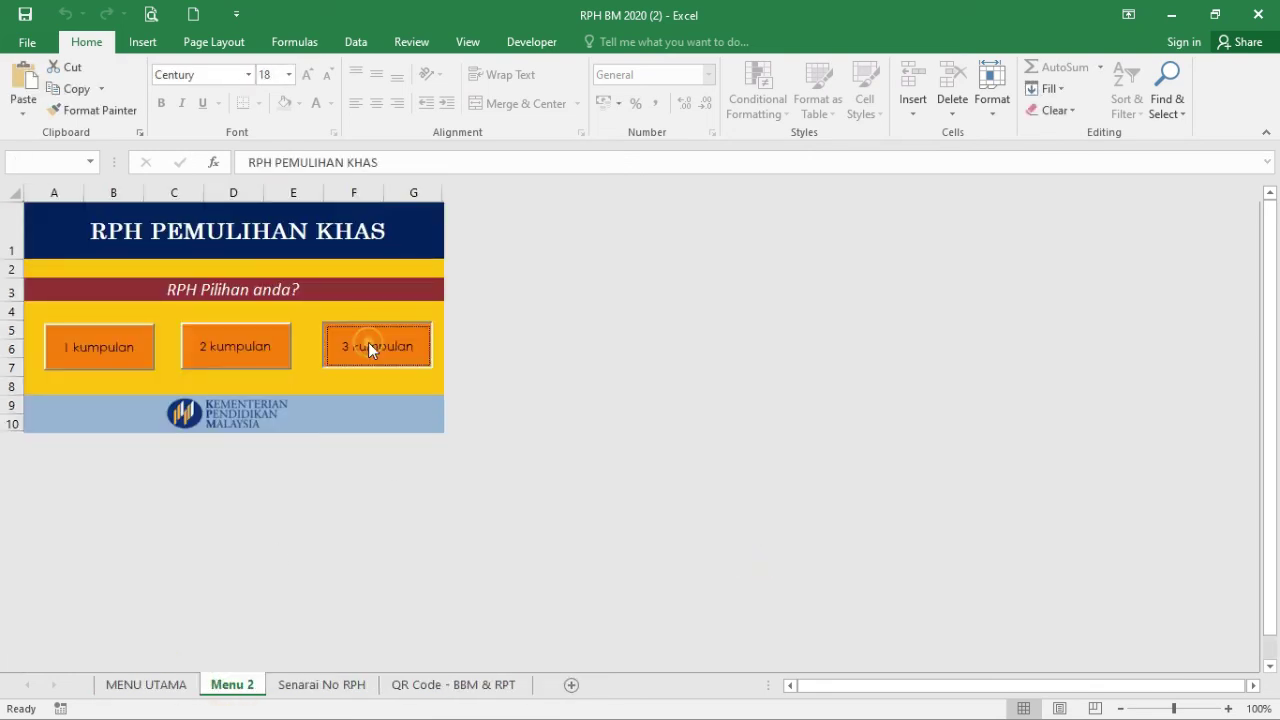
pyautogui.click(368, 342)
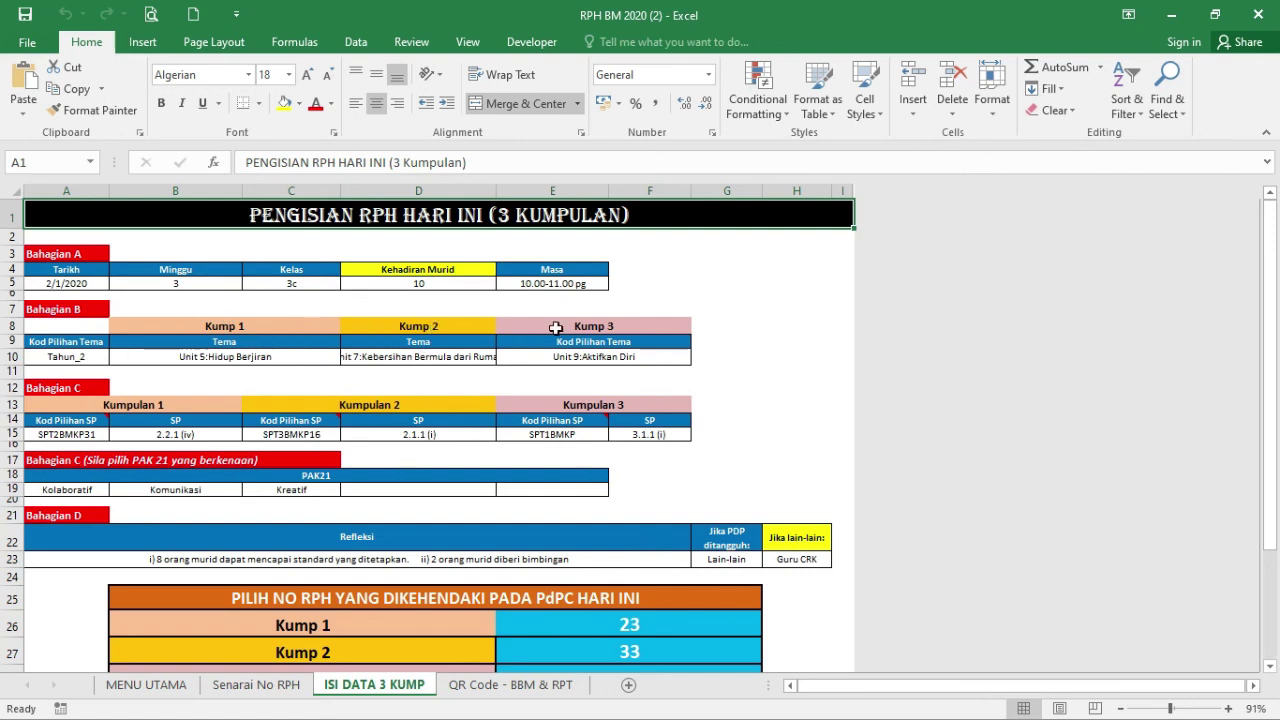
# - Set the Kod Pilihan Tema in Bahagian B of the three-group form to Tahun_3
pyautogui.click(604, 357)
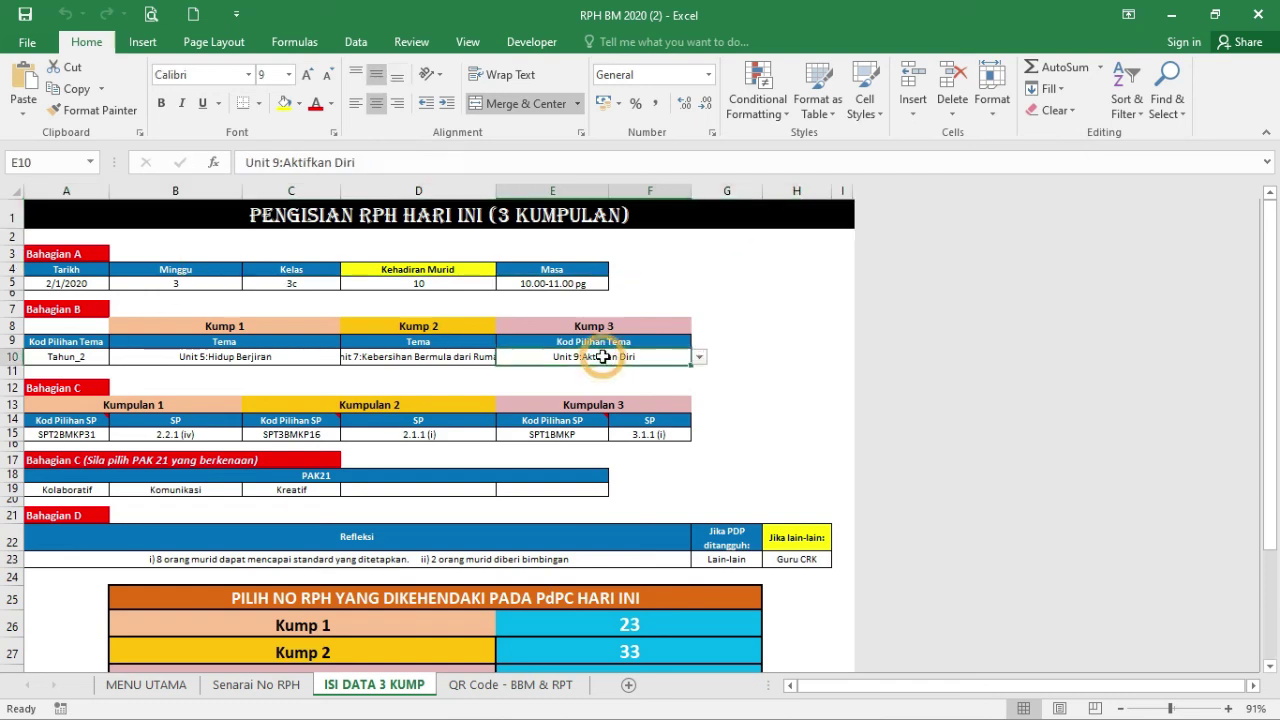
pyautogui.click(90, 357)
pyautogui.click(117, 357)
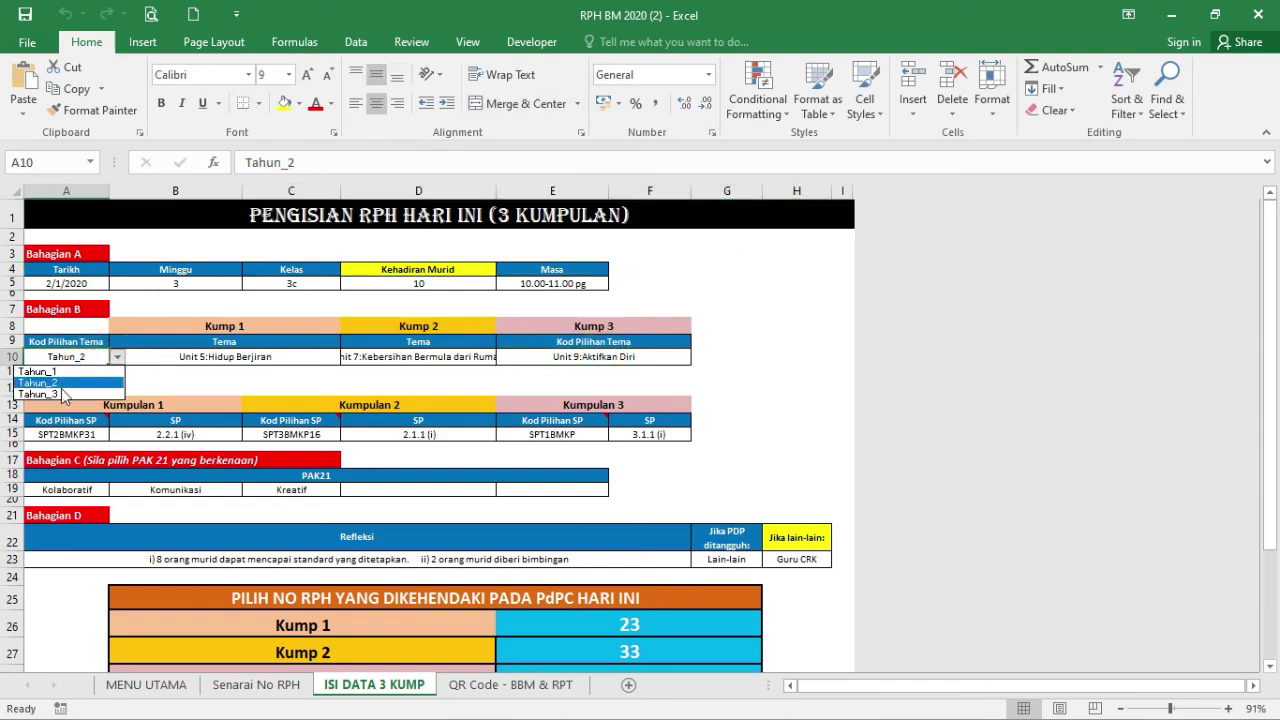
pyautogui.click(66, 385)
pyautogui.click(250, 356)
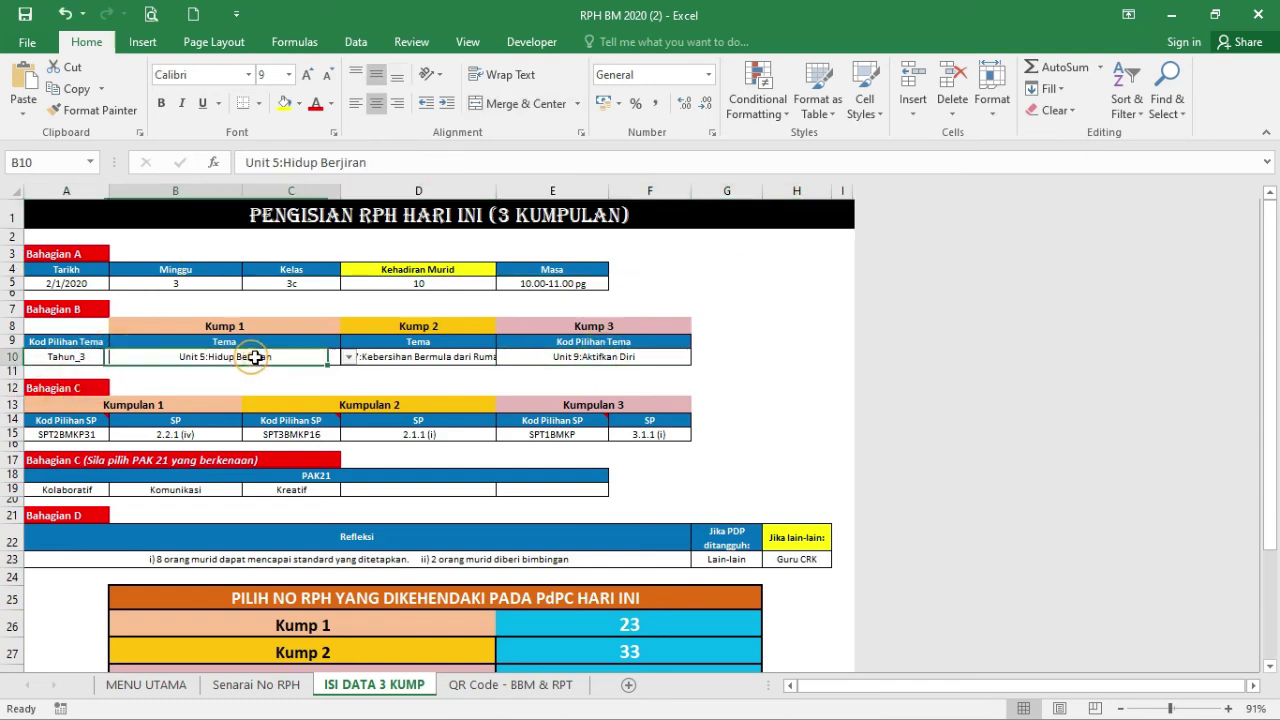
pyautogui.click(348, 357)
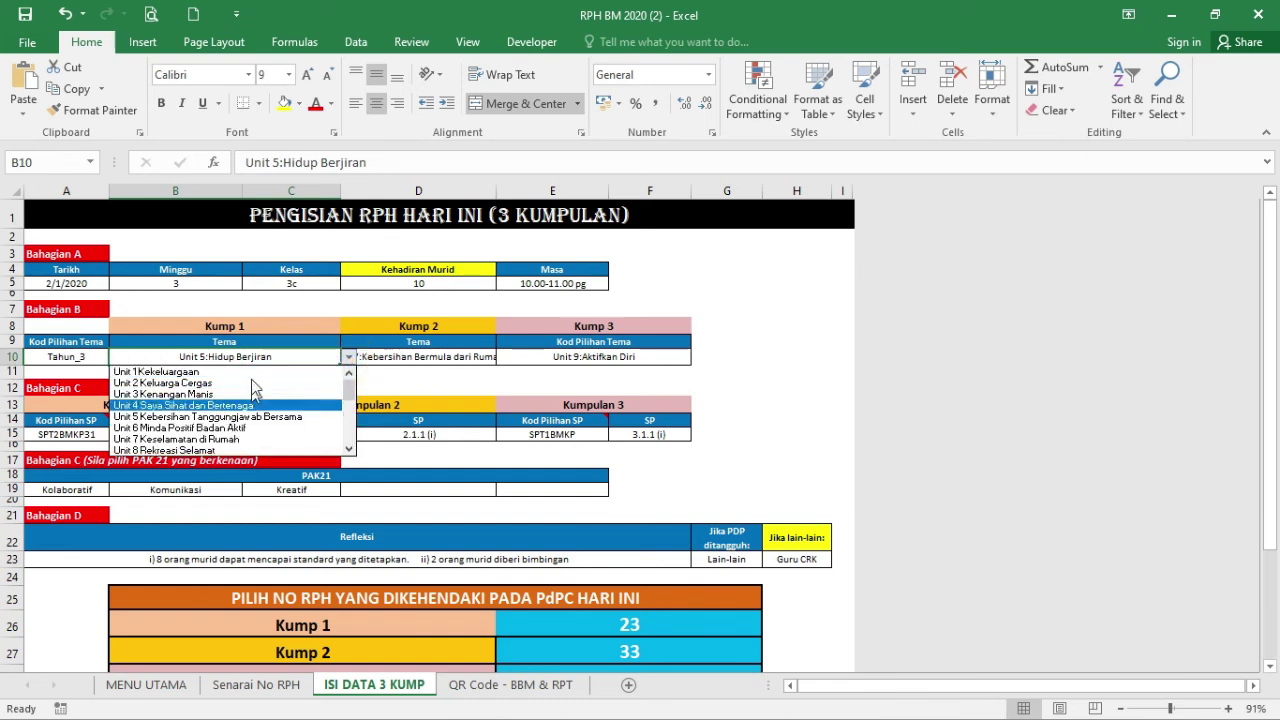
pyautogui.press('Escape')
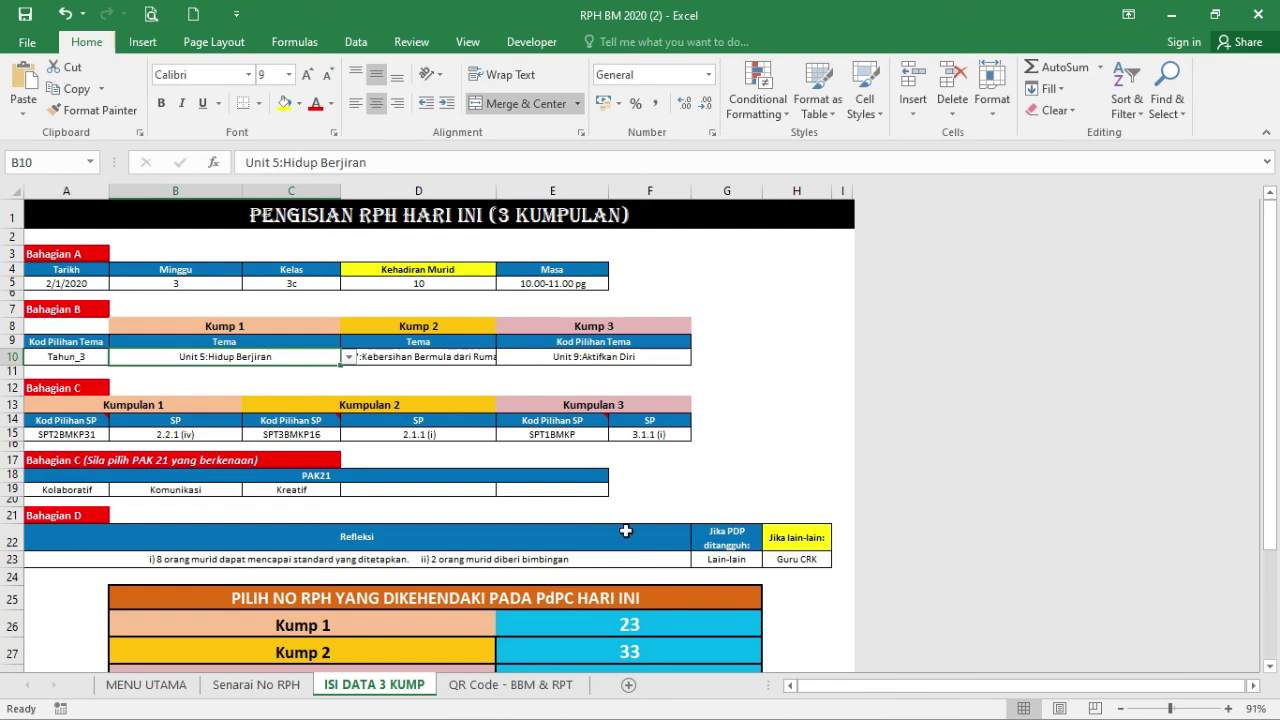
# - Set the RPH numbers to 2 for Kump 1, 13 for Kump 2 and 34 for Kump 3, and generate the three-group RPH
pyautogui.scroll(-1, 628, 531)
pyautogui.click(652, 561)
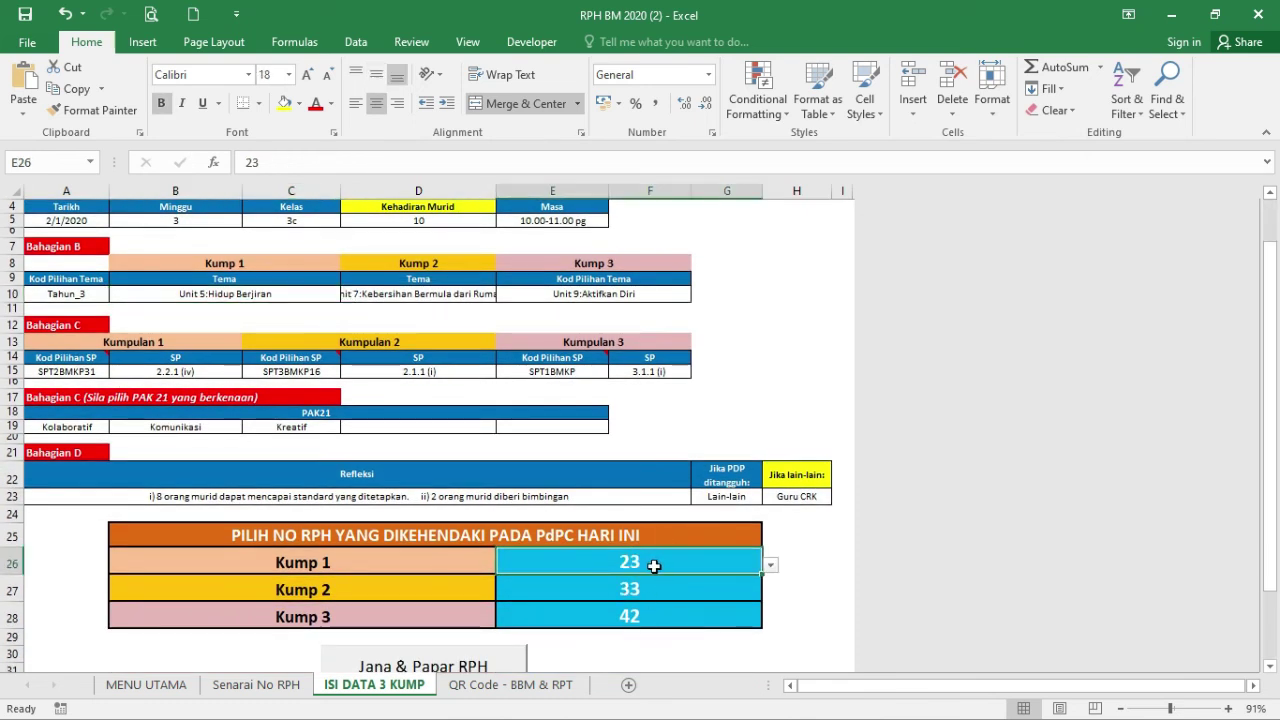
pyautogui.write('2')
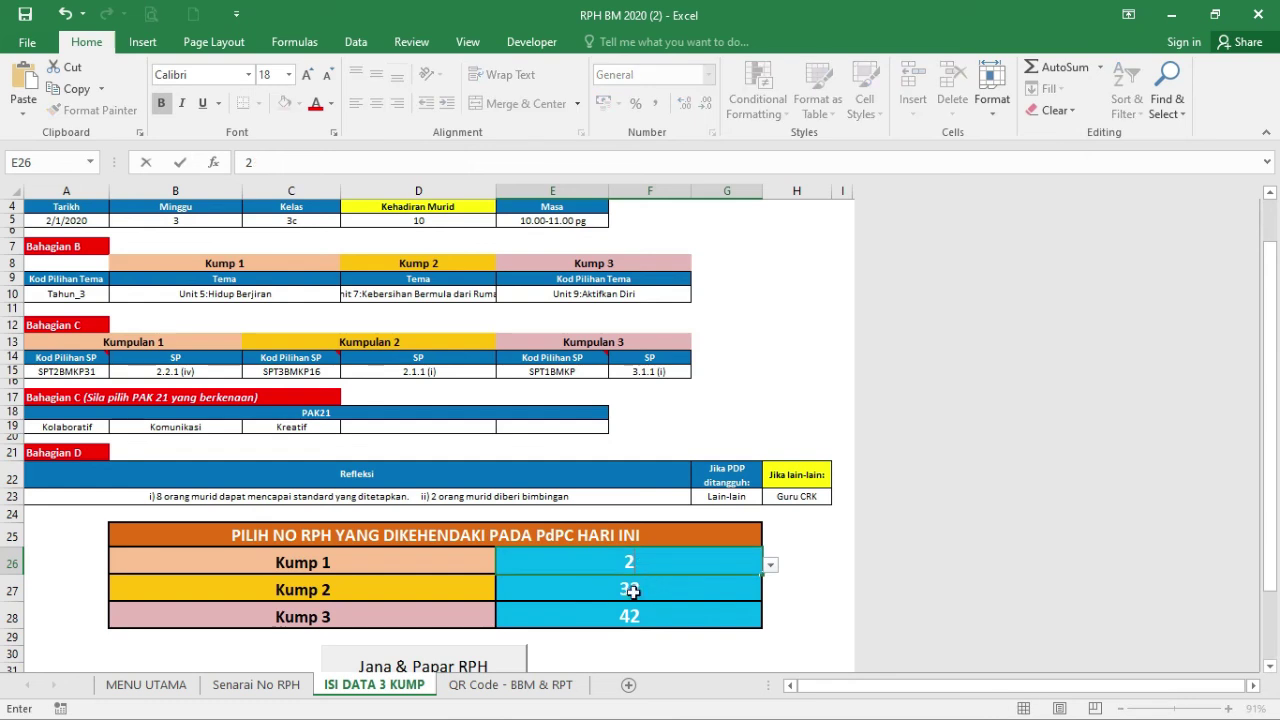
pyautogui.press('Return')
pyautogui.write('13')
pyautogui.press('Return')
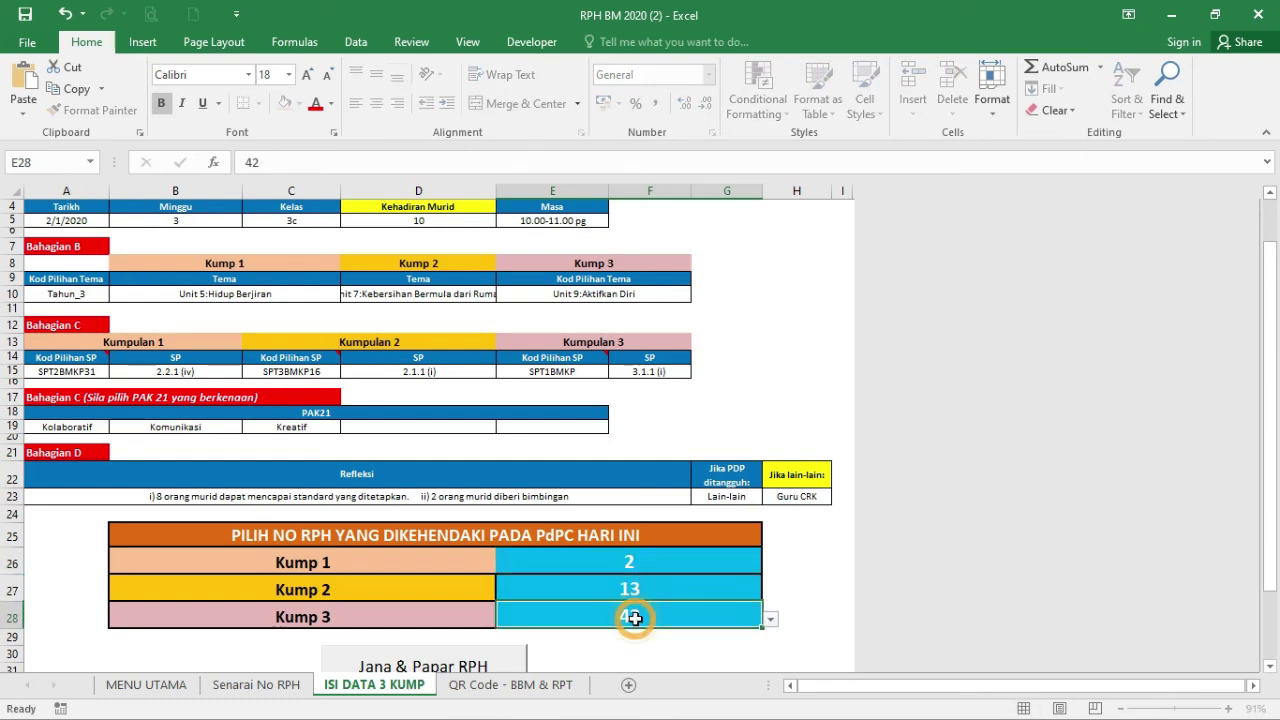
pyautogui.write('34')
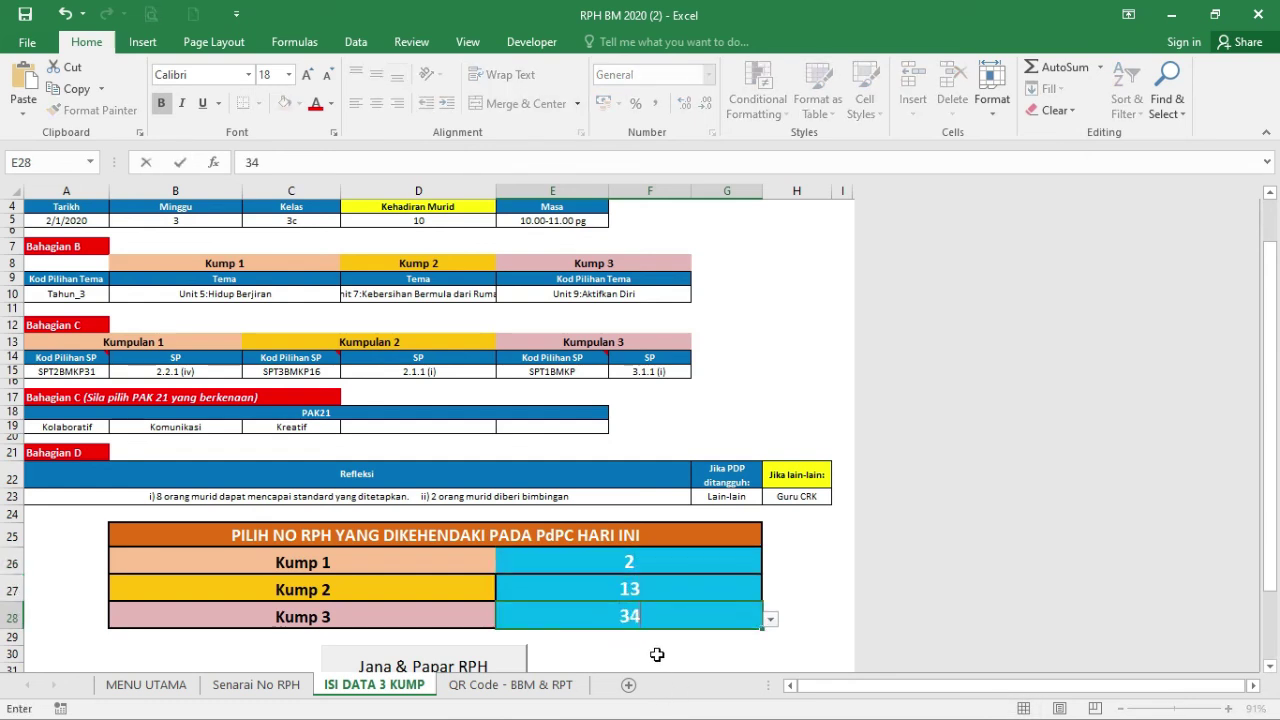
pyautogui.click(770, 588)
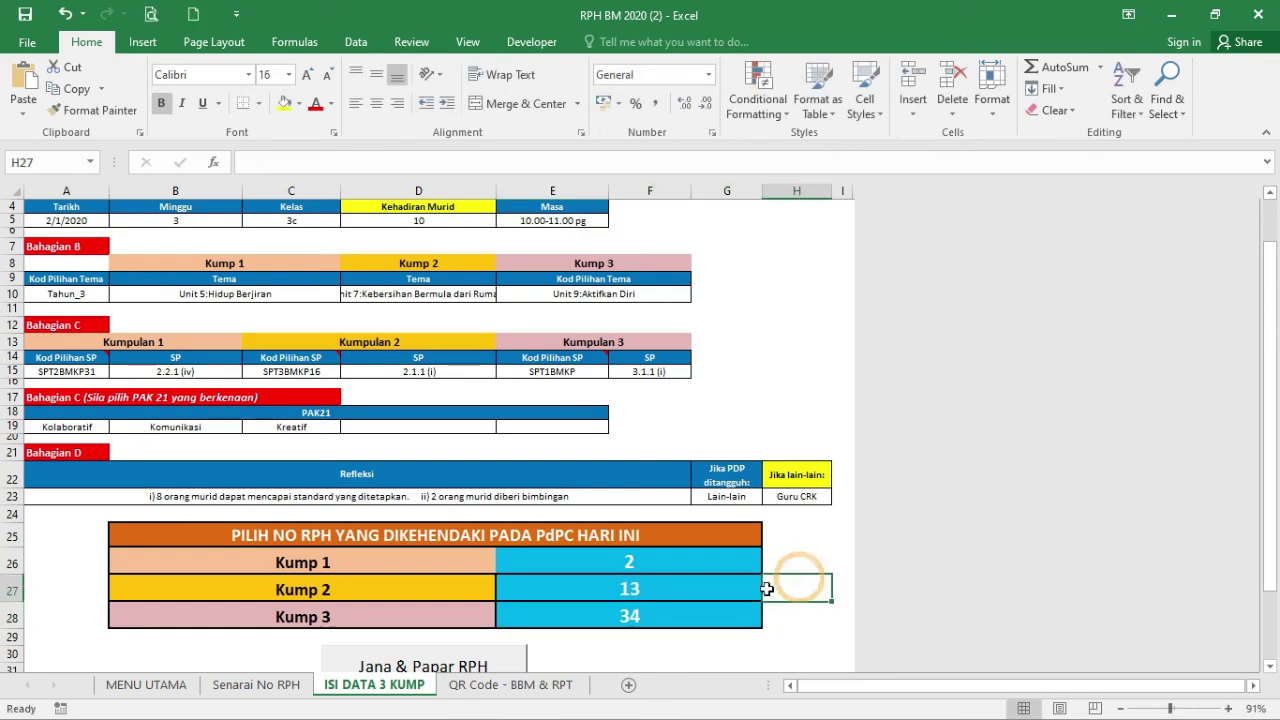
pyautogui.click(474, 666)
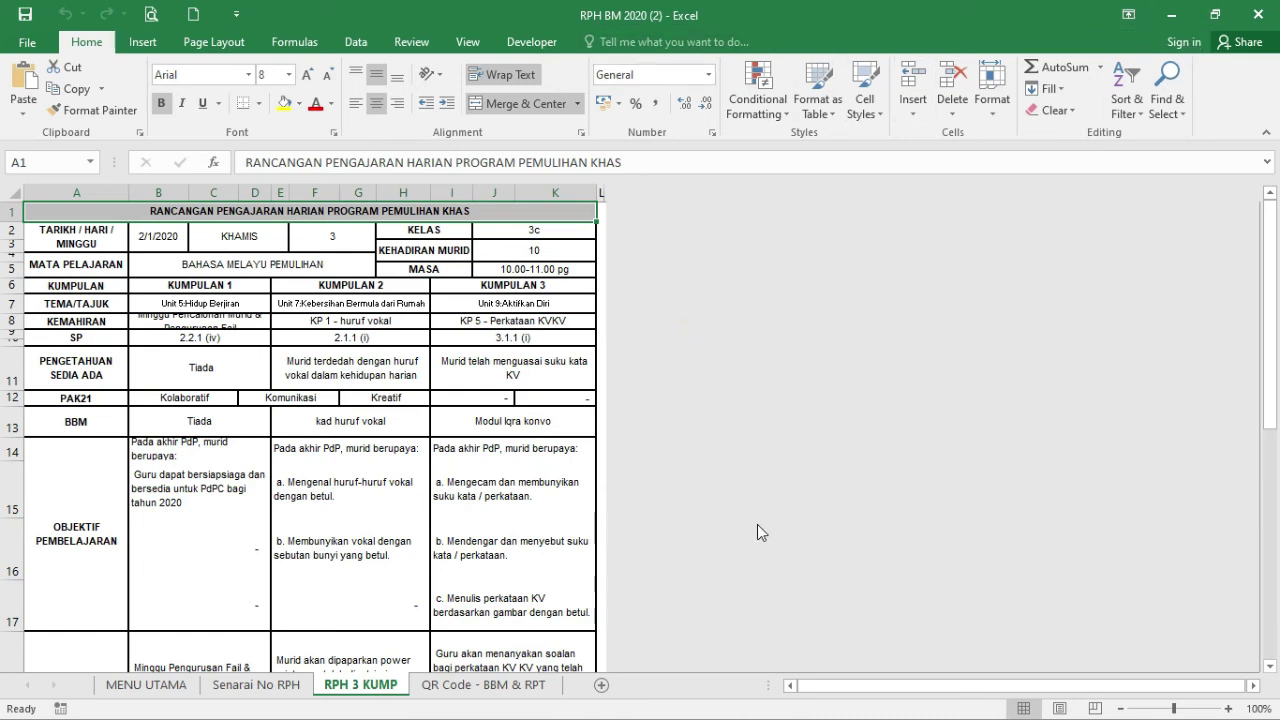
# - Minimize the workbook, close the group's Files list in Telegram and minimize Telegram to return to the desktop
pyautogui.click(1176, 15)
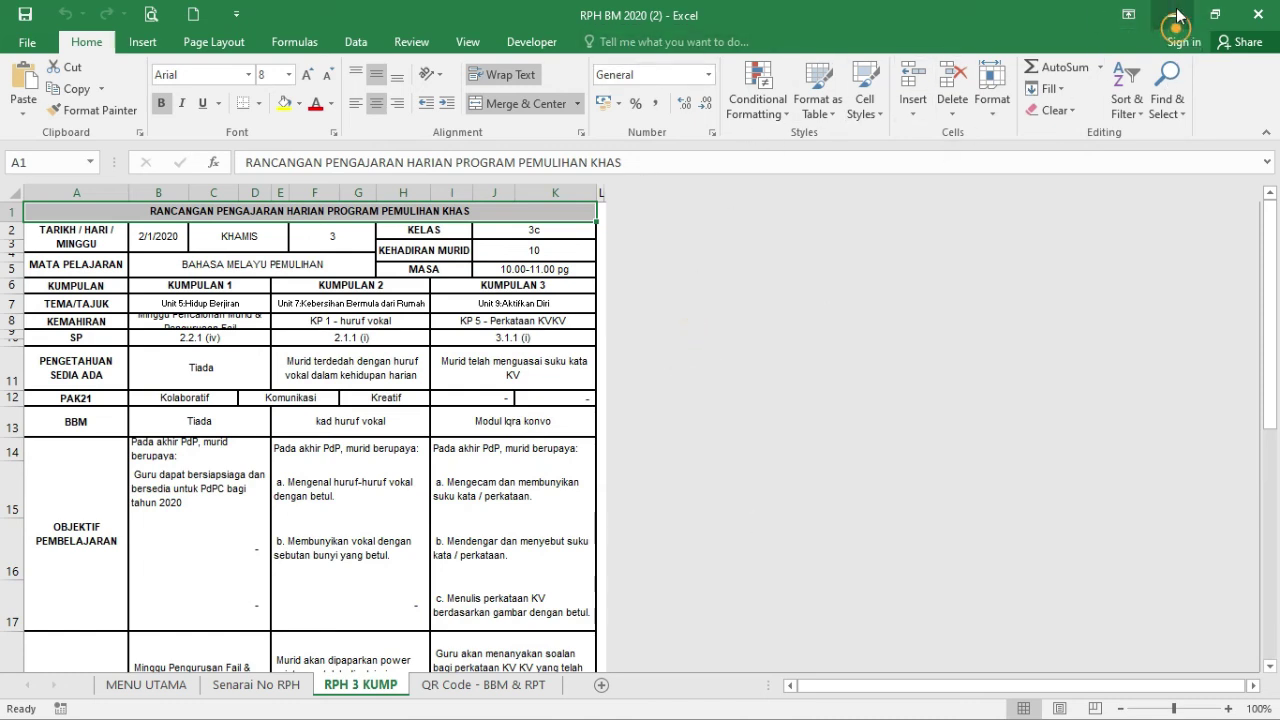
pyautogui.click(651, 15)
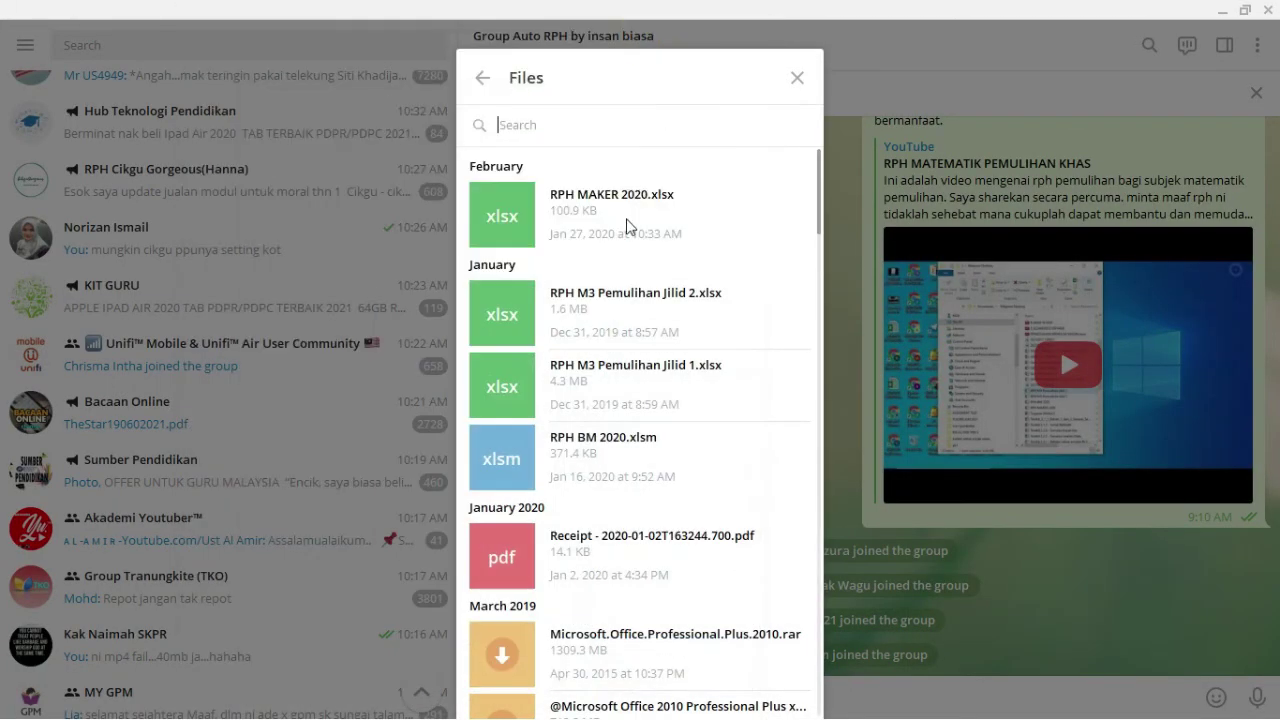
pyautogui.click(672, 134)
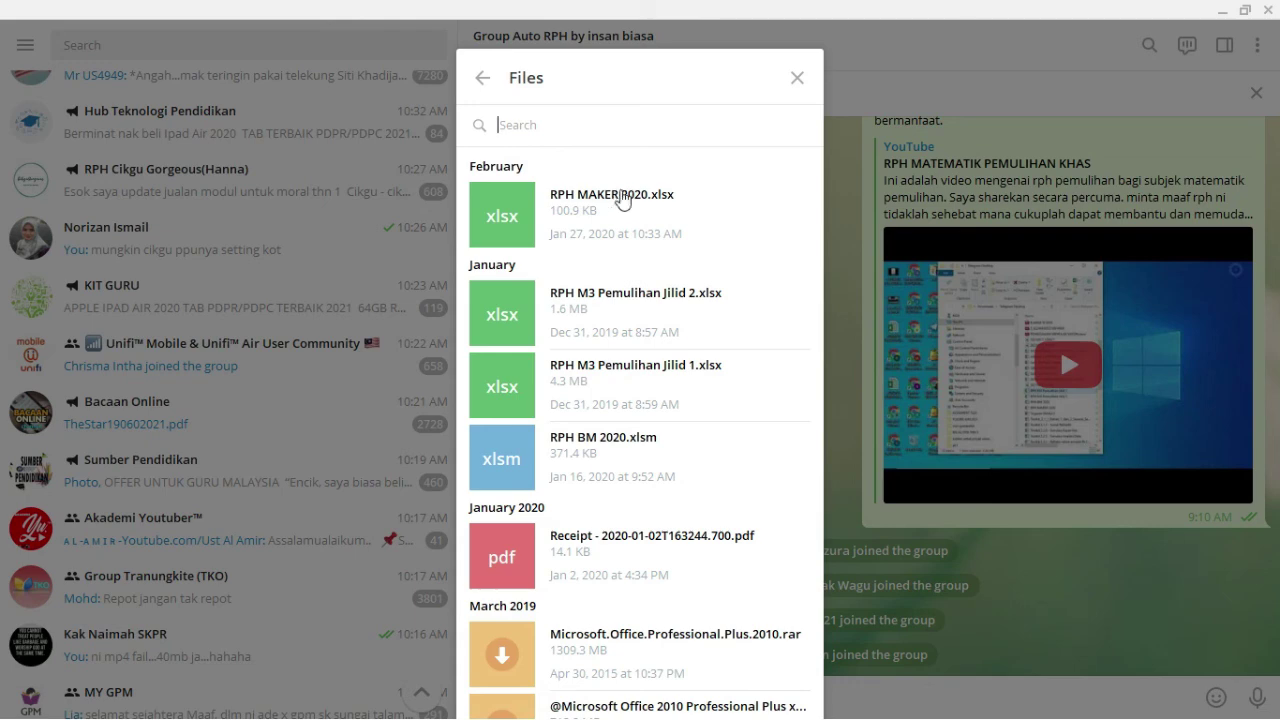
pyautogui.click(797, 78)
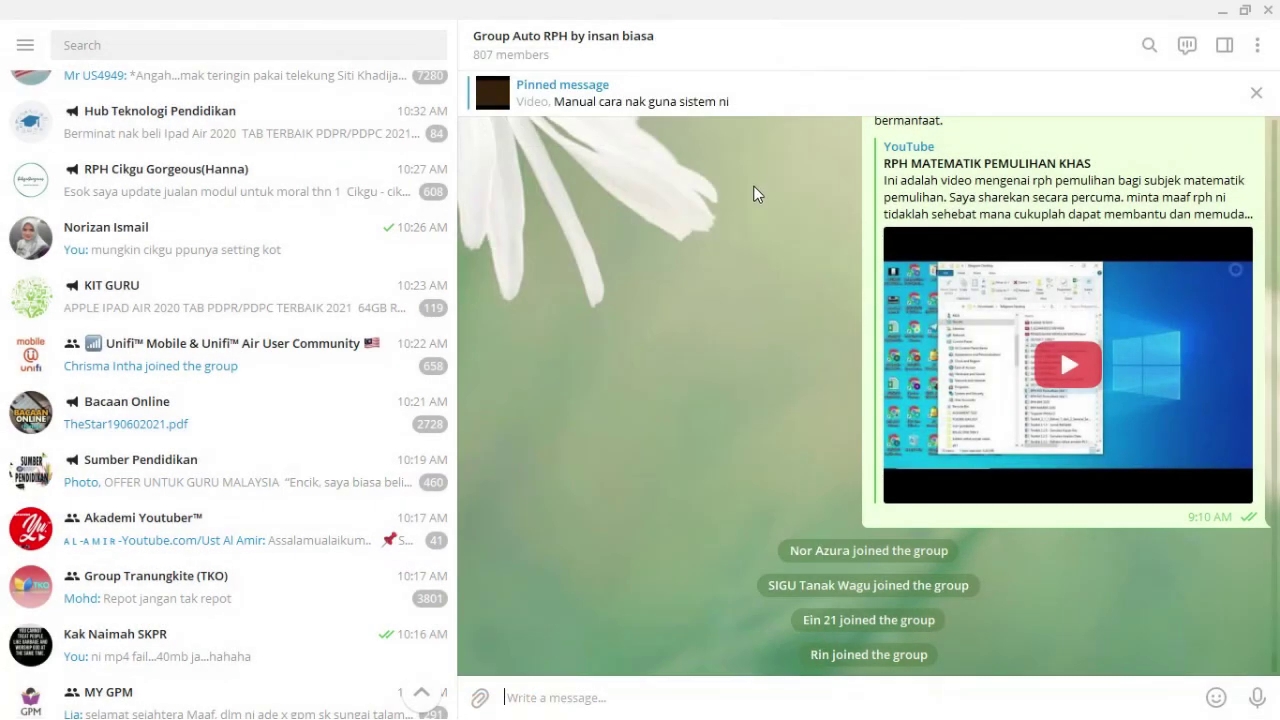
pyautogui.click(1222, 11)
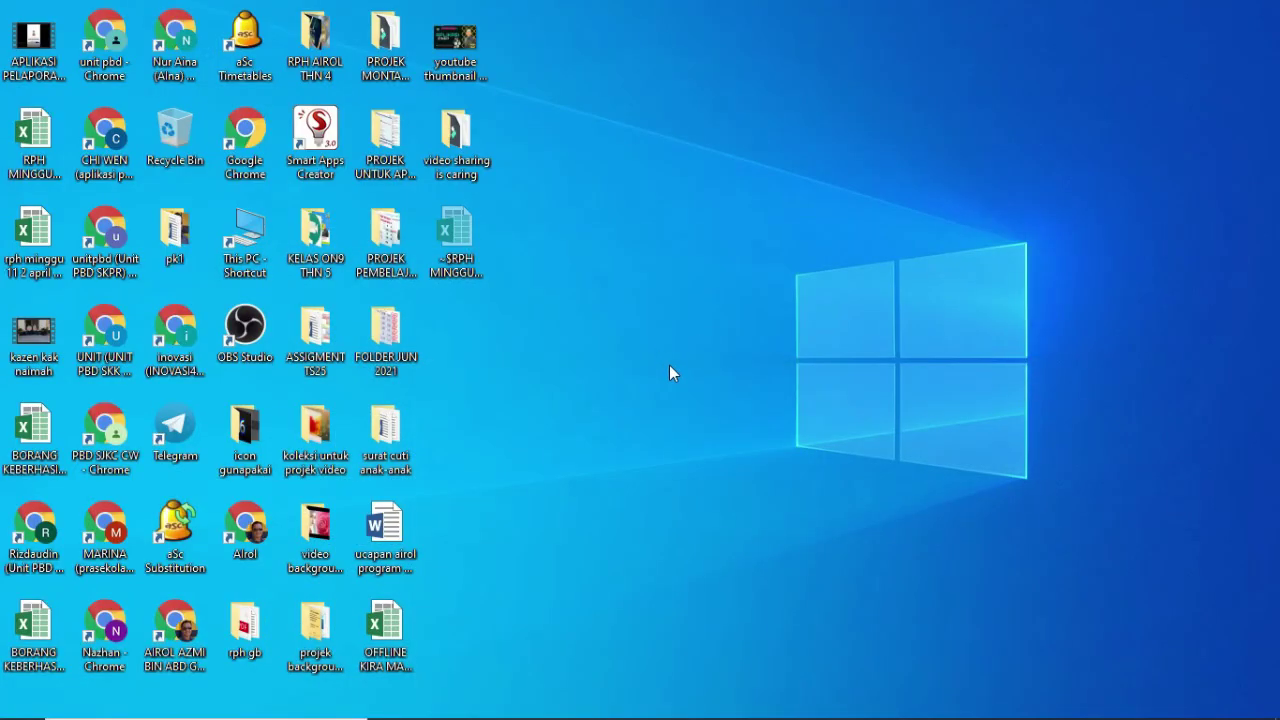